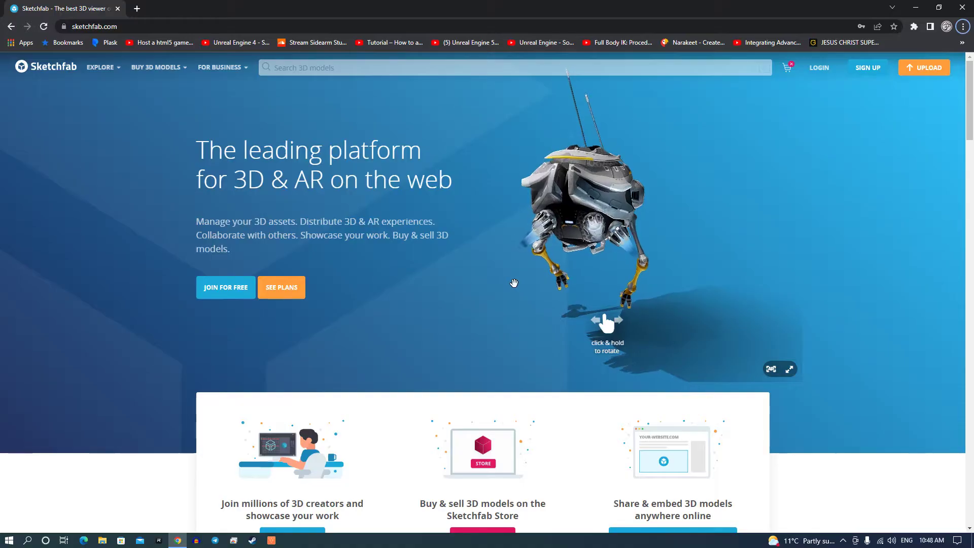
Step: Open and dismiss the Sketchfab signup form, then bring up the Explore menu
left_click(226, 287)
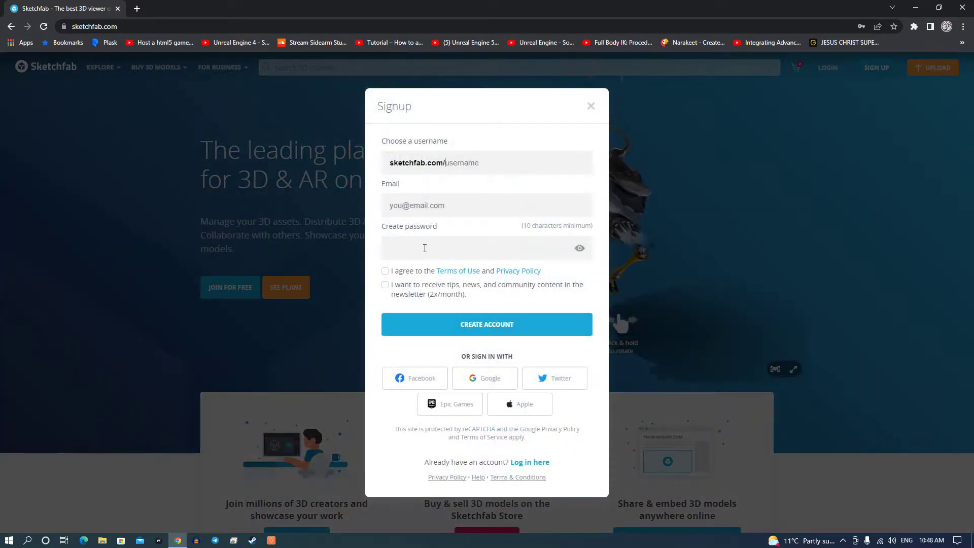
left_click(591, 106)
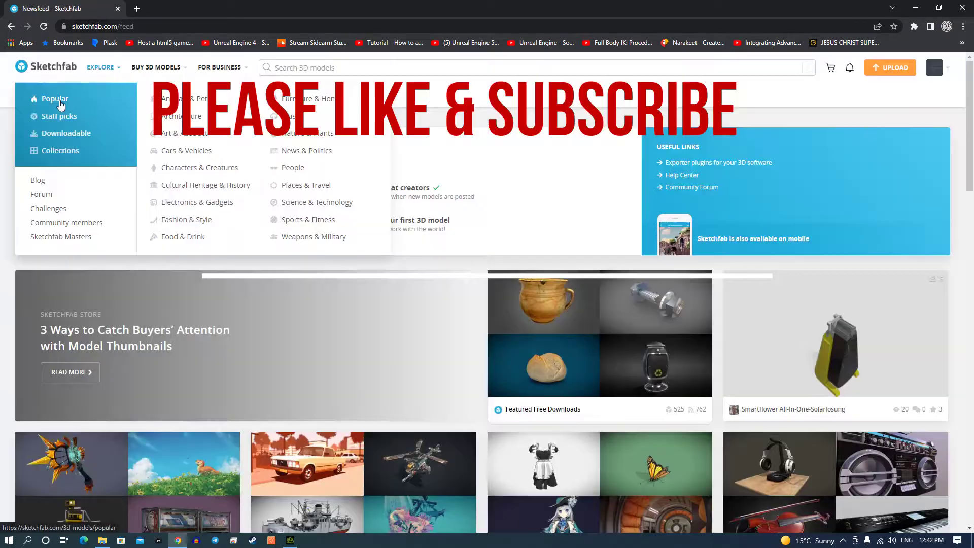
left_click(60, 104)
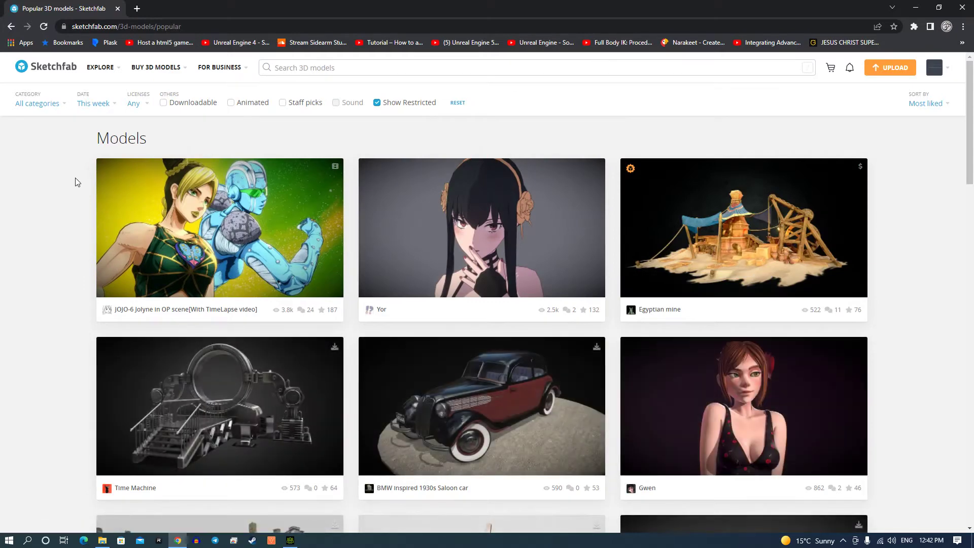
Step: Filter this week's popular models to downloadable ones and begin a search for 'chappie'
mouse_move(80, 73)
left_click(163, 103)
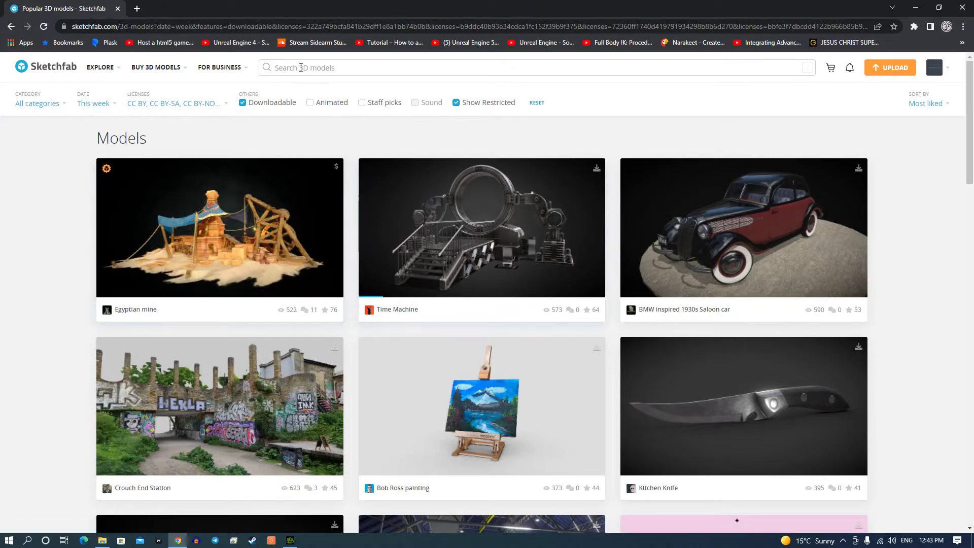
left_click(300, 68)
type("chappie")
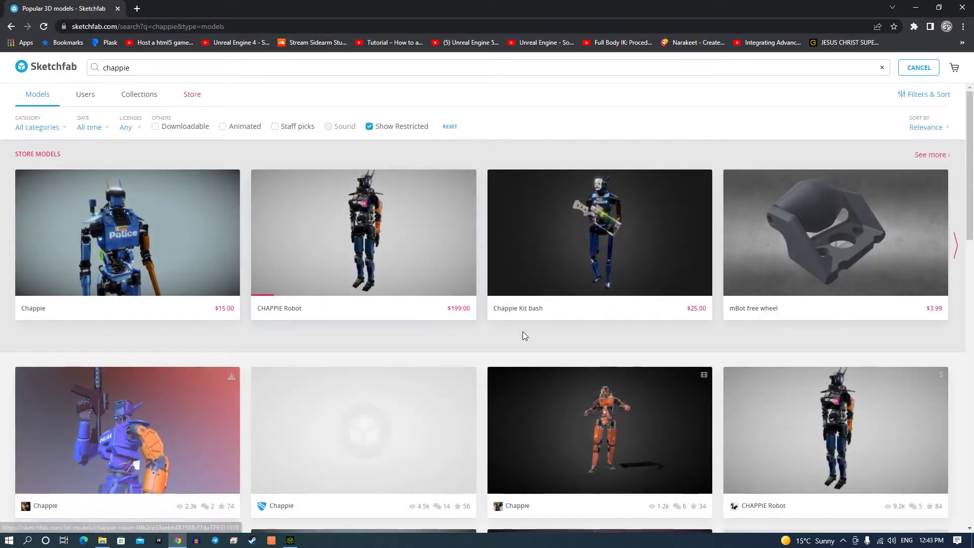
Step: Scroll through the 'chappie' results, including Robot Chappie, Chappie Kit bash and chappie bust
scroll(522, 332, "down", 3)
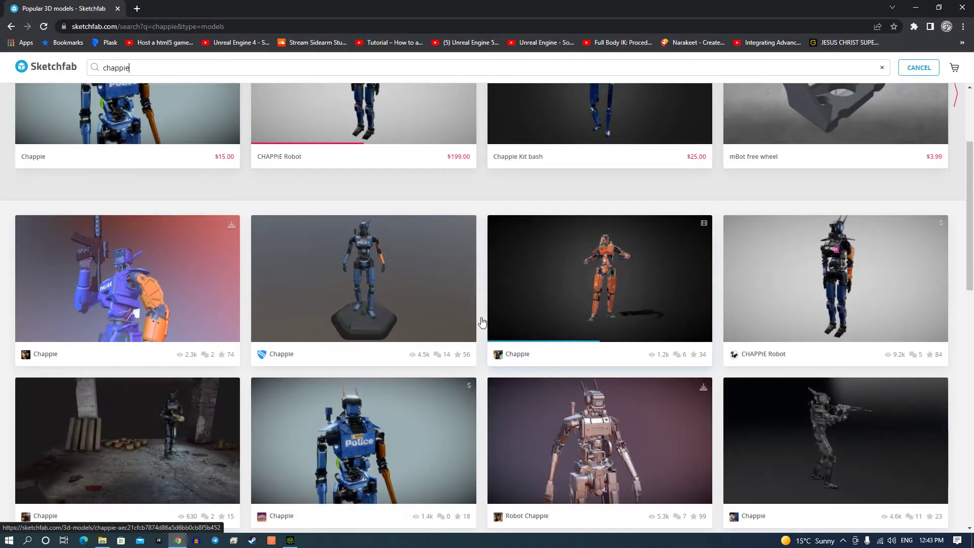
scroll(379, 343, "down", 1)
scroll(391, 286, "up", 1)
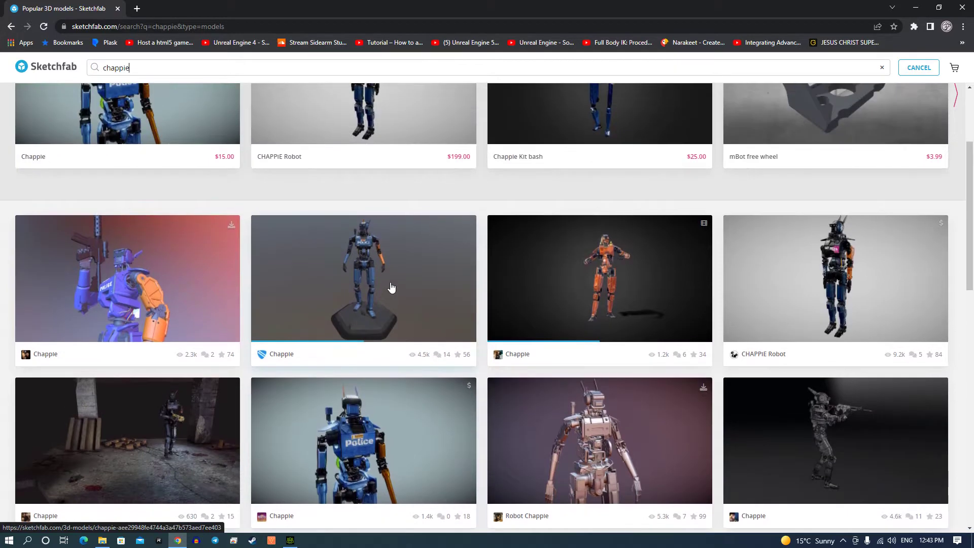
scroll(392, 287, "up", 3)
scroll(568, 311, "down", 5)
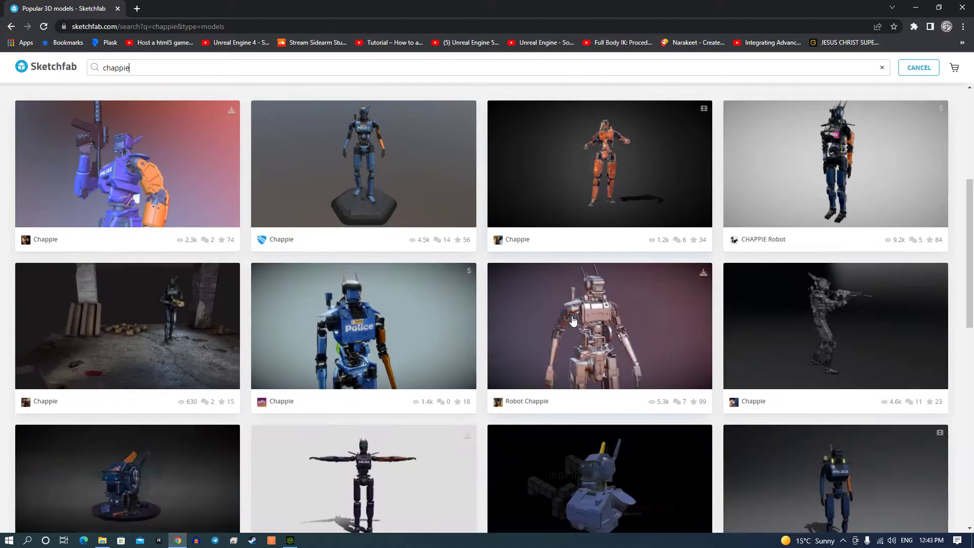
scroll(583, 317, "down", 3)
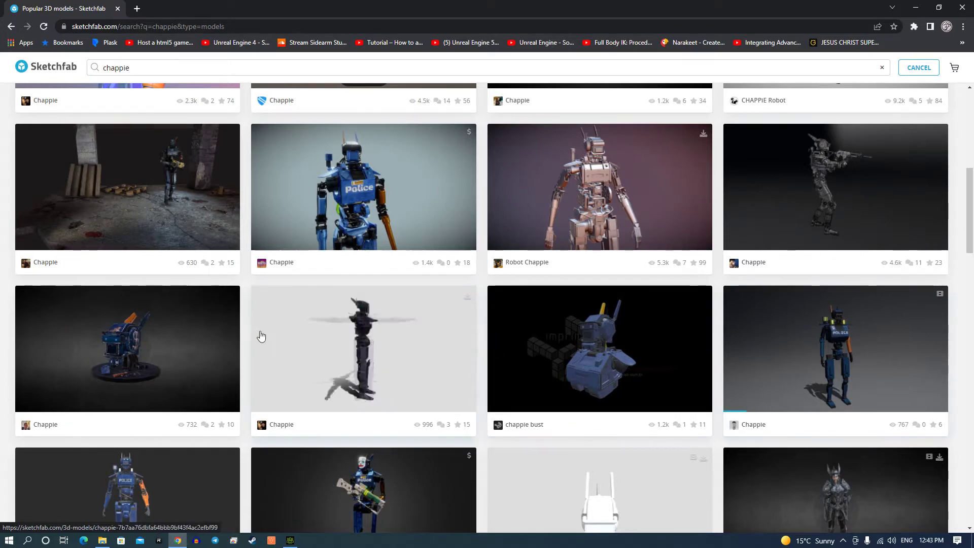
scroll(230, 338, "down", 2)
scroll(152, 335, "down", 2)
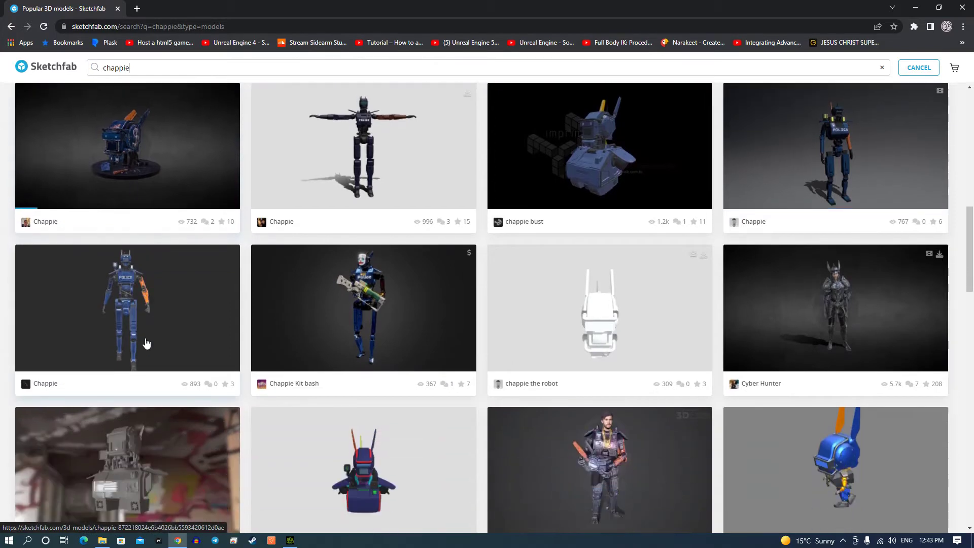
scroll(893, 364, "down", 2)
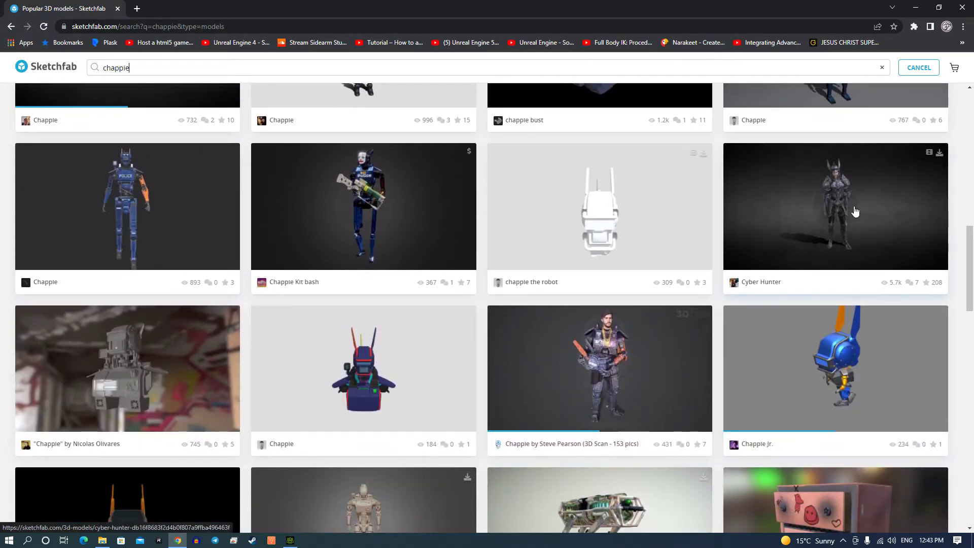
scroll(844, 221, "down", 3)
scroll(556, 364, "down", 2)
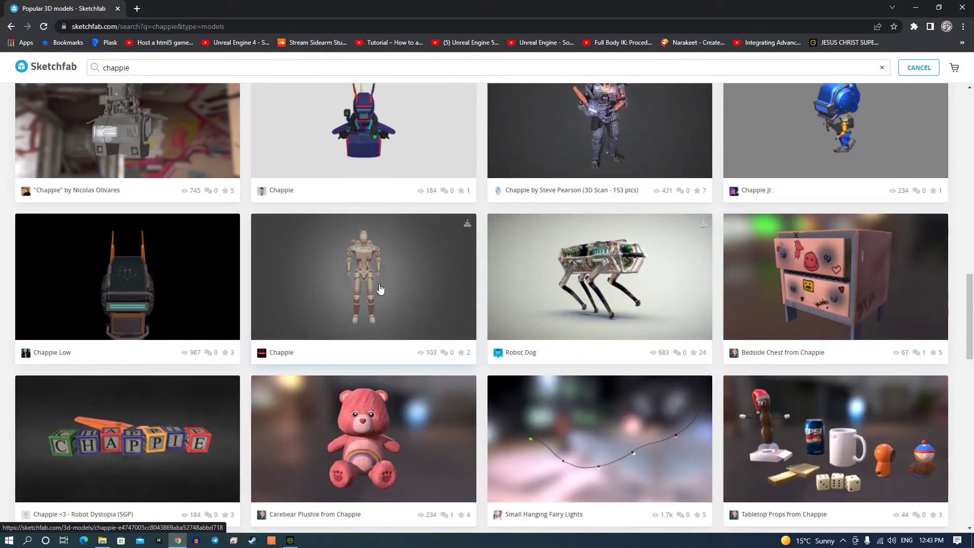
scroll(397, 297, "up", 6)
scroll(397, 296, "up", 6)
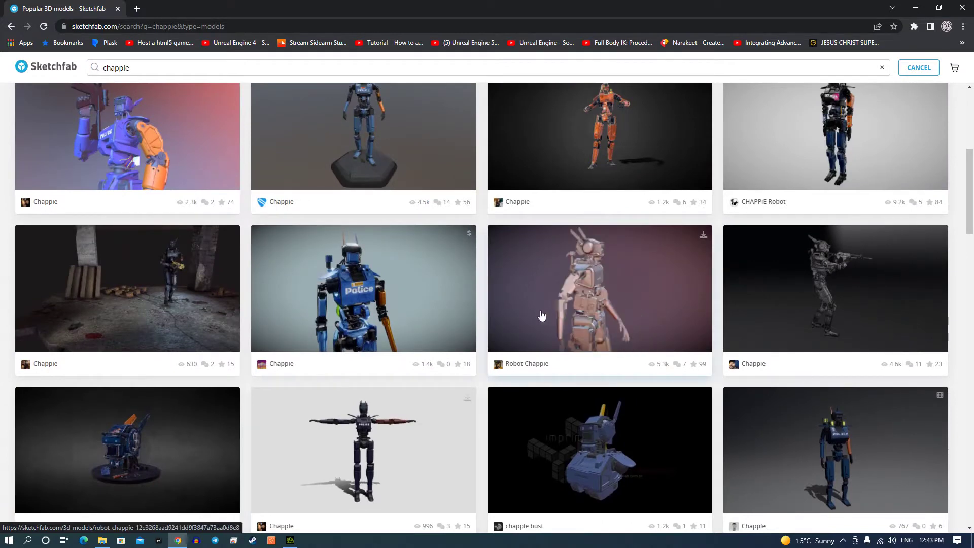
Step: Open the Robot Chappie model page and scroll through its details
left_click(694, 296)
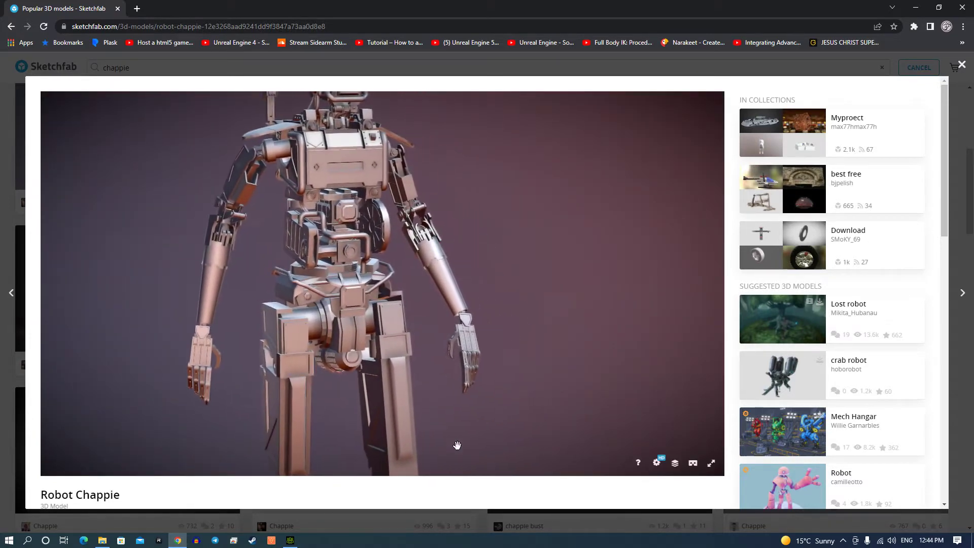
scroll(456, 491, "down", 3)
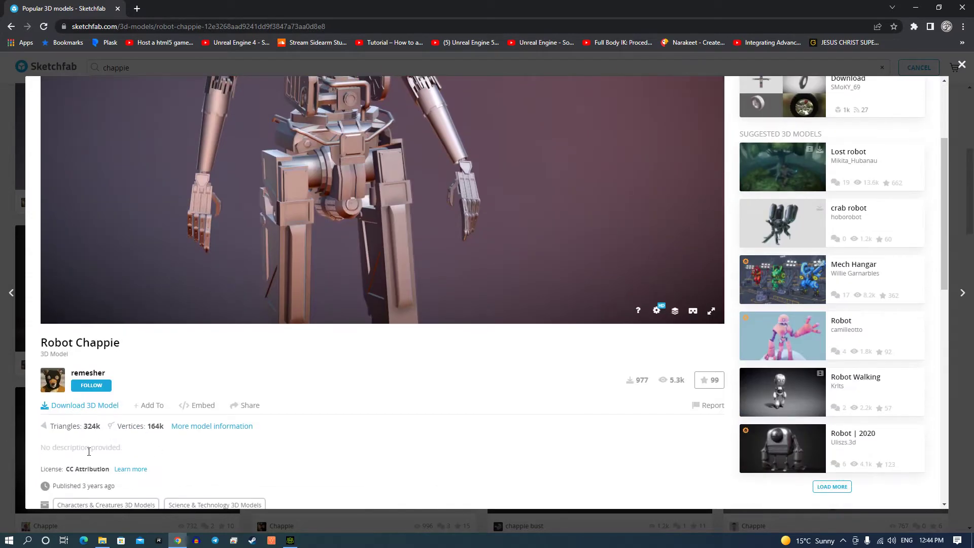
scroll(89, 456, "down", 3)
scroll(92, 457, "down", 2)
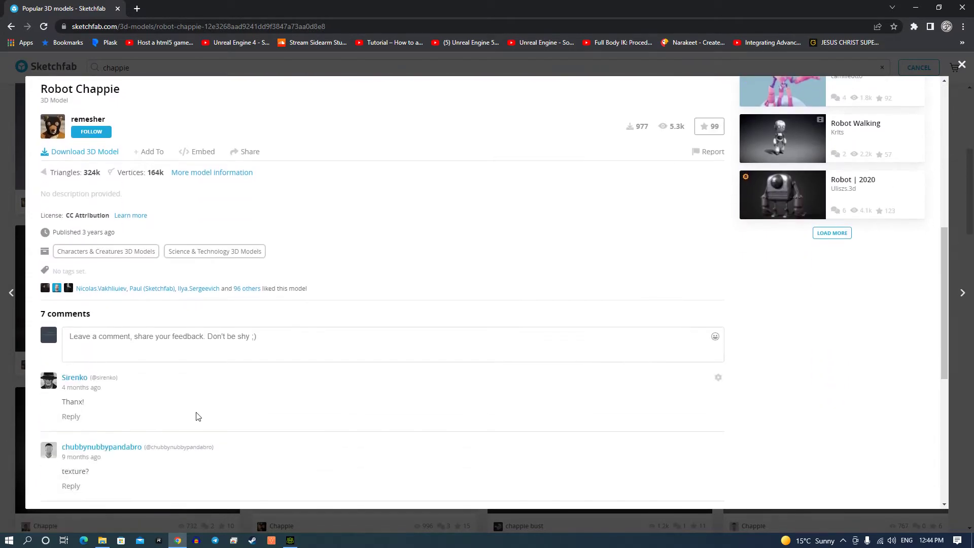
scroll(197, 416, "up", 2)
scroll(323, 378, "up", 3)
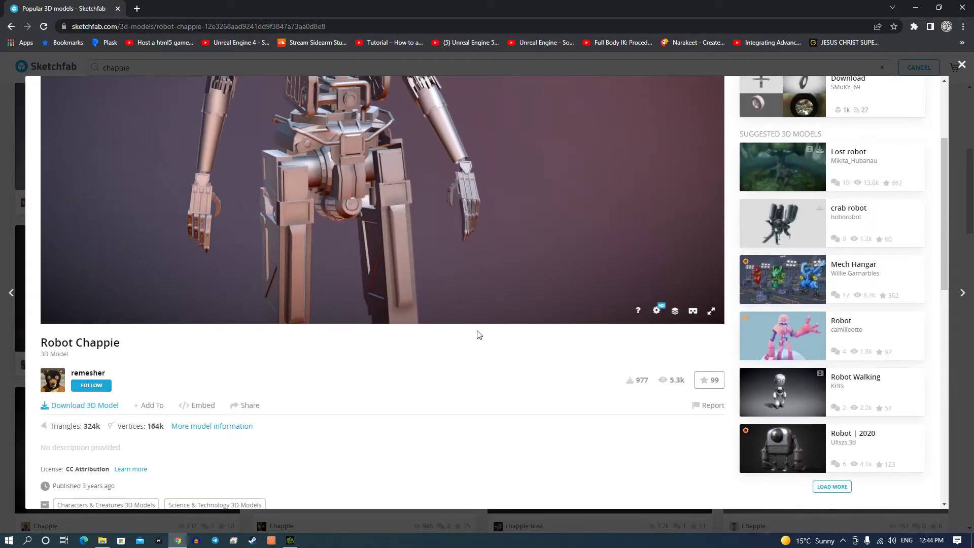
Step: Check the model info (CC Attribution, FBX/glTF/USDZ, 9MB) and open the supported importers list
left_click(465, 223)
left_click_drag(432, 195, 429, 315)
scroll(450, 352, "up", 2)
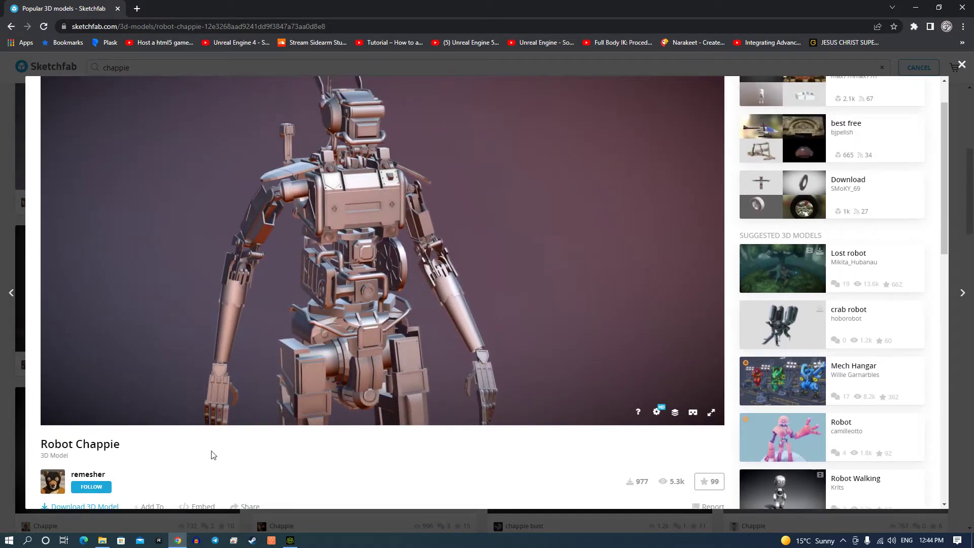
scroll(215, 454, "down", 2)
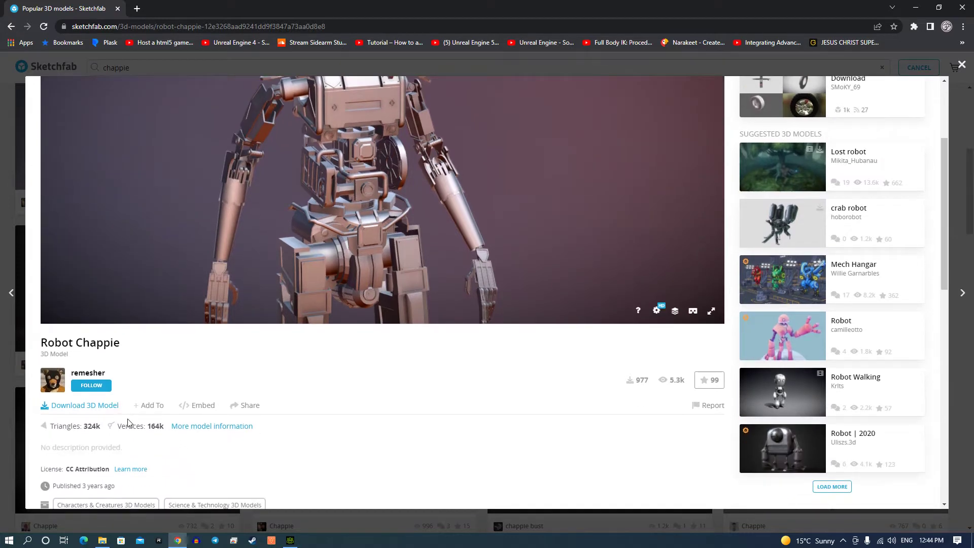
left_click(191, 427)
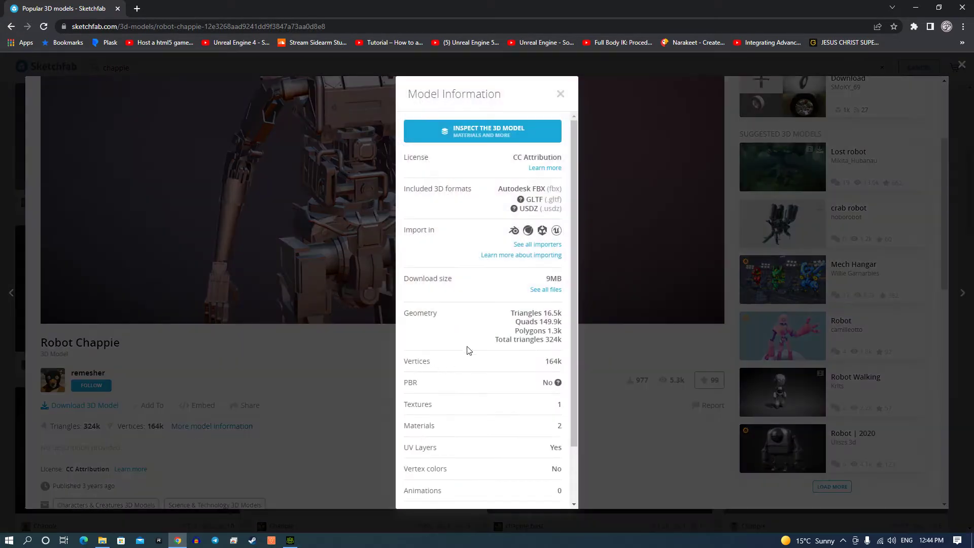
left_click(543, 244)
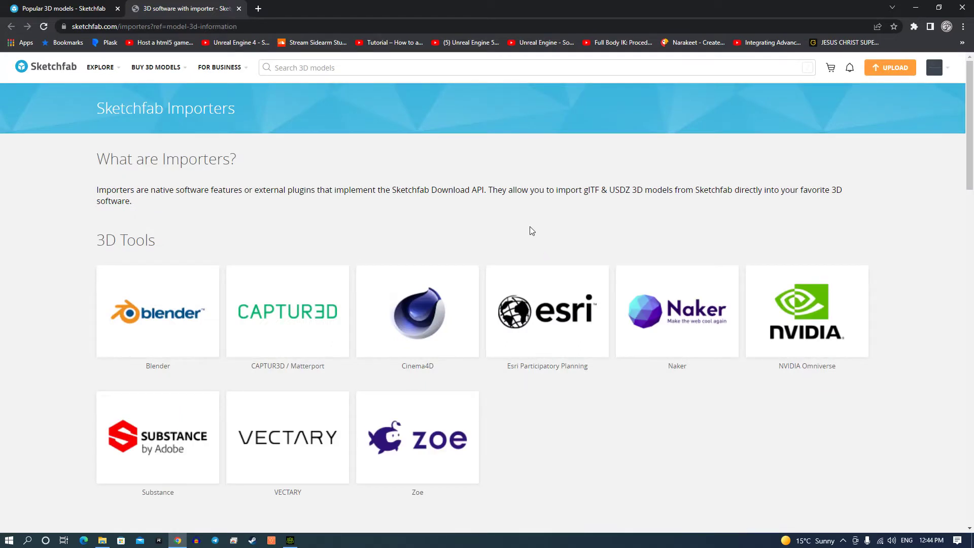
Step: Browse the importers list, then return to Robot Chappie's info: 324k triangles, 164k vertices, 2 materials
scroll(531, 231, "down", 2)
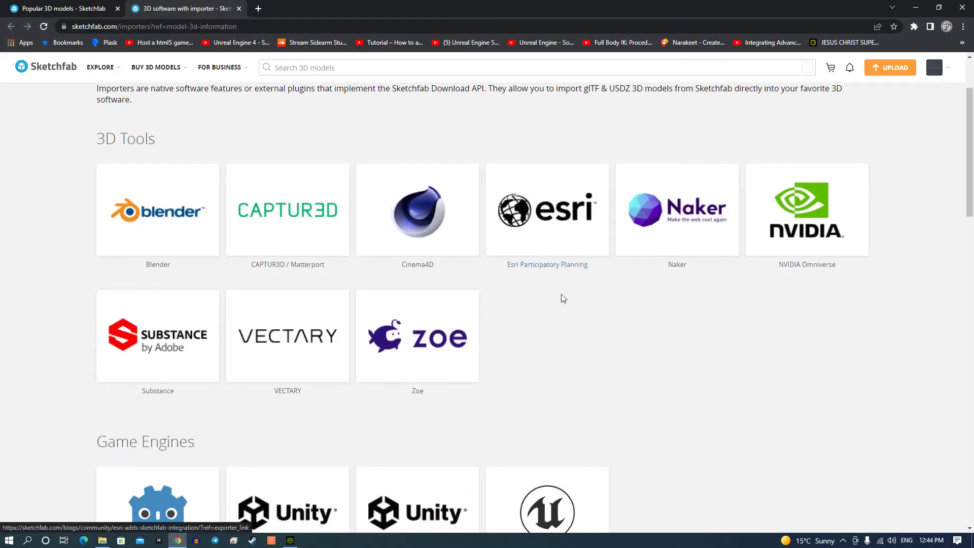
scroll(562, 299, "down", 5)
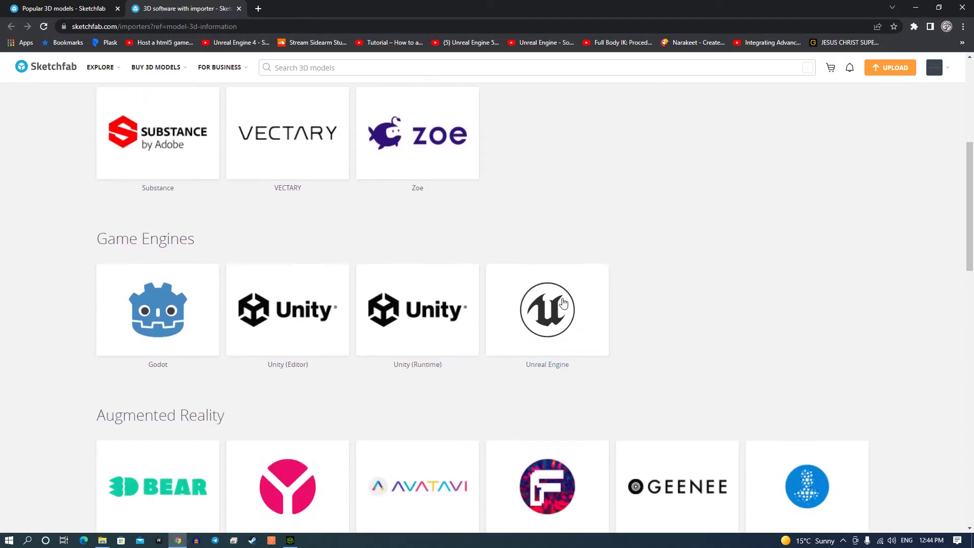
scroll(463, 348, "down", 2)
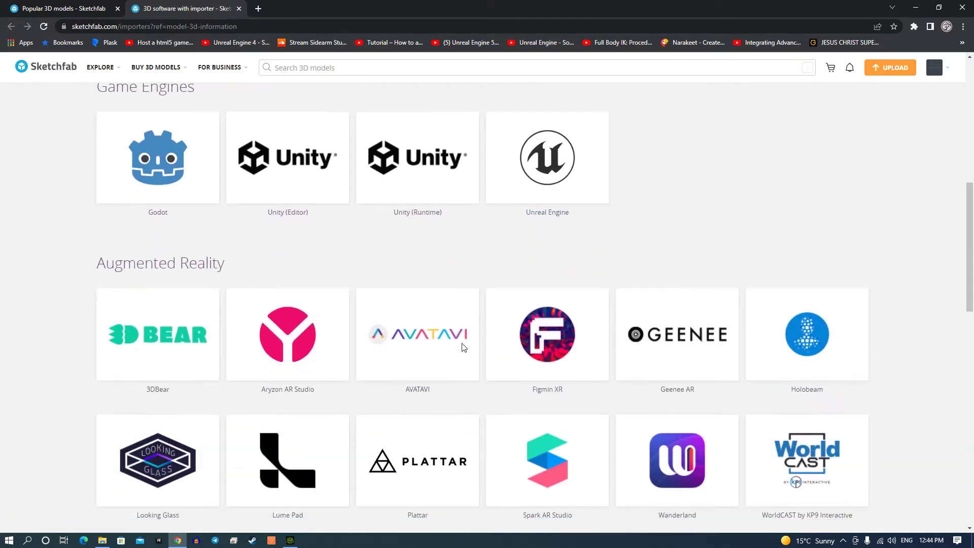
scroll(462, 348, "down", 3)
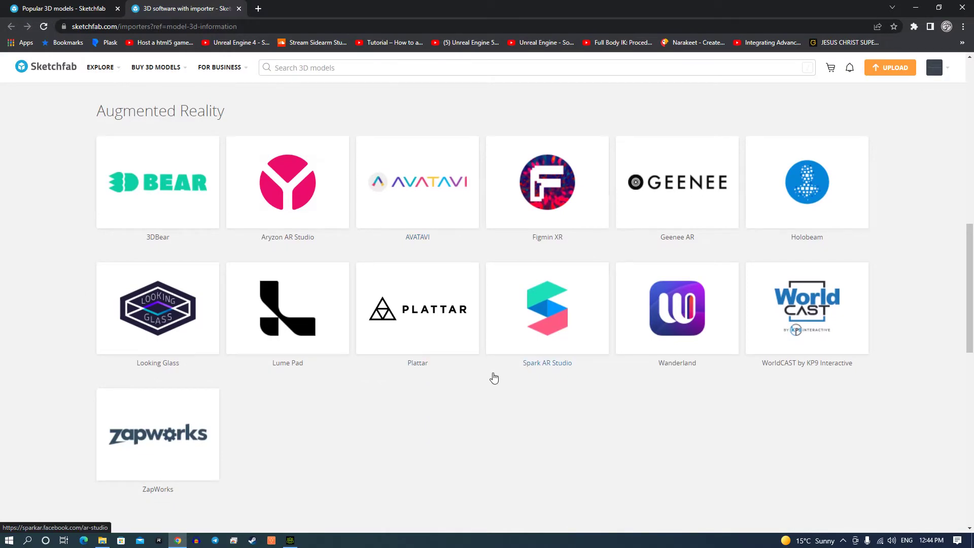
scroll(494, 378, "up", 3)
scroll(494, 378, "up", 4)
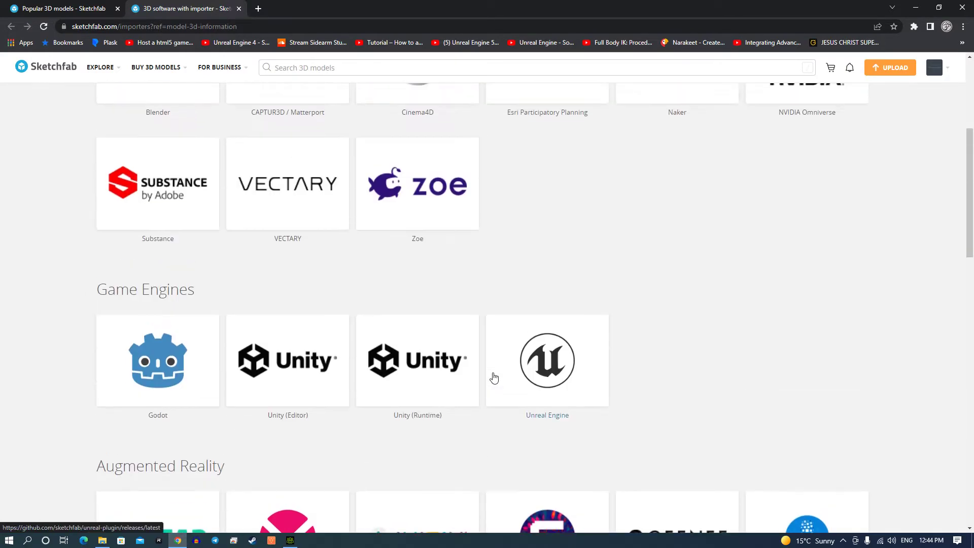
scroll(457, 380, "down", 6)
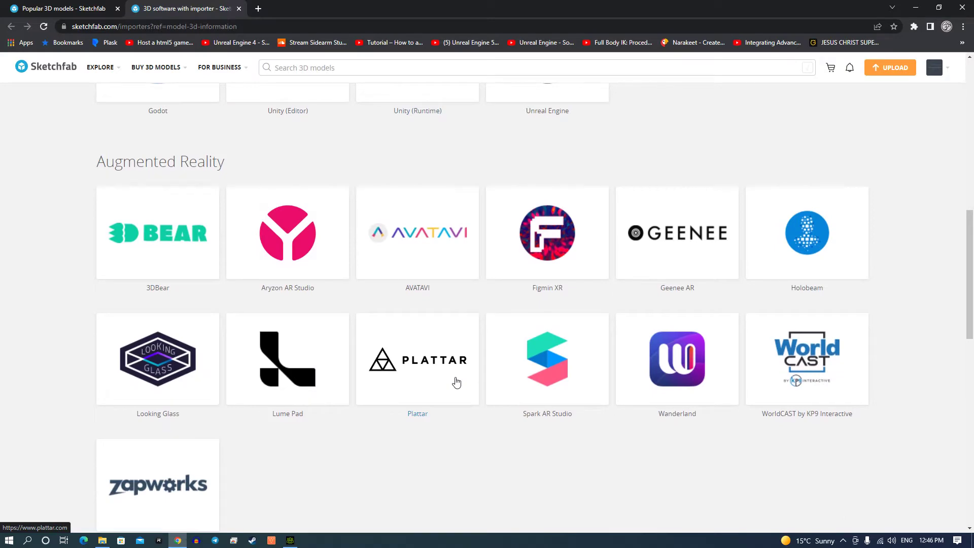
scroll(341, 348, "up", 8)
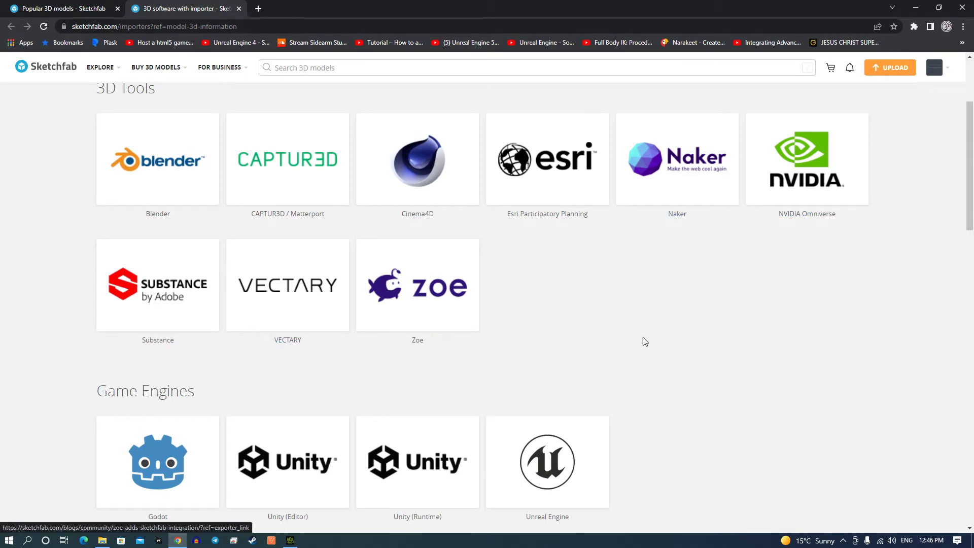
scroll(643, 340, "down", 2)
scroll(109, 137, "up", 2)
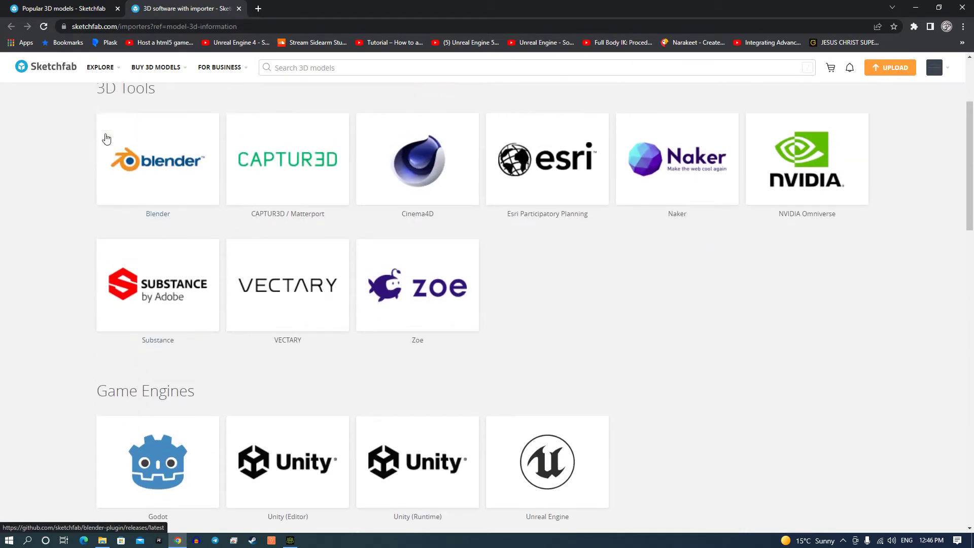
mouse_move(145, 73)
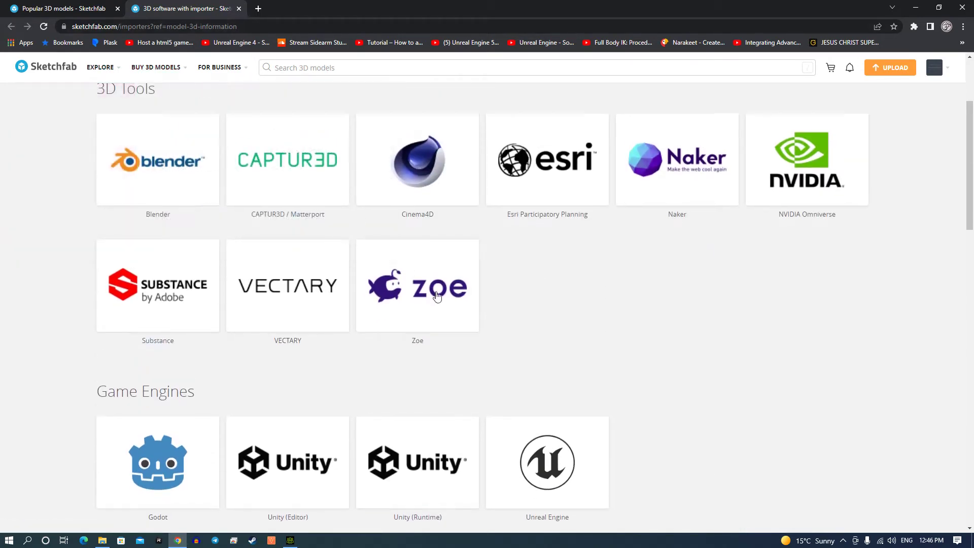
scroll(203, 304, "up", 3)
left_click(63, 13)
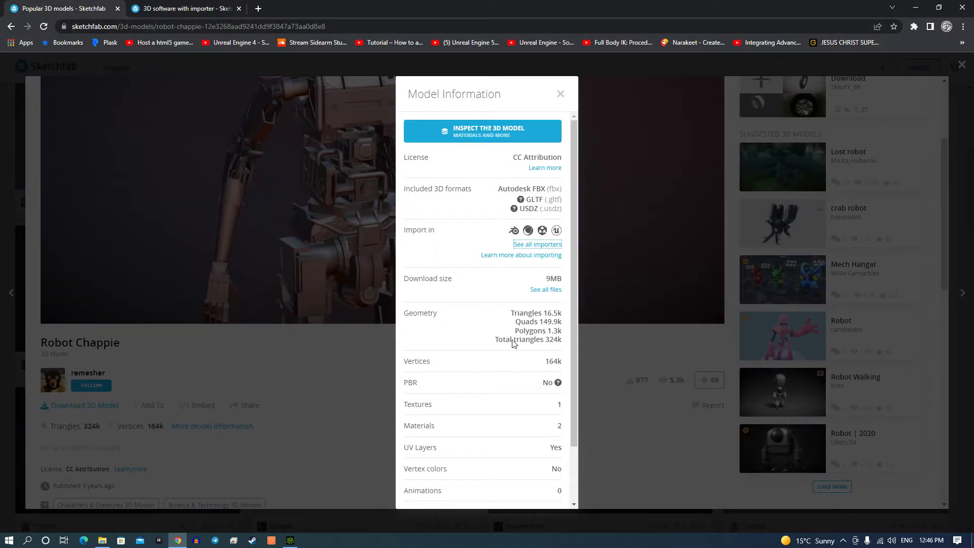
Step: Inspect Robot Chappie with vertex normals and wireframe toggled, then view it in Matcap shading
left_click(516, 133)
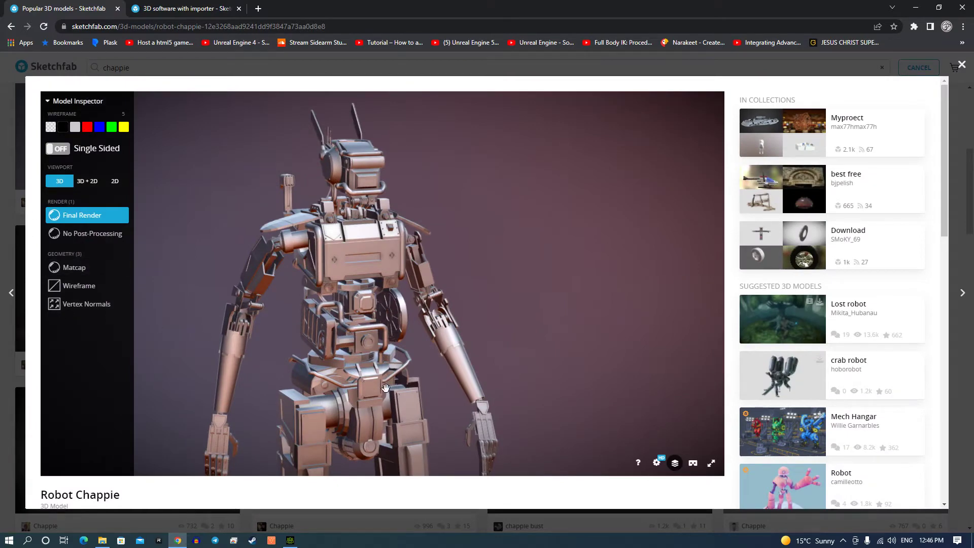
left_click(76, 305)
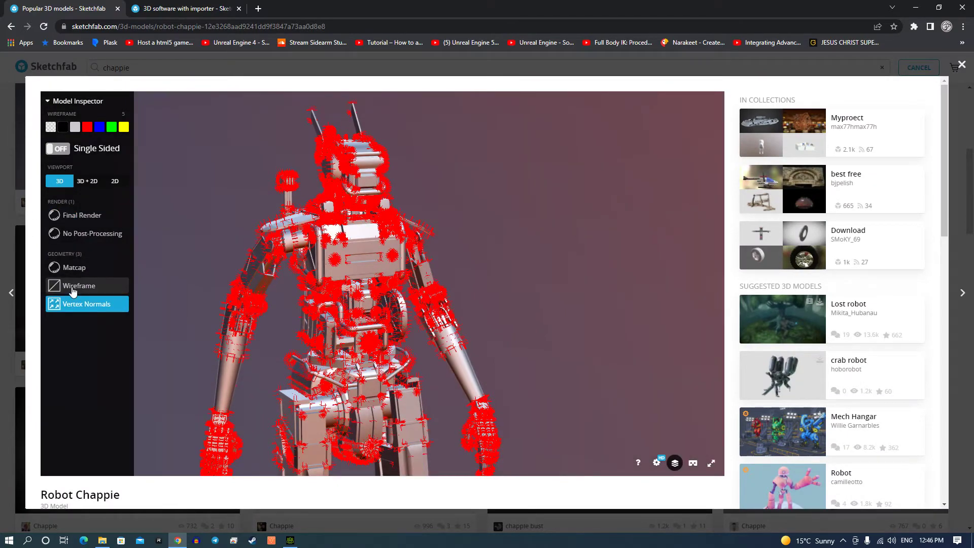
left_click(73, 287)
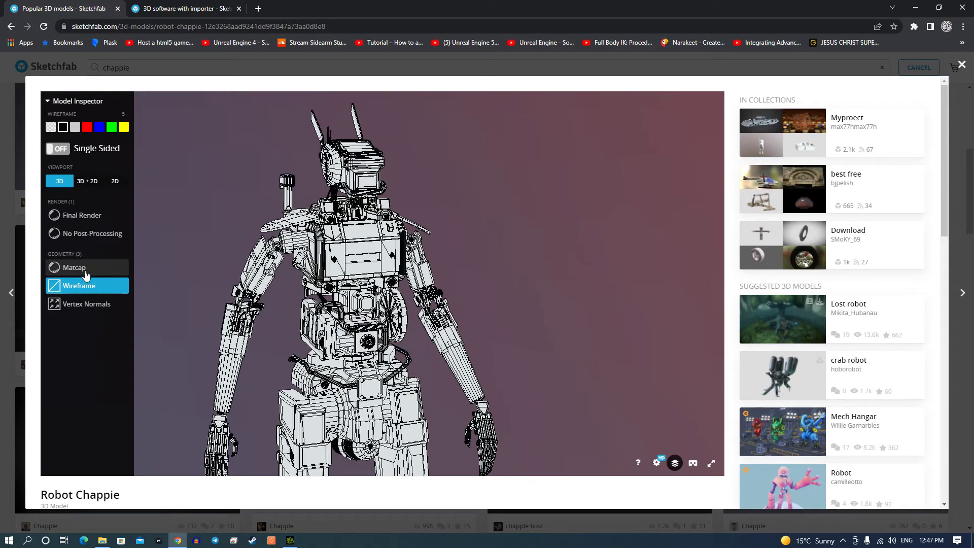
left_click(81, 267)
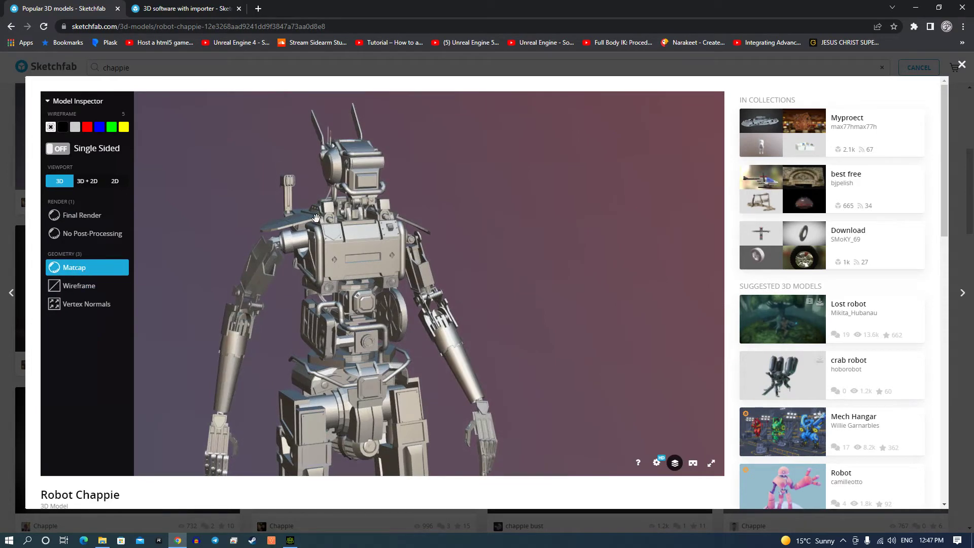
scroll(582, 394, "down", 3)
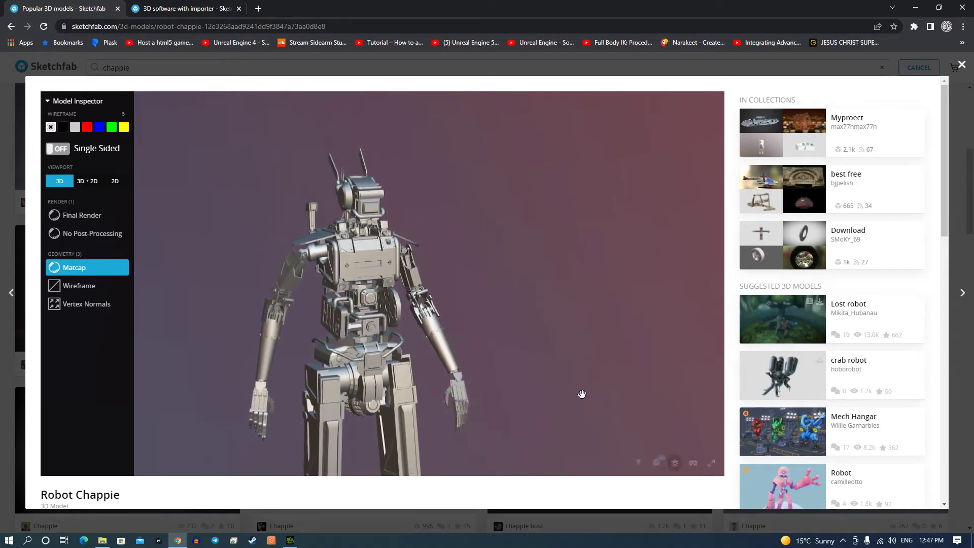
scroll(452, 373, "down", 2)
scroll(451, 373, "down", 2)
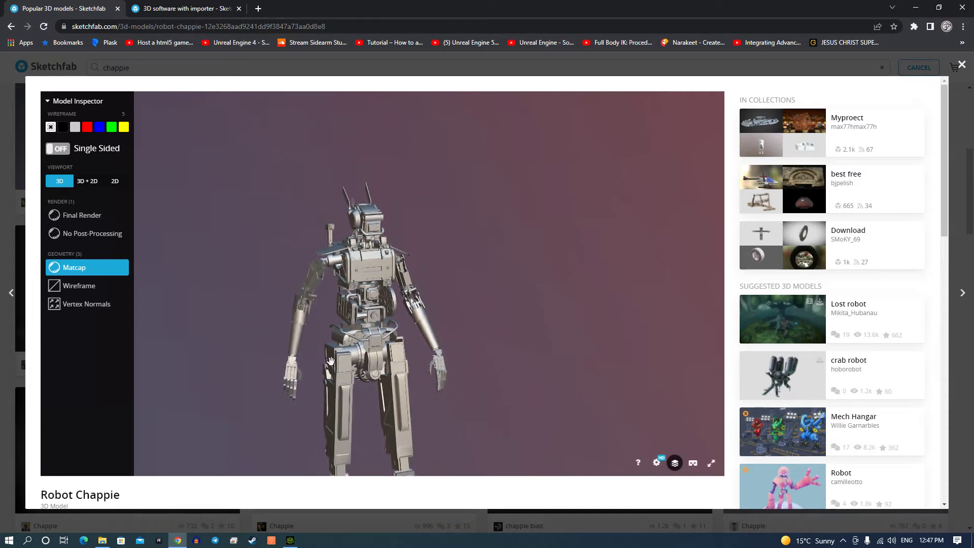
left_click(962, 67)
Step: Open the textured T-pose Chappie police robot from the search results
scroll(378, 367, "down", 1)
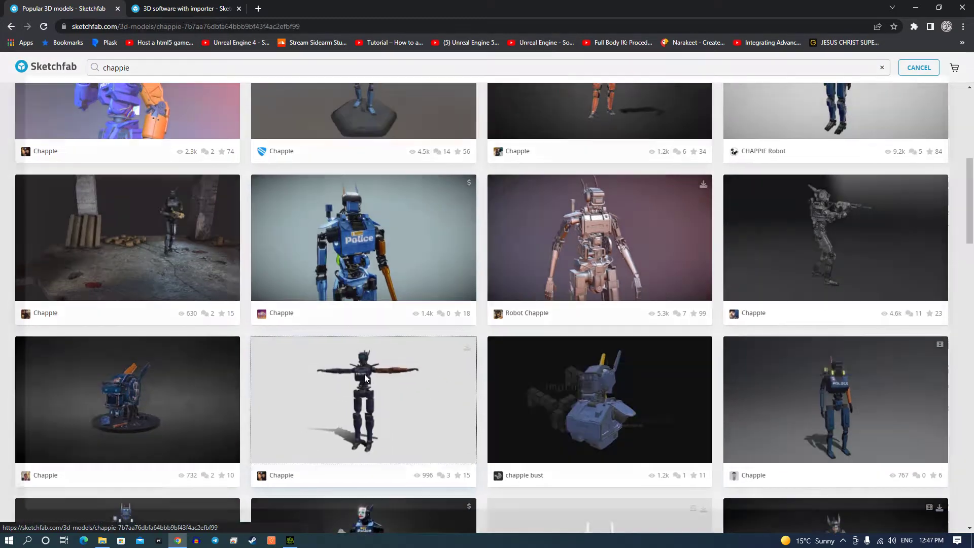
left_click(364, 374)
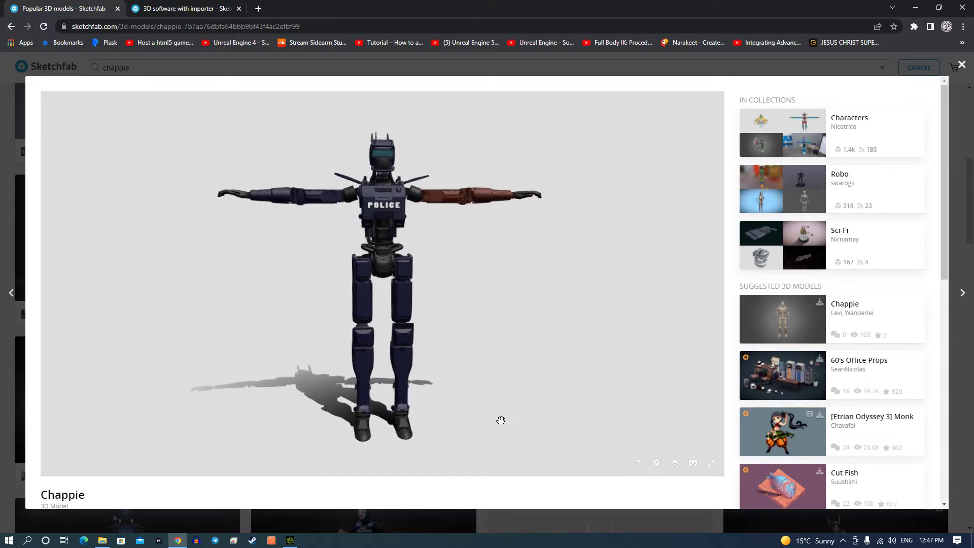
Step: Download the T-pose Chappie model as chappie.zip into the Downloads folder
scroll(298, 465, "down", 2)
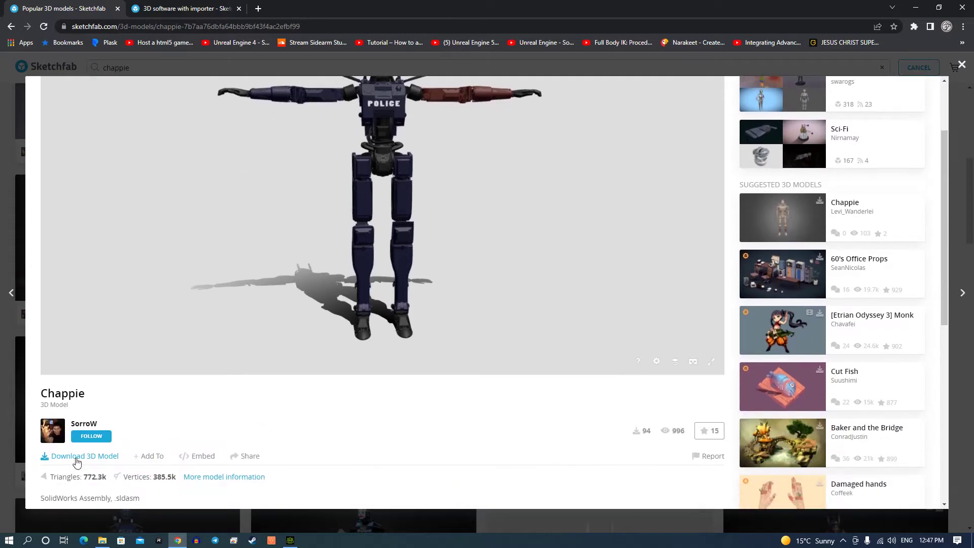
left_click(92, 460)
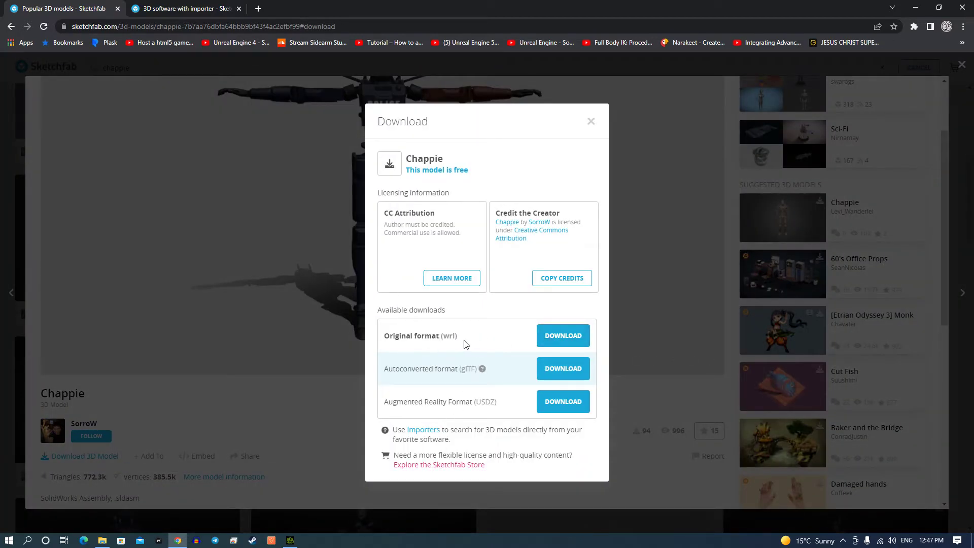
left_click(563, 335)
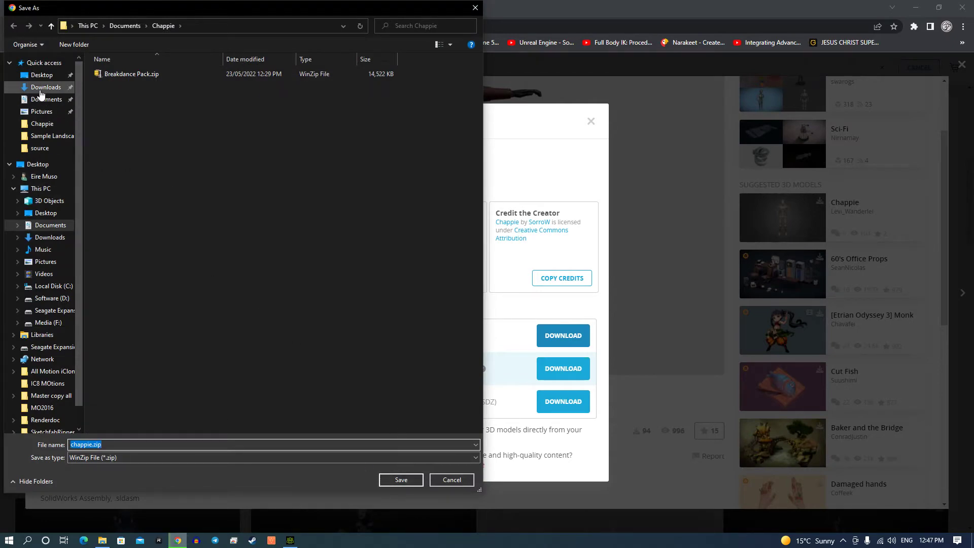
left_click(40, 88)
left_click(401, 479)
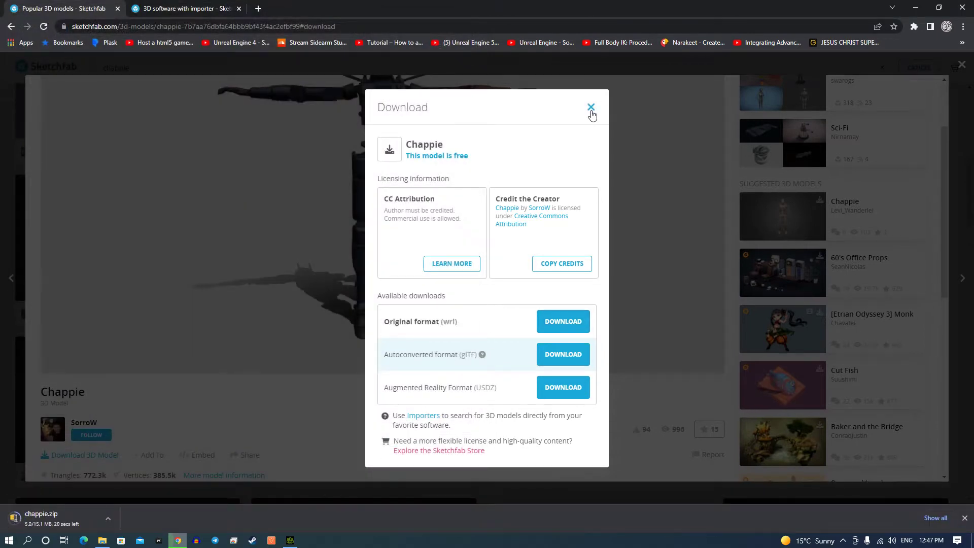
Step: Close the download options and model viewer, then go to the Downloads folder
left_click(591, 106)
scroll(838, 303, "up", 2)
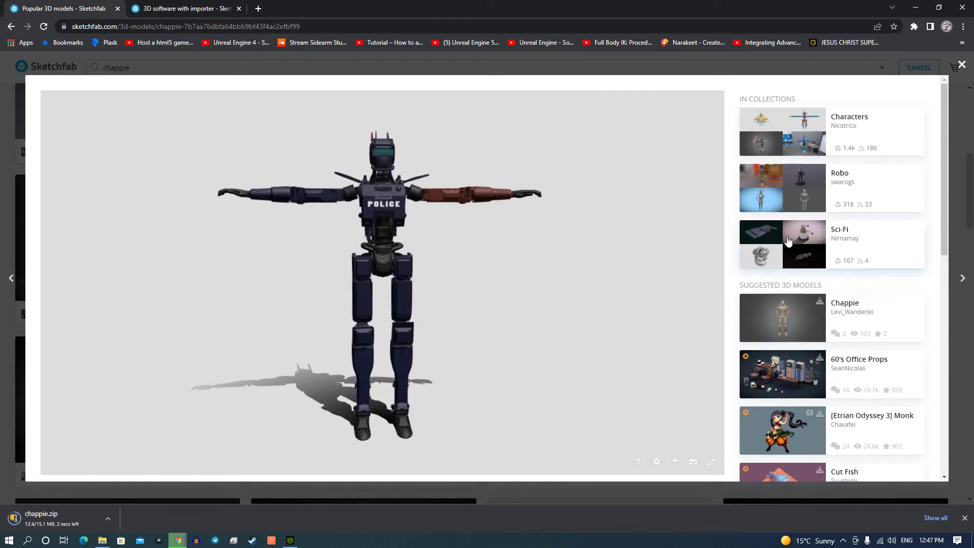
left_click(962, 68)
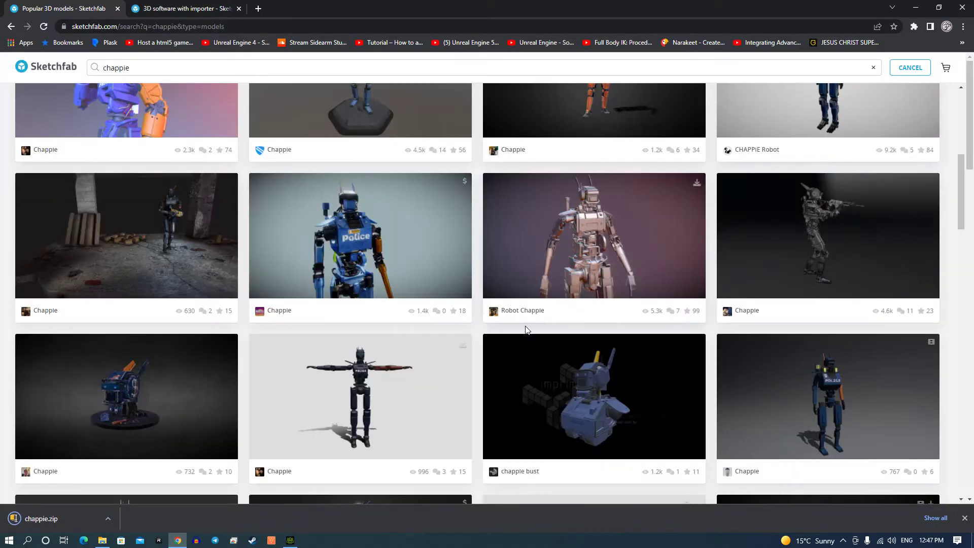
scroll(525, 329, "down", 2)
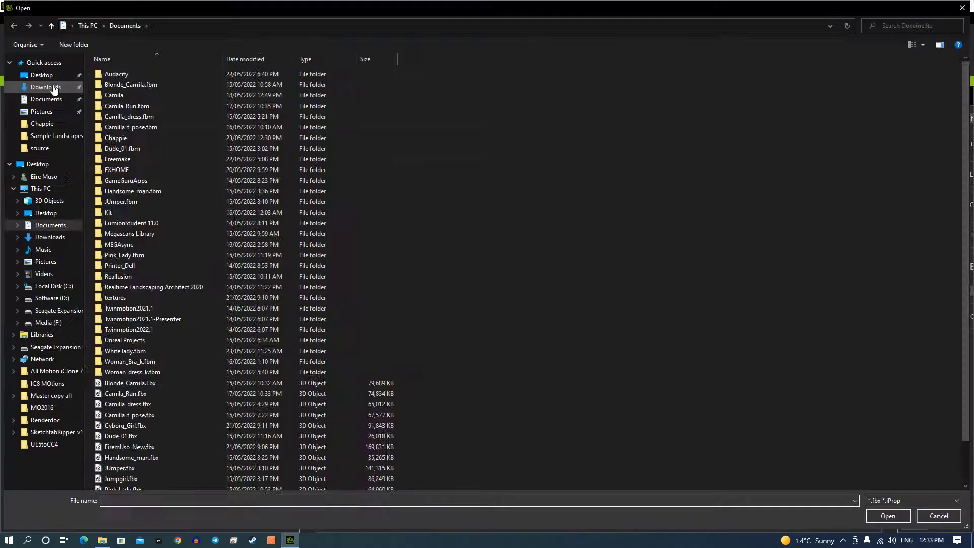
left_click(54, 89)
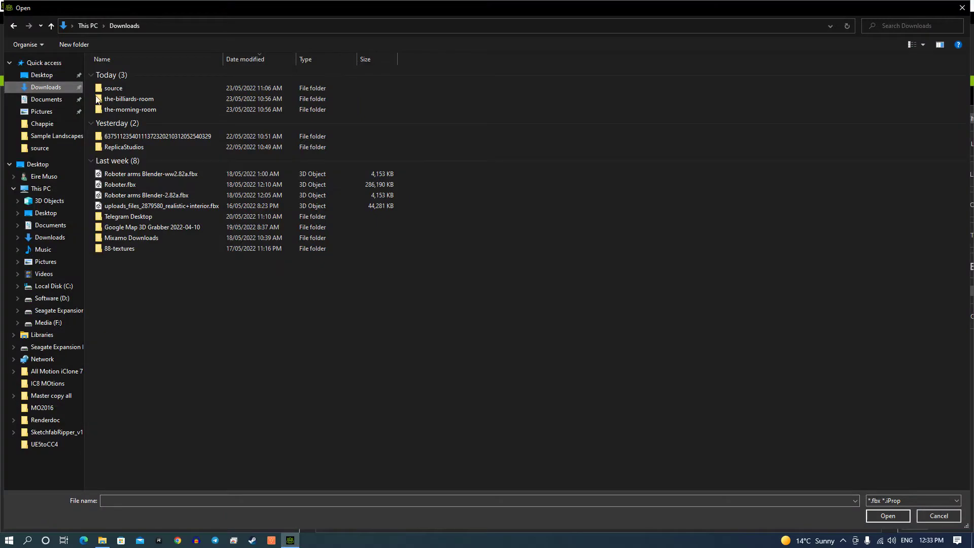
Step: Import chappie_phys_sky.fbx from the source folder into Character Creator 4 as a humanoid
double_click(136, 92)
double_click(135, 75)
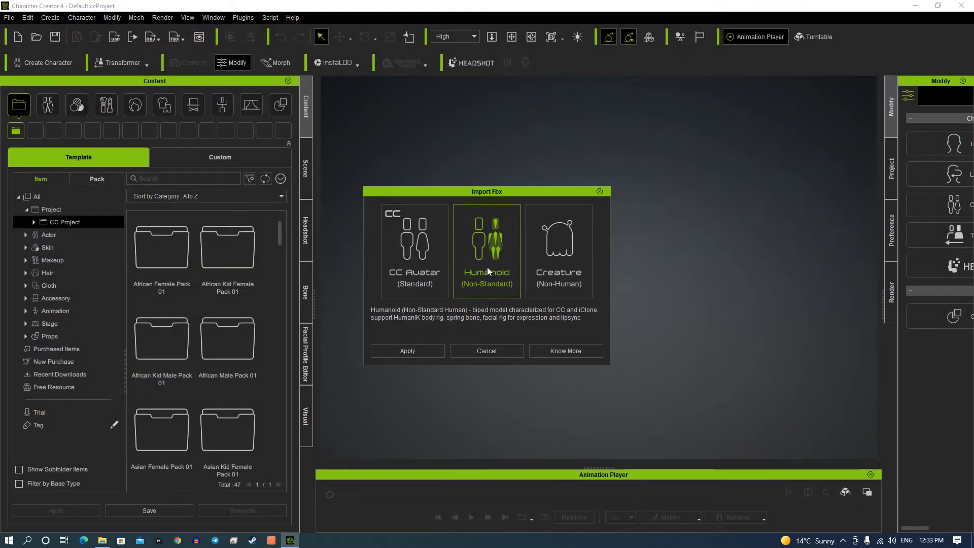
left_click(428, 349)
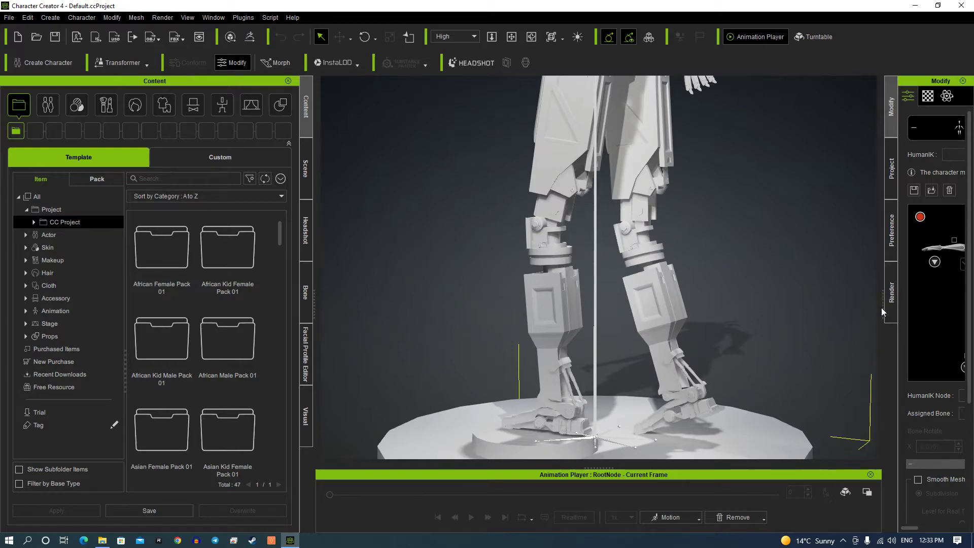
Step: Widen the Modify panel, orbit around the robot, and discard the project without saving
left_click_drag(881, 307, 757, 318)
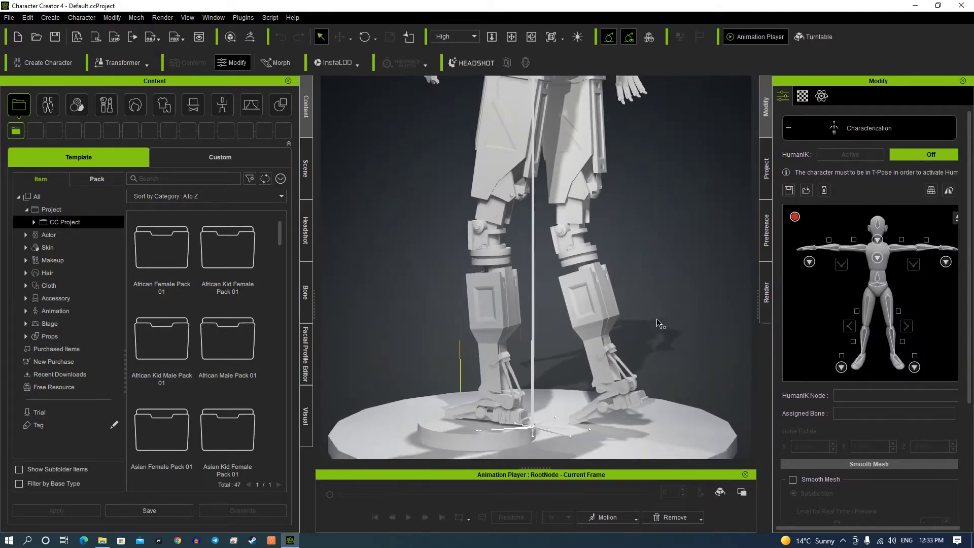
key("x")
left_click_drag(563, 334, 600, 285)
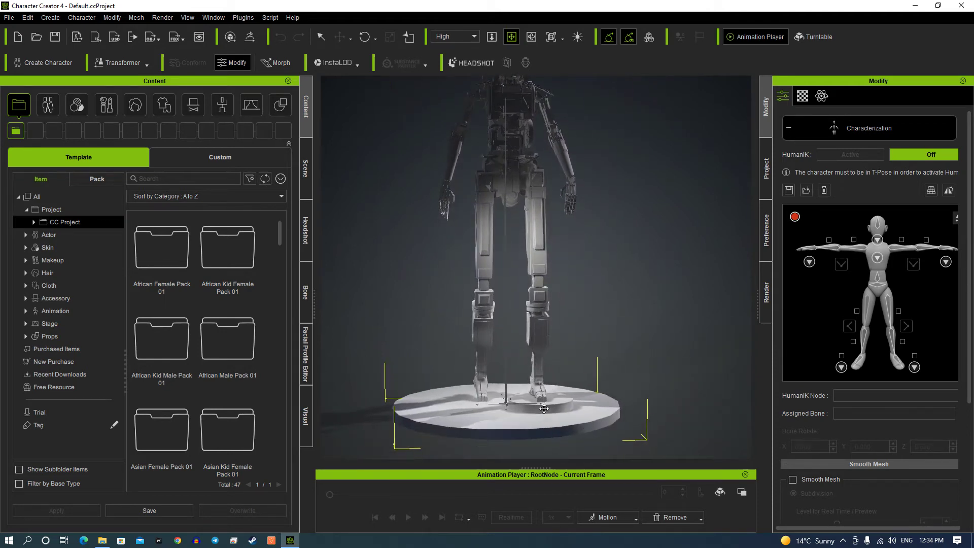
left_click_drag(473, 341, 537, 315)
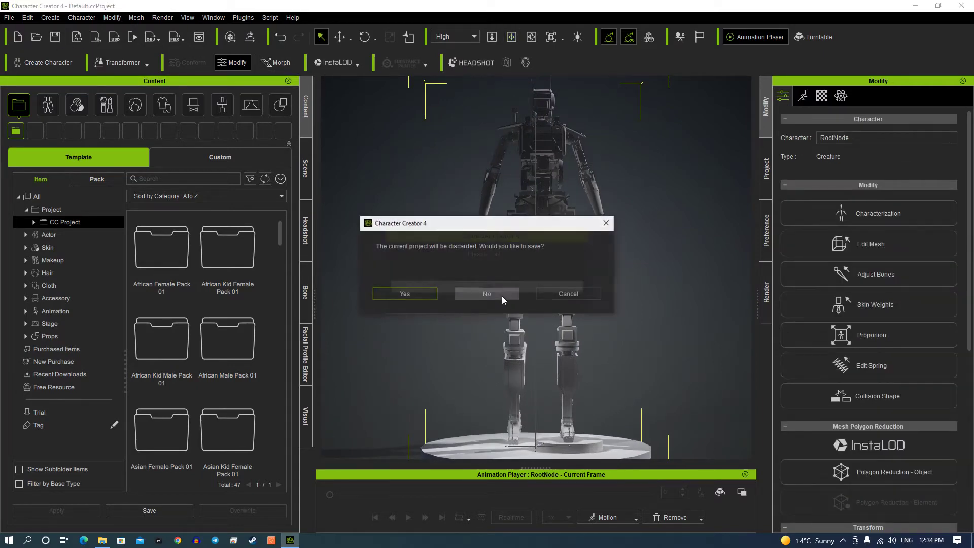
left_click(501, 295)
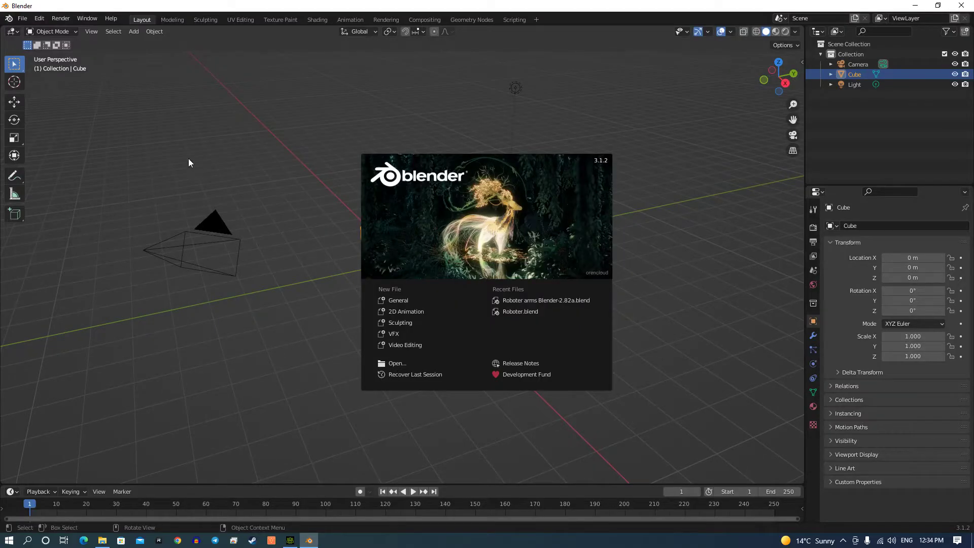
Step: Clear Blender's default camera, cube and light from the scene
left_click(188, 163)
left_click_drag(181, 88, 560, 368)
key("Delete")
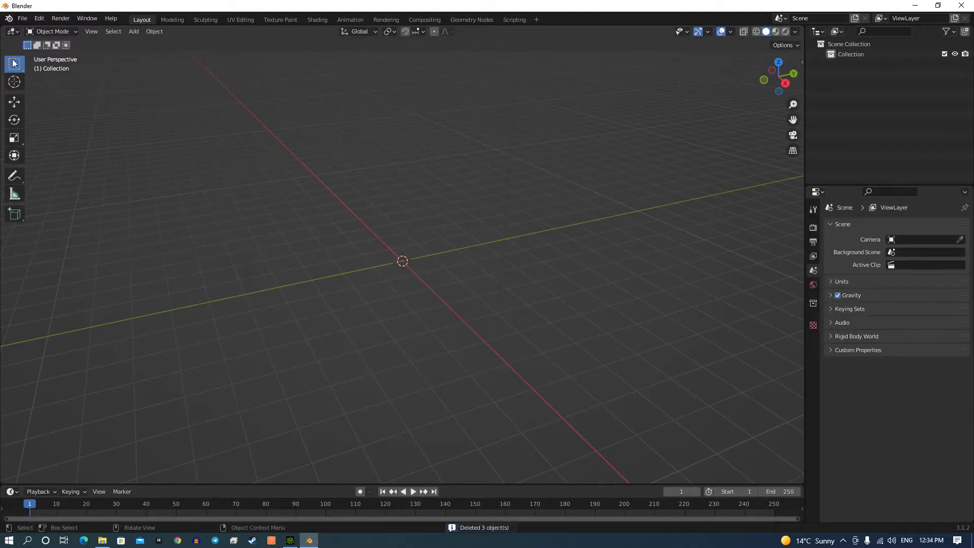
Step: Import chappie_phys_sky.fbx from Downloads\source into Blender
left_click(23, 22)
mouse_move(58, 153)
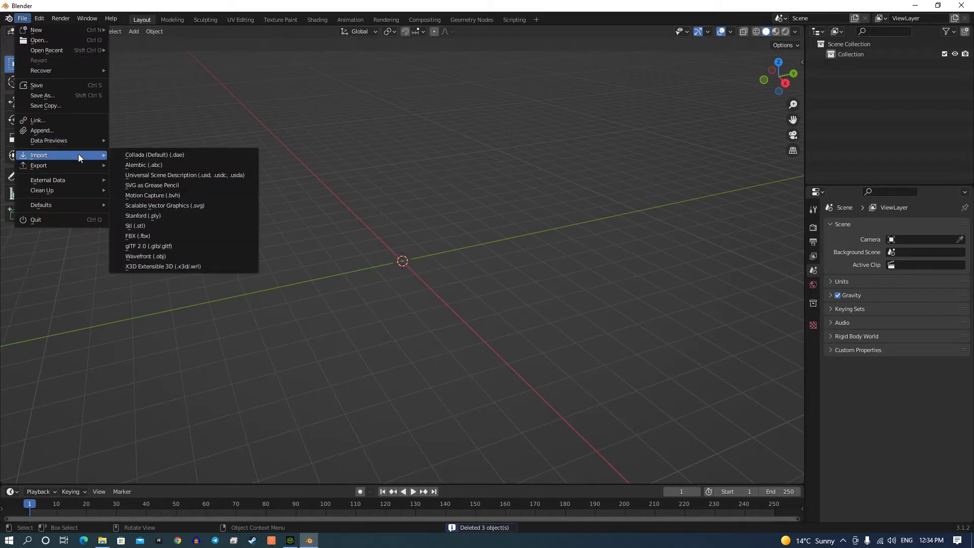
left_click(153, 236)
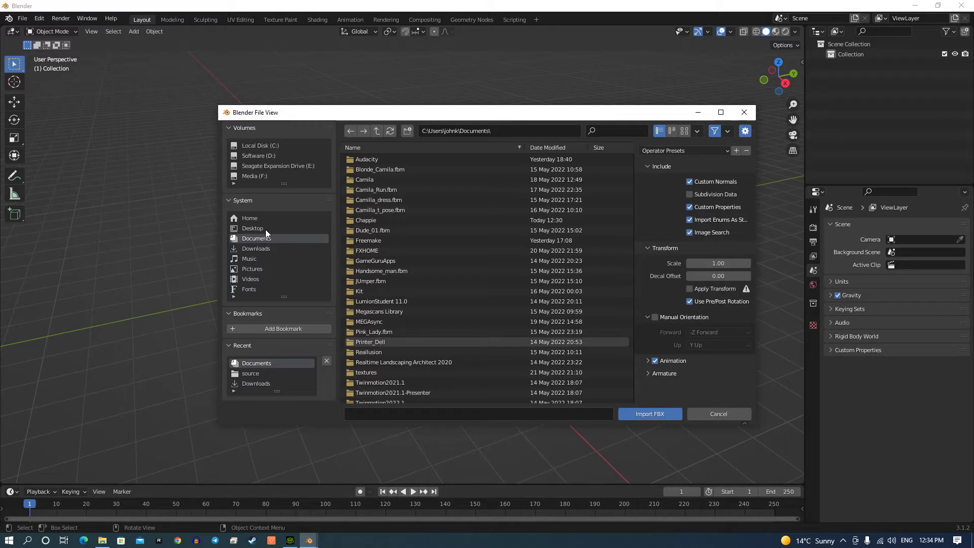
left_click(268, 248)
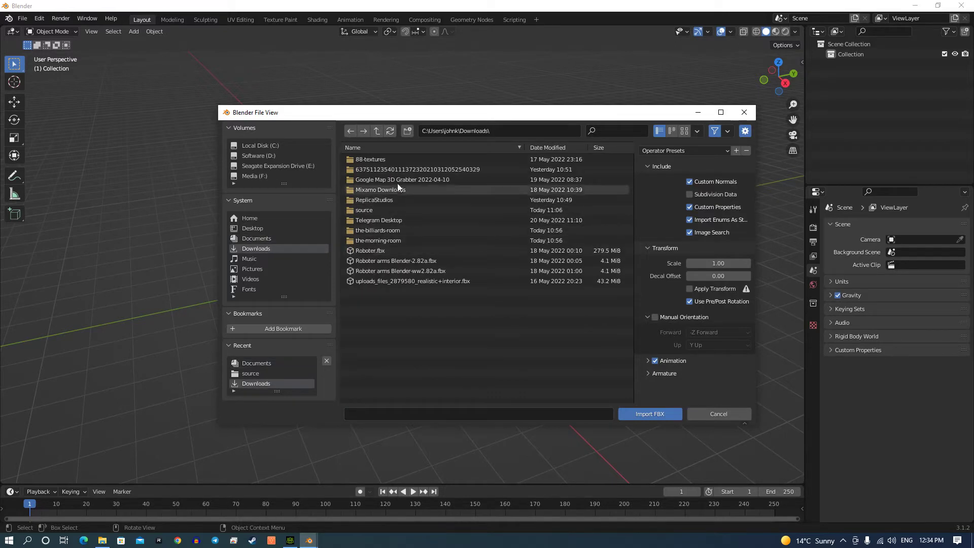
left_click(388, 209)
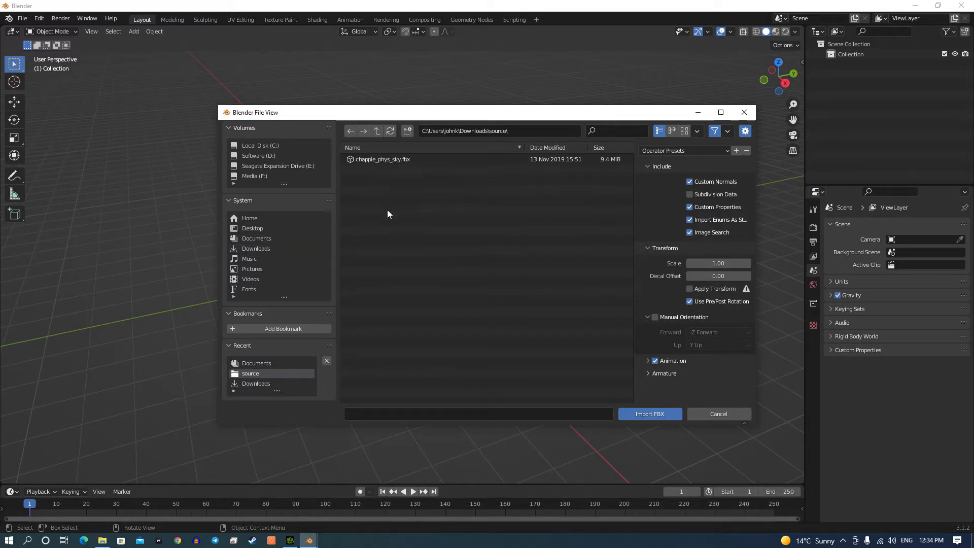
double_click(374, 161)
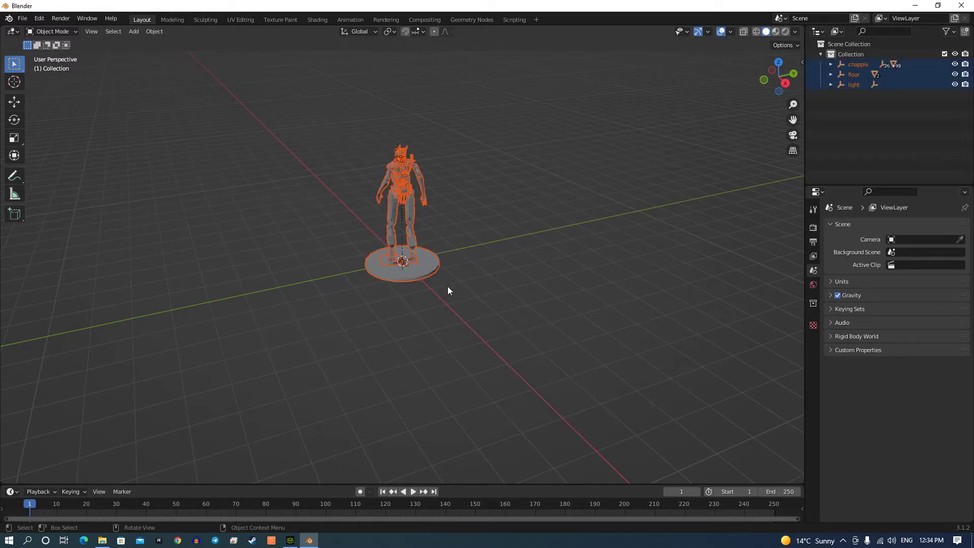
scroll(425, 308, "up", 3)
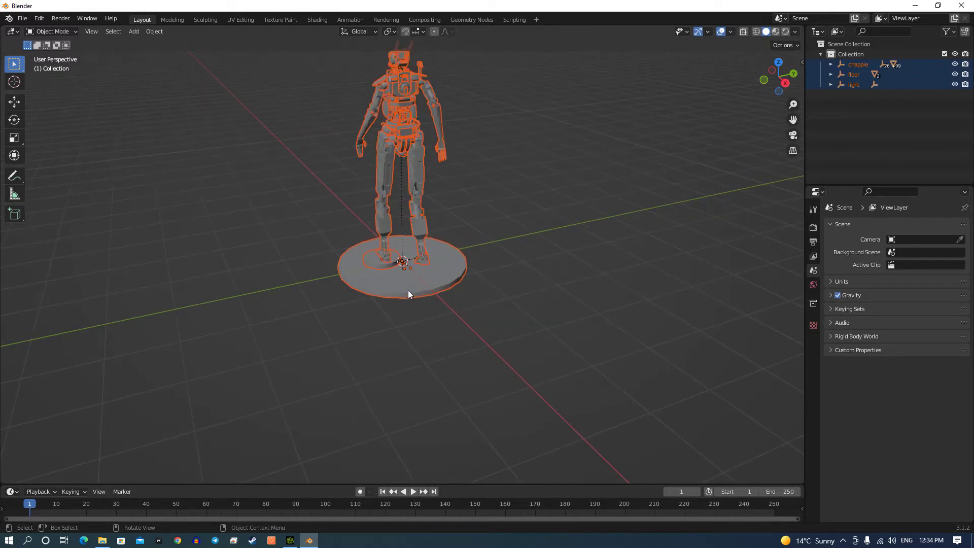
Step: Delete the pCylinder1 floor disc under the robot and select all remaining objects
left_click(427, 320)
left_click(410, 287)
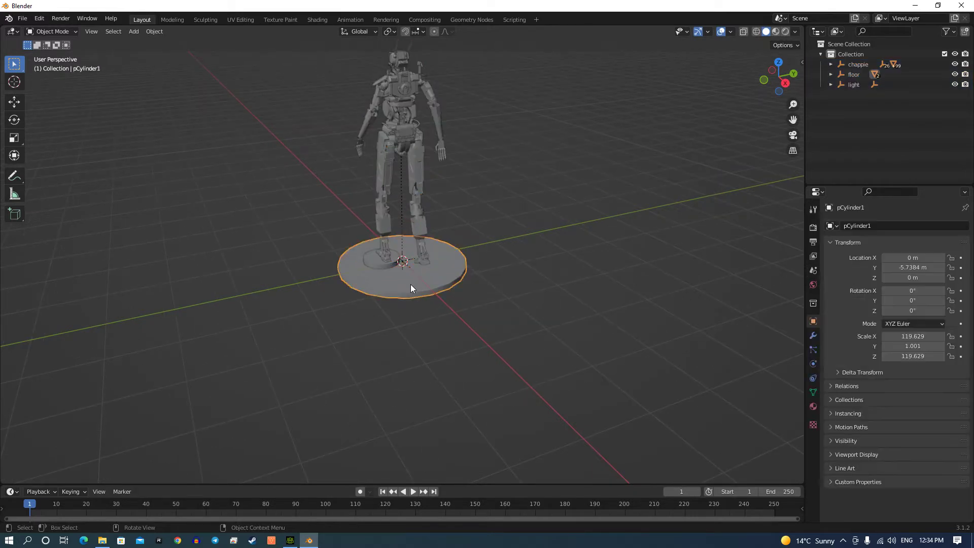
key("Delete")
left_click(378, 266)
key("Delete")
middle_click_drag(388, 306, 432, 304)
key("a")
left_click(22, 19)
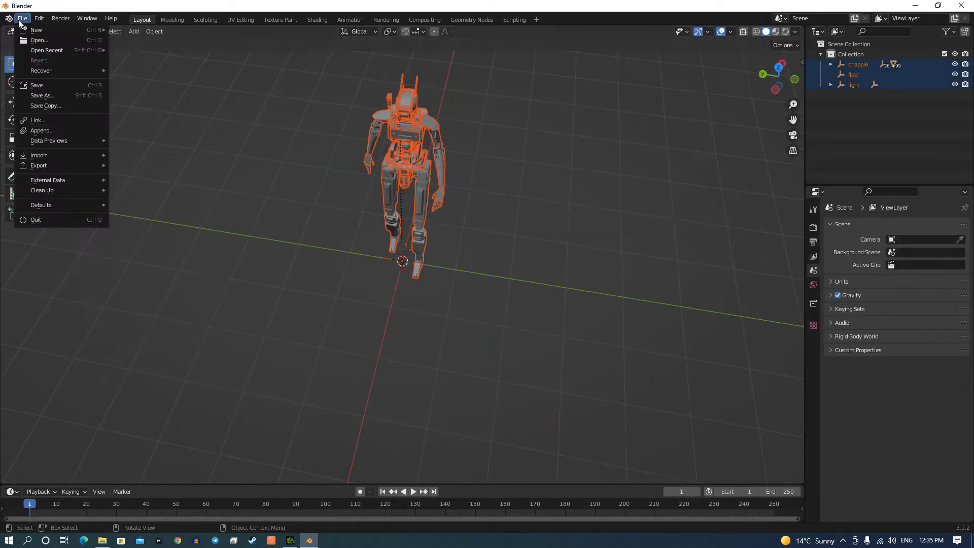
Step: Deselect everything and begin an FBX export into the Documents\Chappie folder
key("alt+a")
left_click(23, 18)
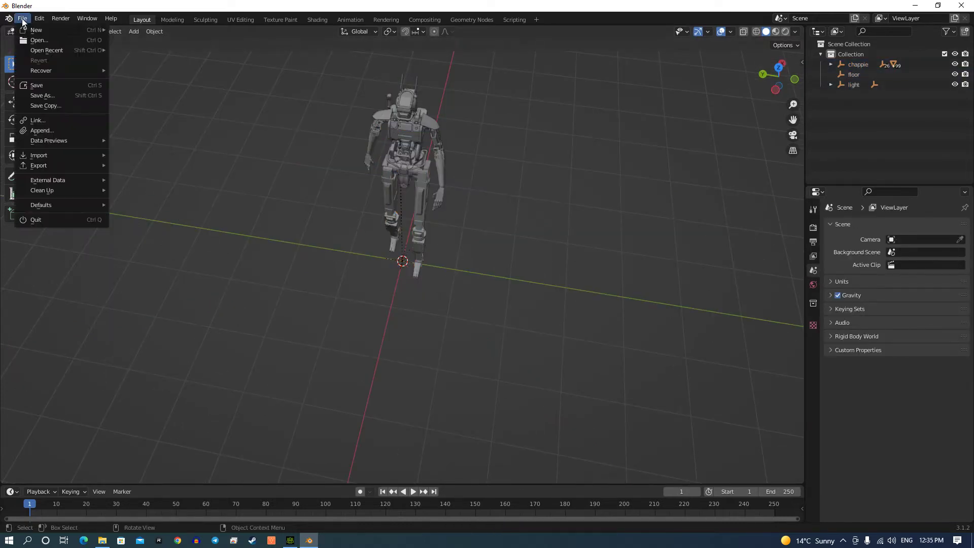
mouse_move(49, 160)
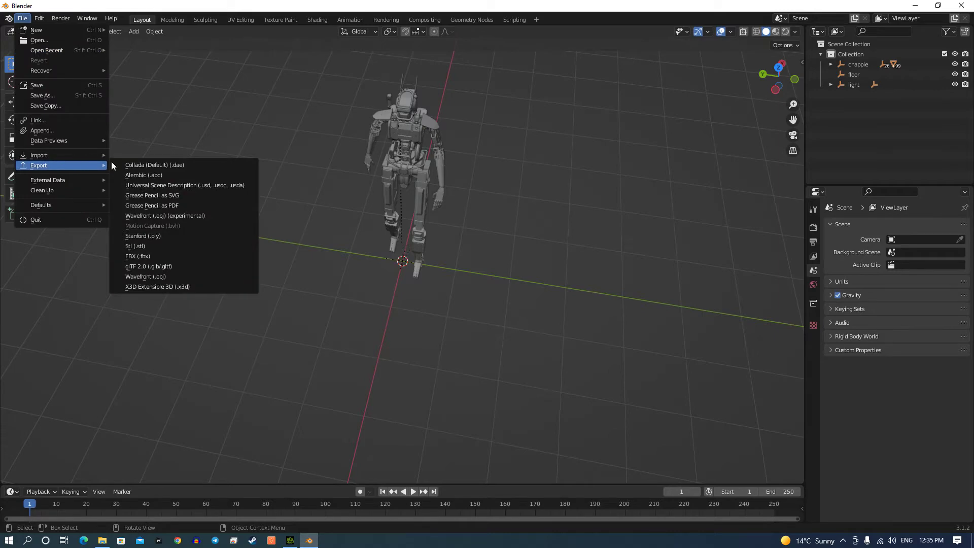
left_click(162, 256)
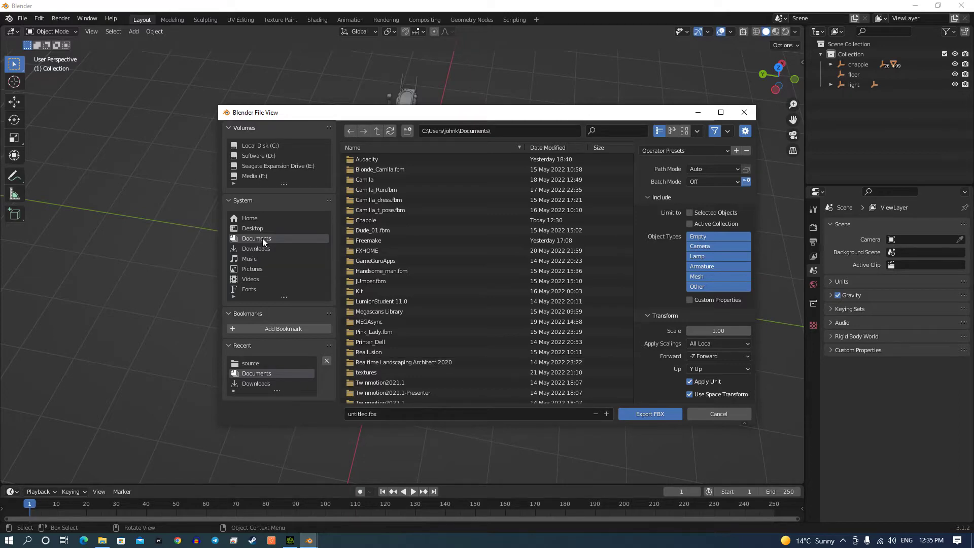
double_click(382, 221)
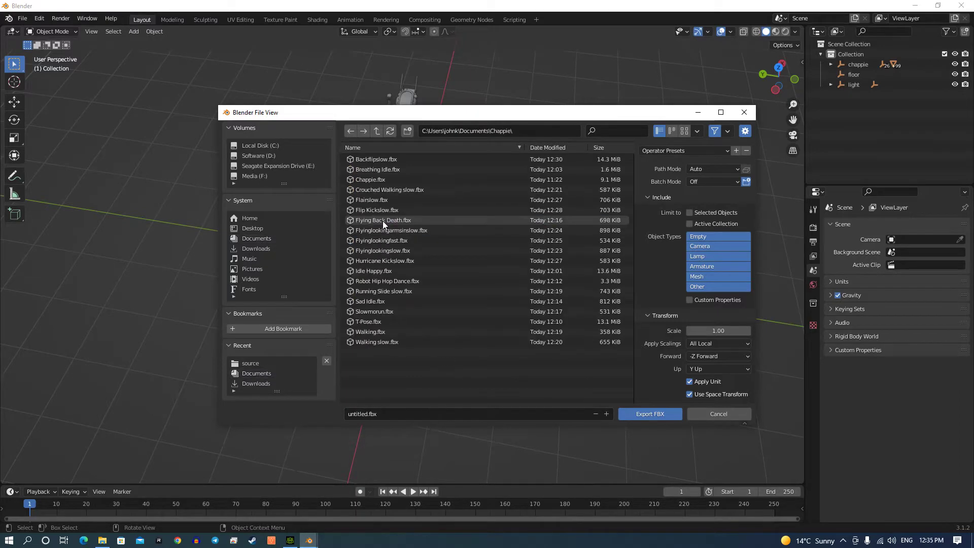
Step: Enter Chappie as the export file name, then close the export window without exporting
left_click(388, 414)
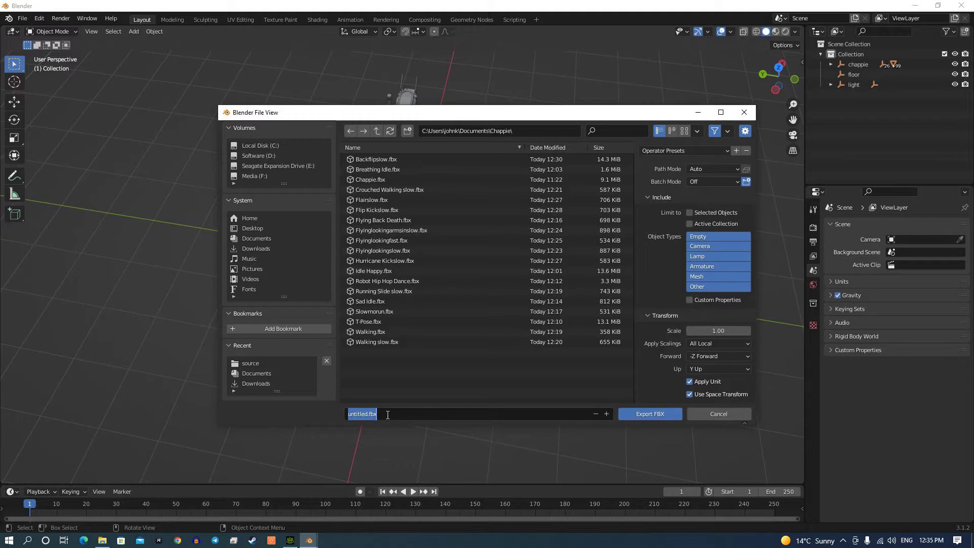
type("C")
key("BackSpace")
left_click(728, 413)
left_click(728, 413)
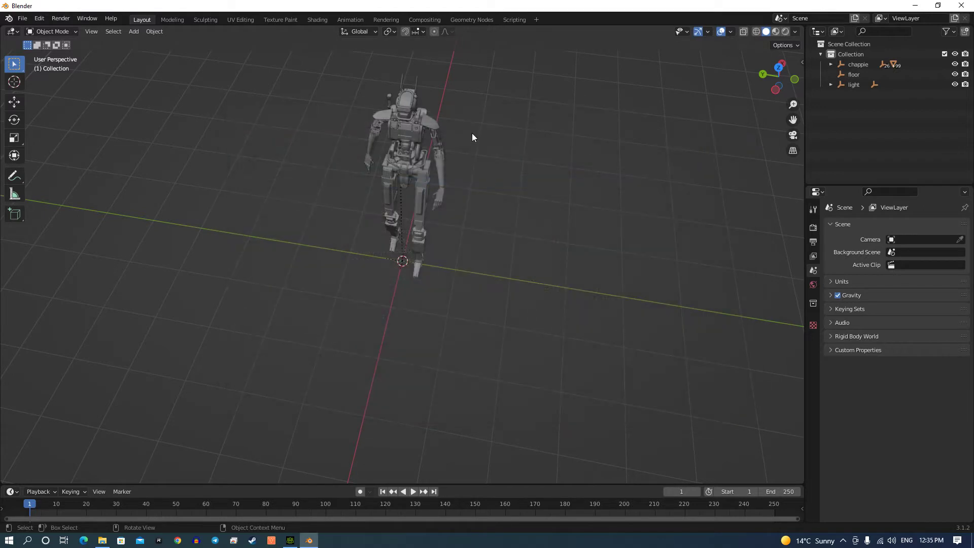
right_click(521, 238)
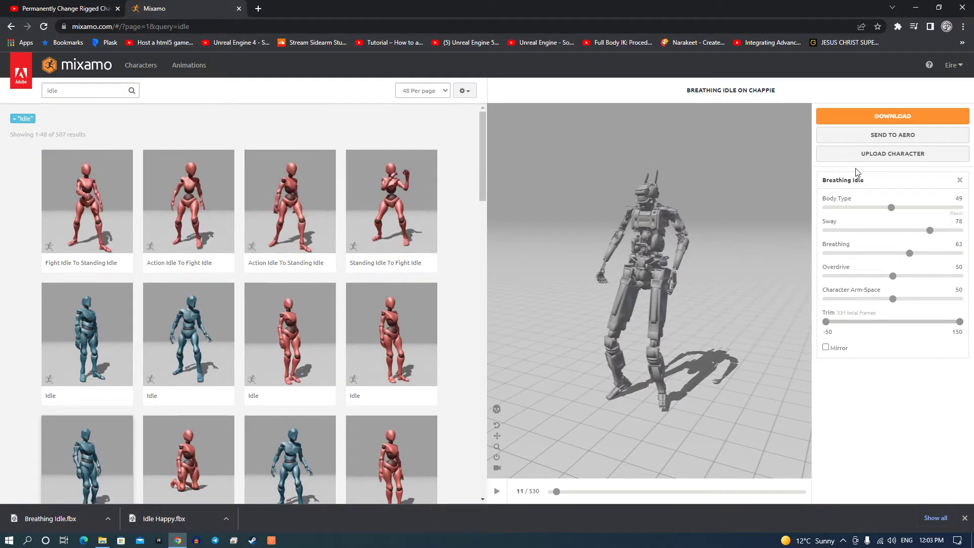
Step: Upload Chappie.fbx from Documents\Chappie as the new Mixamo character
left_click(883, 158)
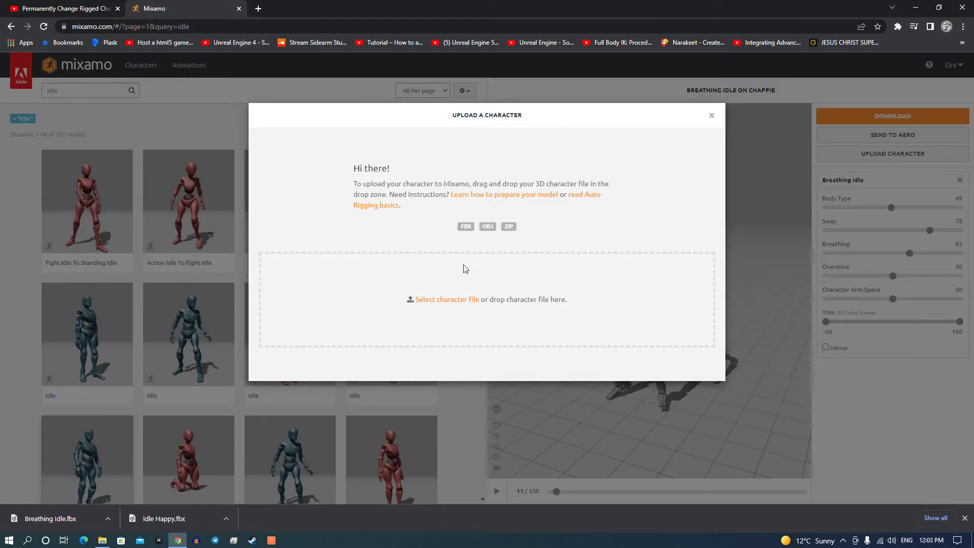
left_click(450, 299)
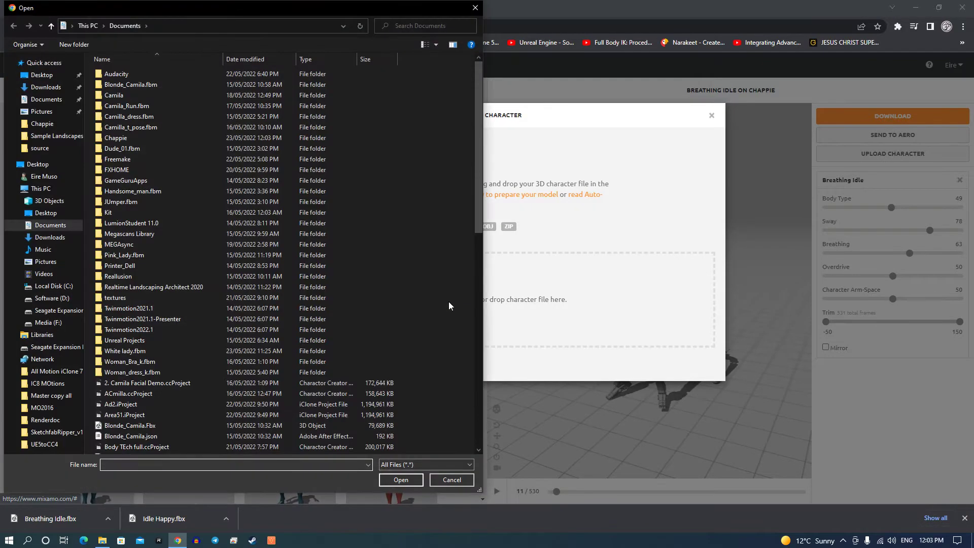
scroll(175, 362, "down", 6)
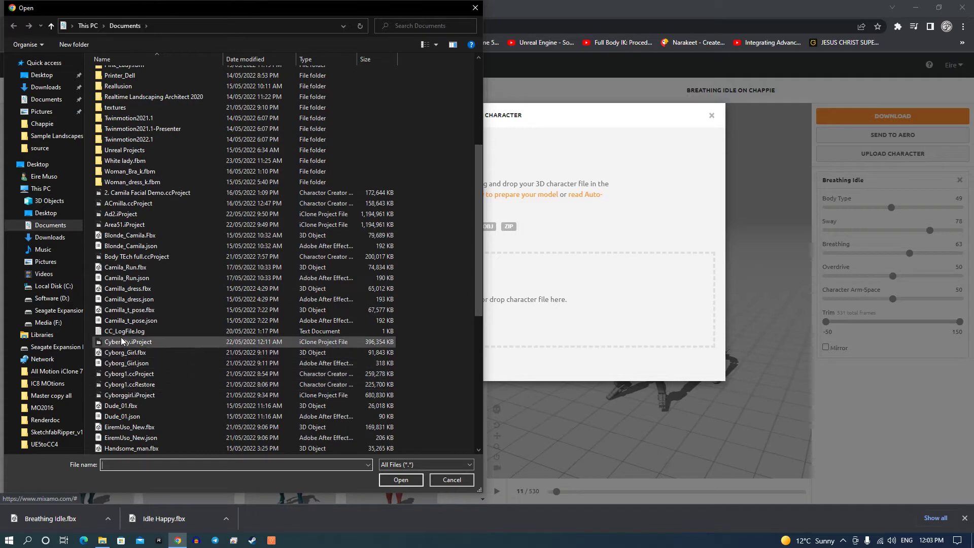
scroll(127, 361, "down", 1)
scroll(142, 330, "up", 7)
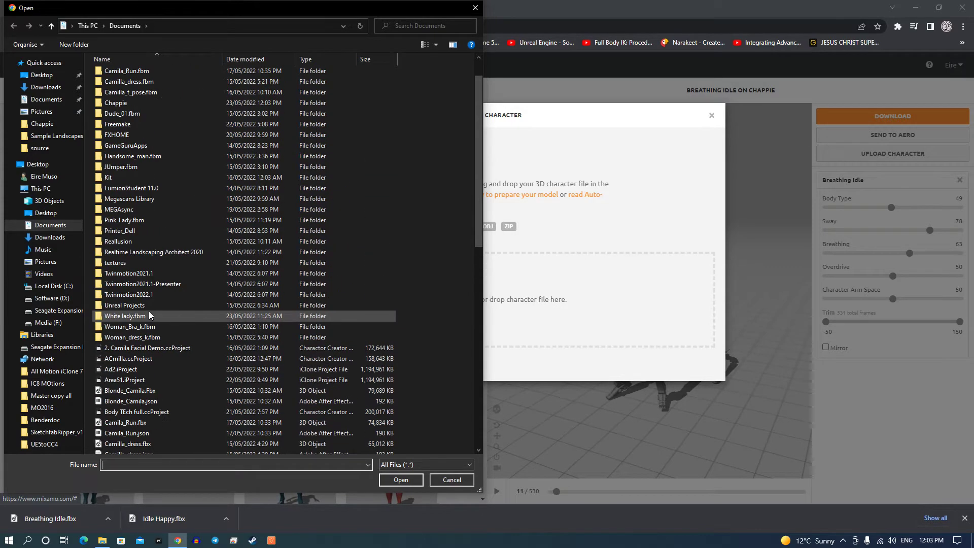
double_click(109, 138)
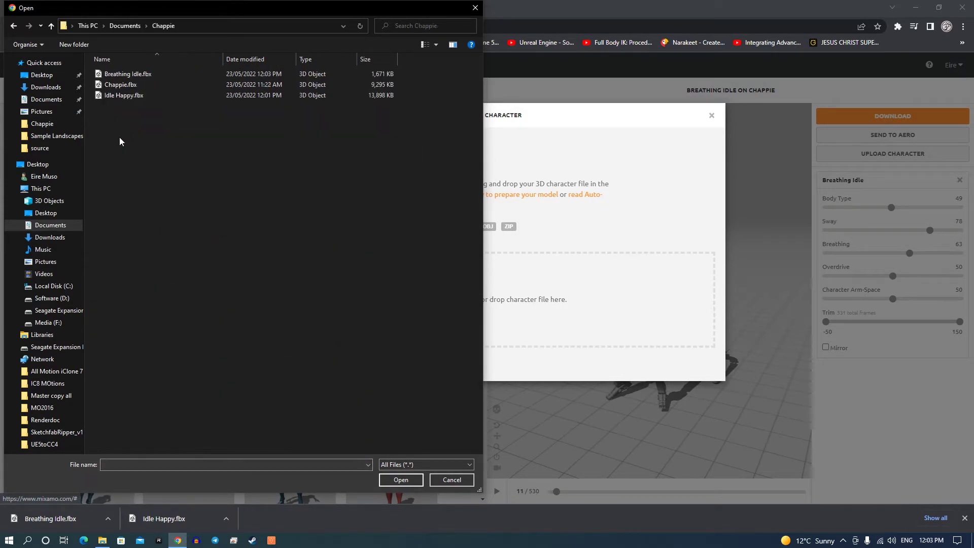
double_click(120, 84)
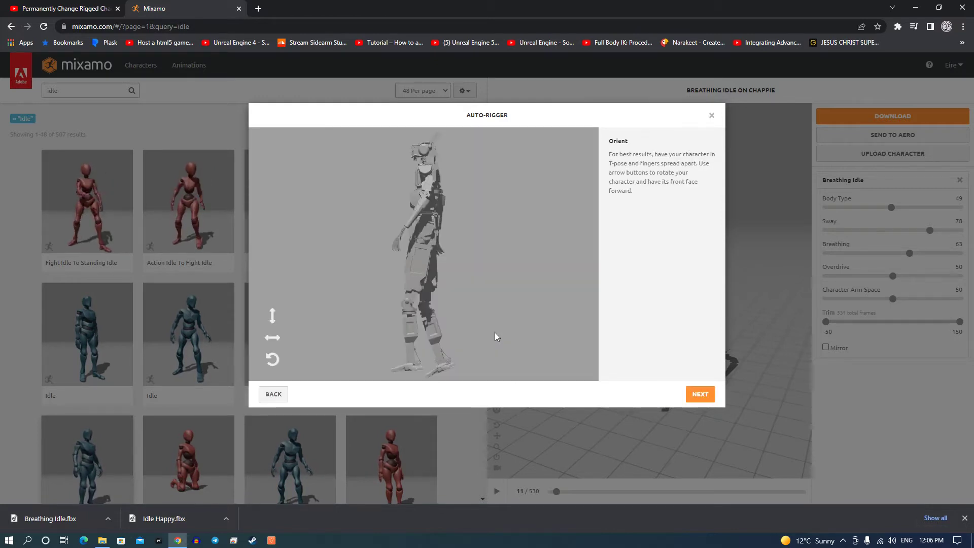
Step: Rotate the robot to face front, advance to marker placement, and turn off Use Symmetry
left_click(272, 337)
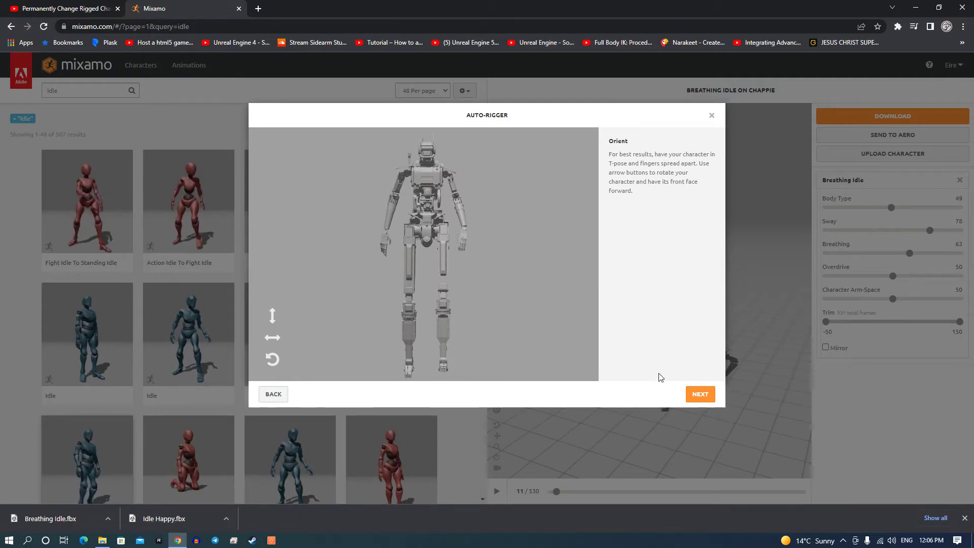
left_click(700, 395)
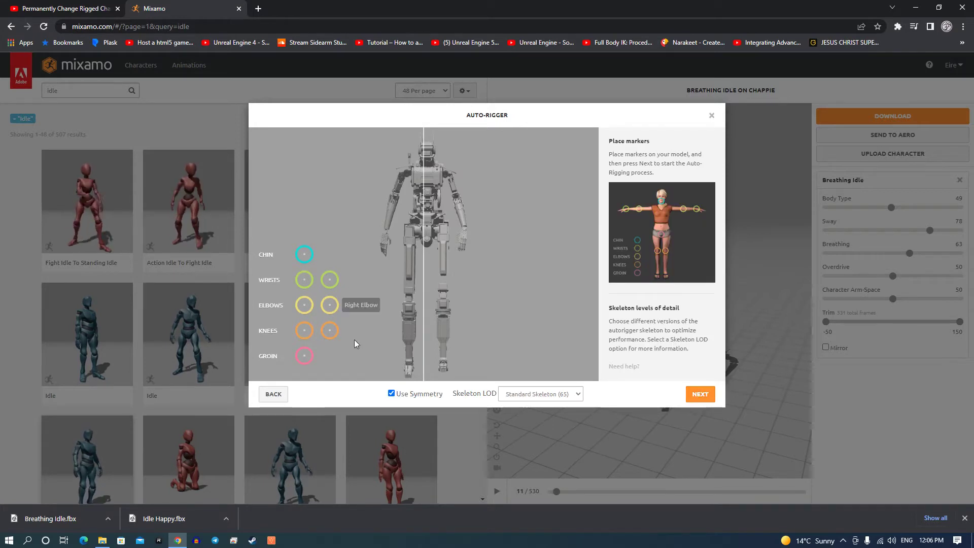
left_click(392, 395)
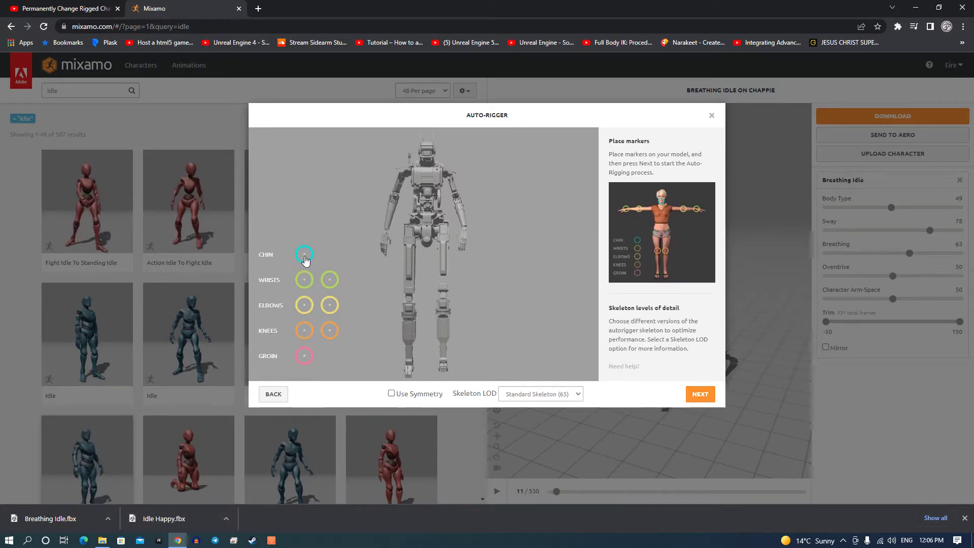
Step: Place the chin, both wrist, elbow and knee markers, and the groin marker, then start auto-rigging
mouse_move(304, 255)
left_mouse_down()
mouse_move(347, 240)
mouse_move(430, 173)
mouse_move(428, 162)
left_mouse_up()
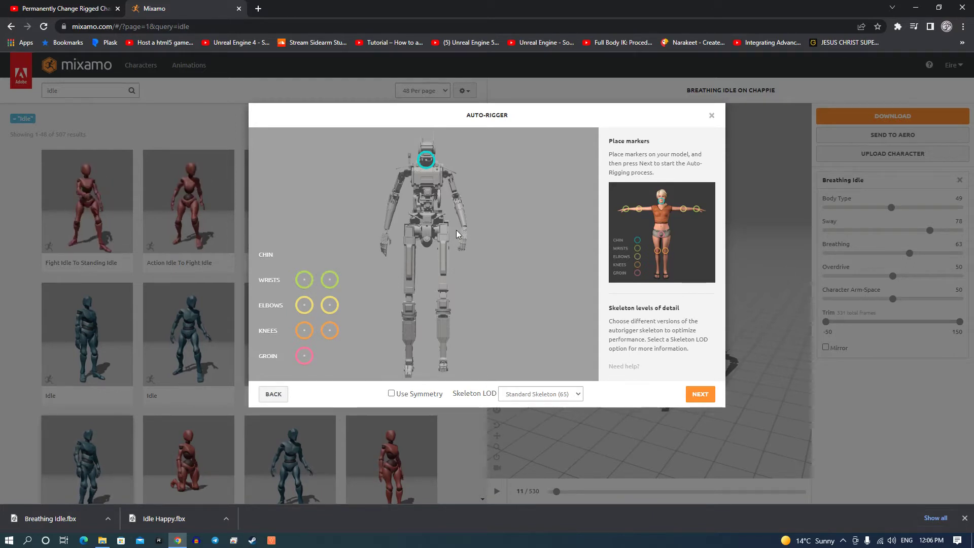
mouse_move(304, 279)
left_mouse_down()
mouse_move(330, 252)
mouse_move(443, 228)
mouse_move(464, 233)
left_mouse_up()
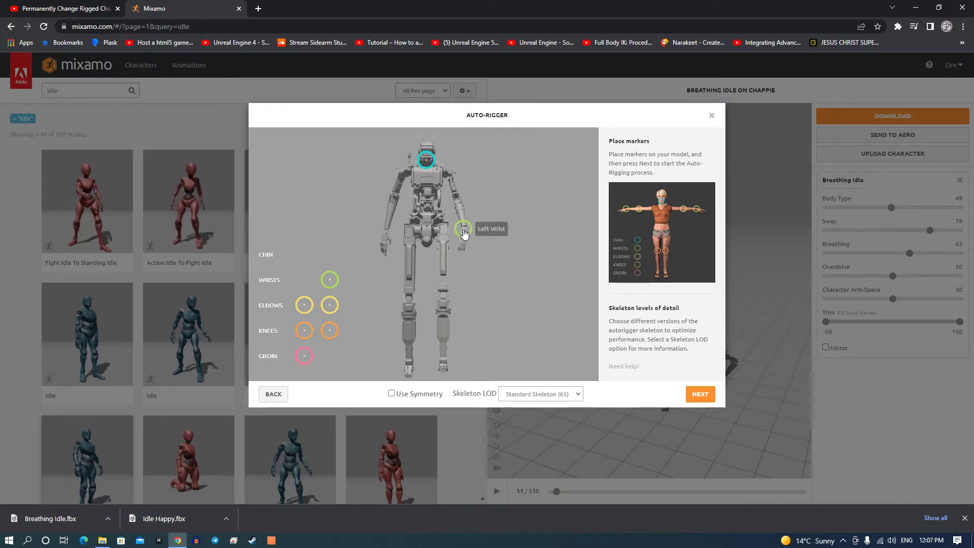
left_click_drag(329, 280, 386, 237)
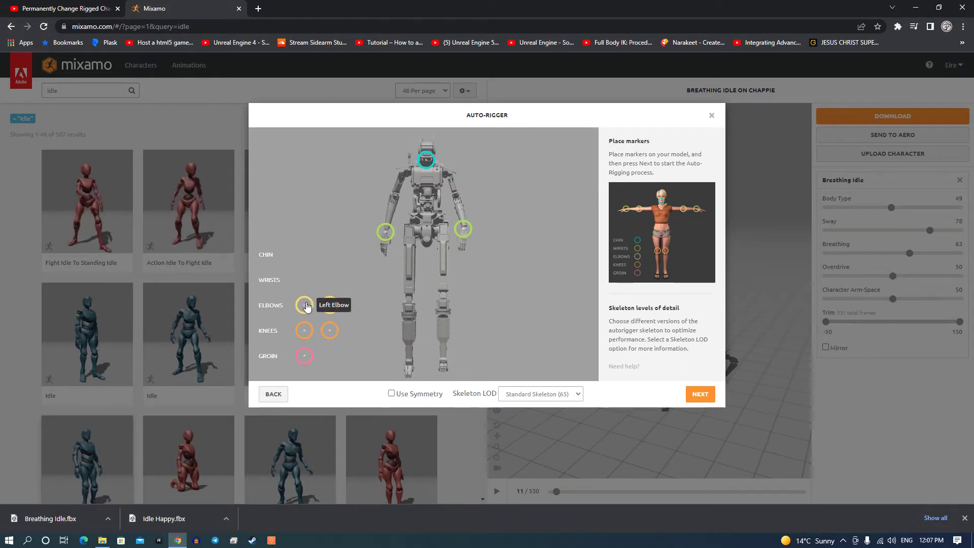
mouse_move(304, 304)
left_mouse_down()
mouse_move(362, 285)
mouse_move(450, 223)
mouse_move(458, 201)
left_mouse_up()
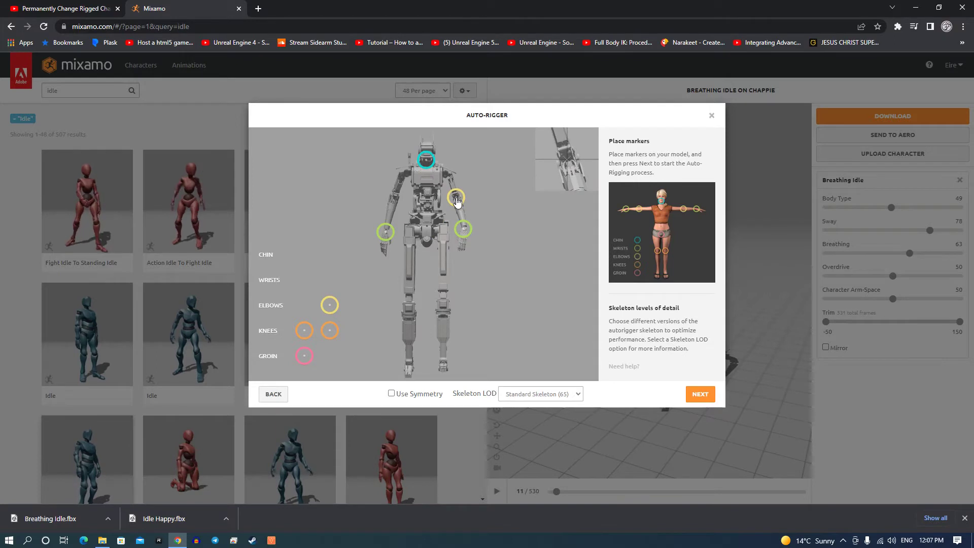
left_click_drag(457, 201, 457, 200)
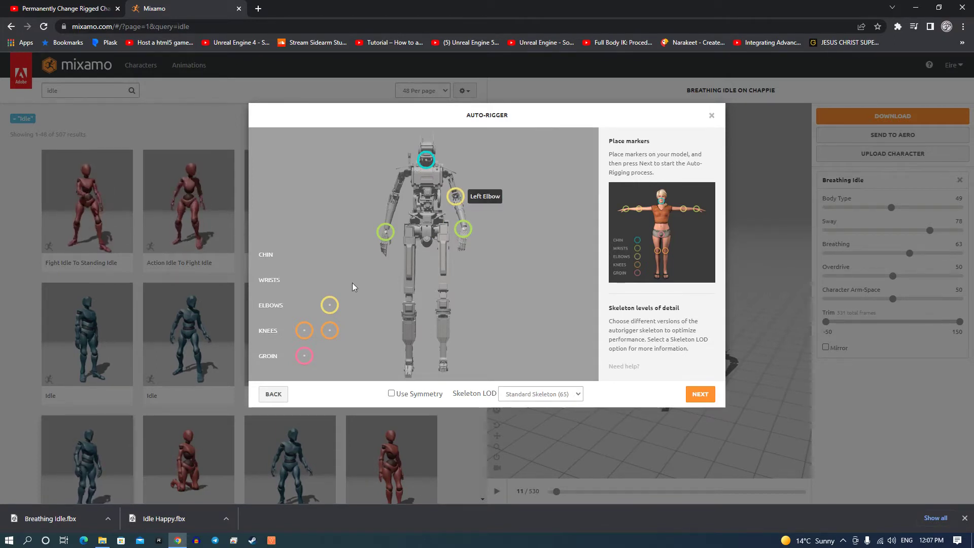
left_click_drag(330, 306, 397, 202)
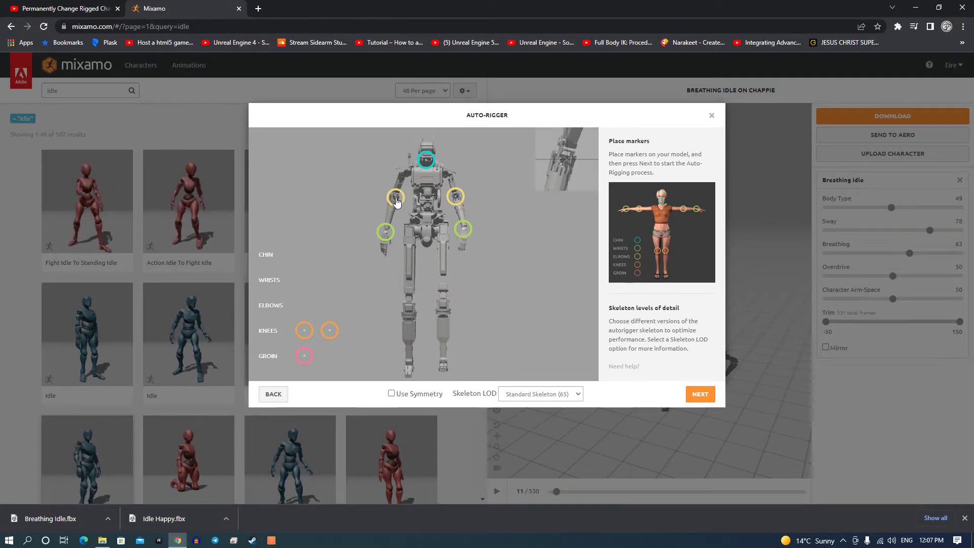
left_click_drag(397, 202, 397, 201)
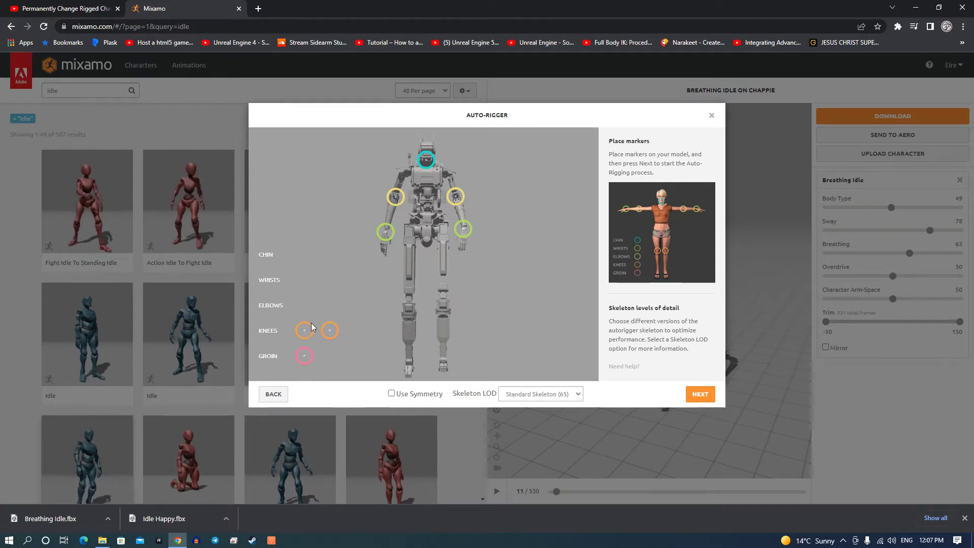
mouse_move(304, 330)
left_mouse_down()
mouse_move(406, 305)
mouse_move(444, 307)
left_mouse_up()
left_click_drag(329, 330, 409, 312)
mouse_move(304, 355)
left_mouse_down()
mouse_move(427, 251)
mouse_move(427, 235)
left_mouse_up()
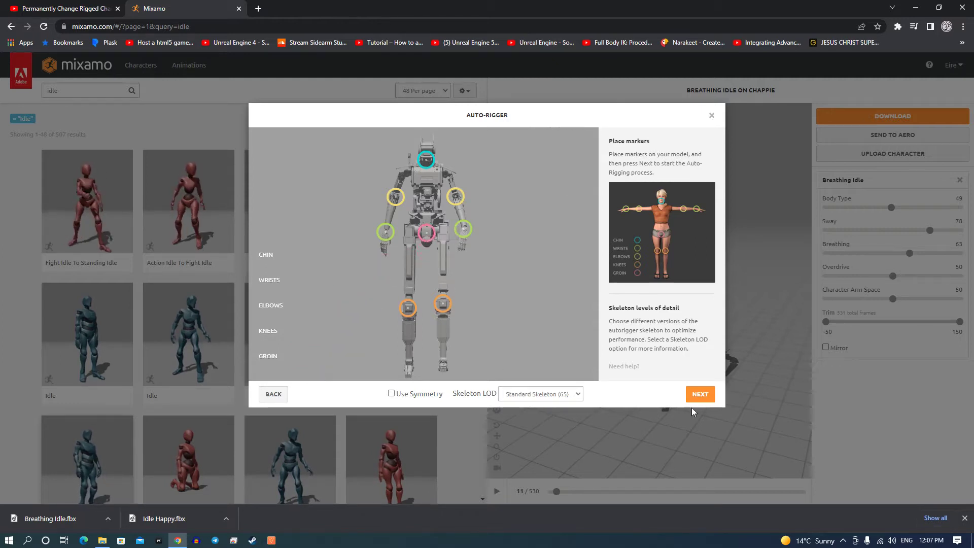
left_click(702, 394)
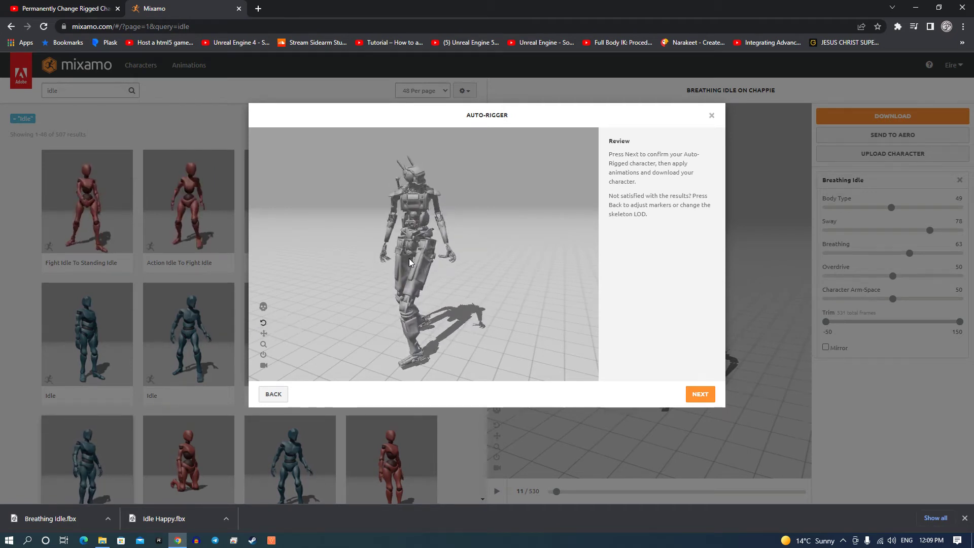
Step: Confirm the auto-rigged Chappie and let it replace the previous character
left_click(702, 395)
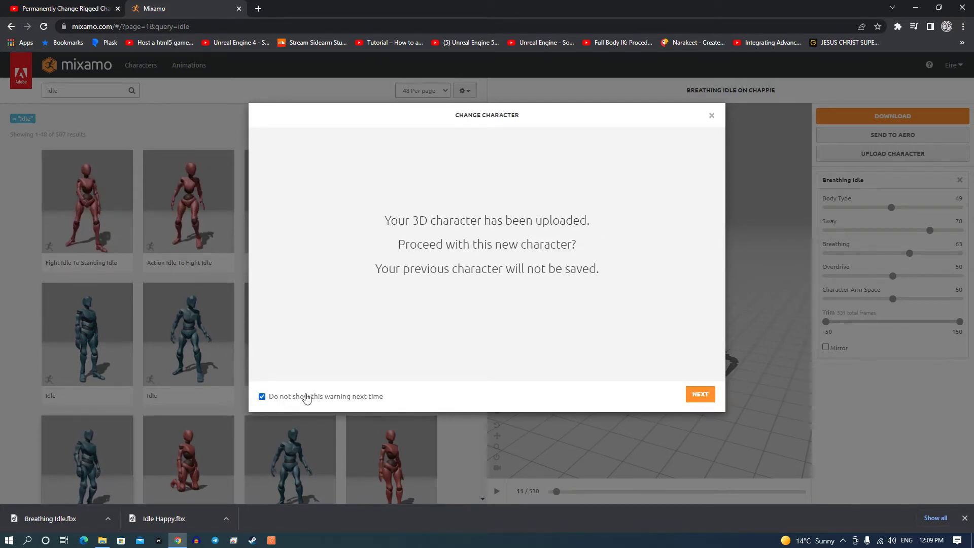
left_click(699, 395)
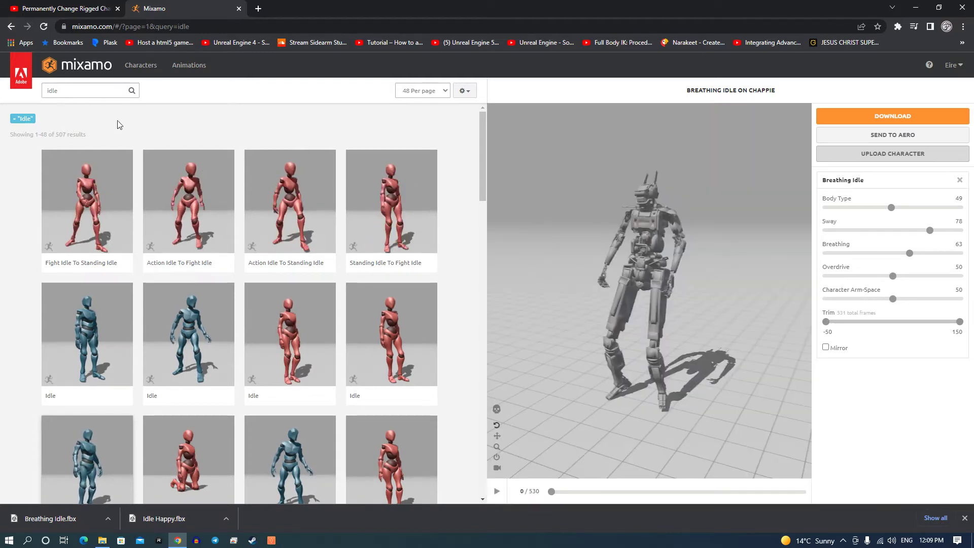
Step: Search 't pose' and apply the T-Pose animation to Chappie
left_click(81, 96)
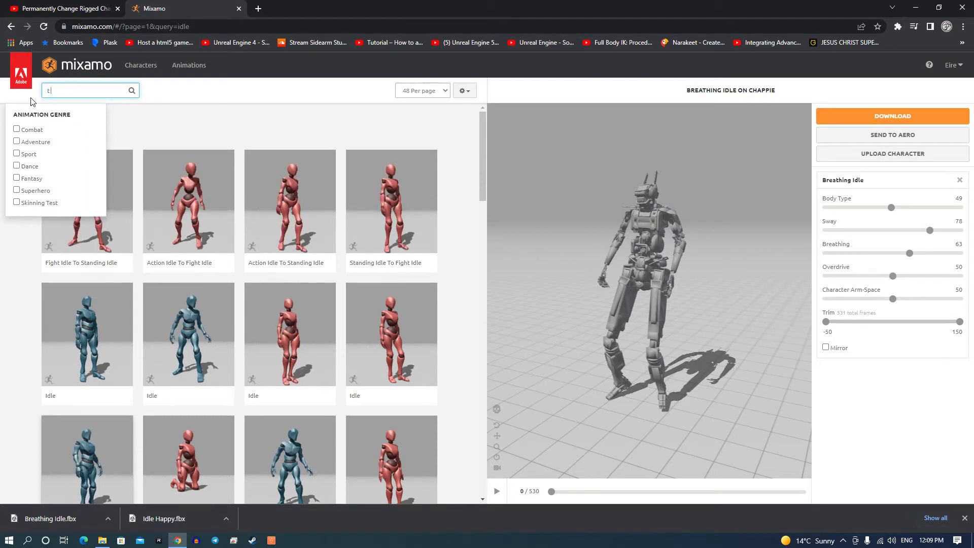
type("t pose")
key("Return")
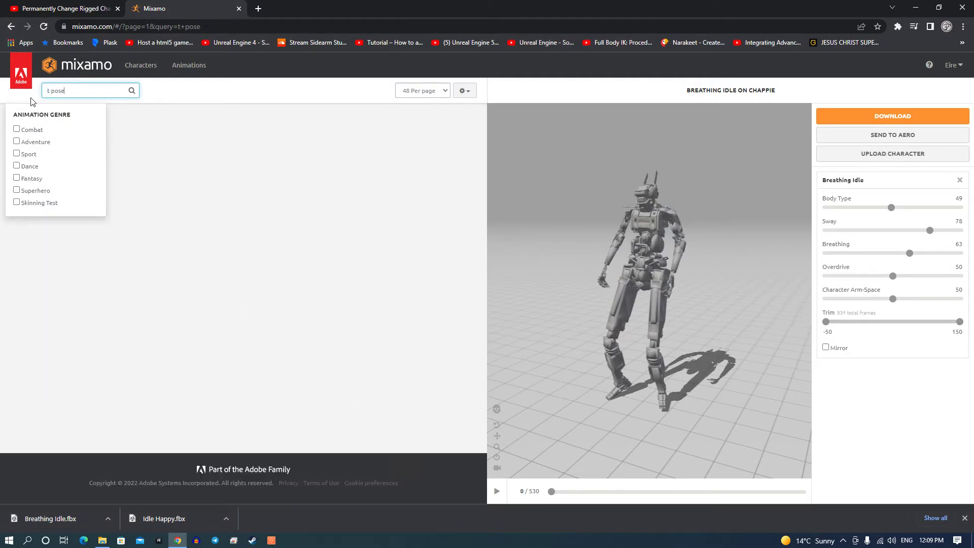
left_click(195, 95)
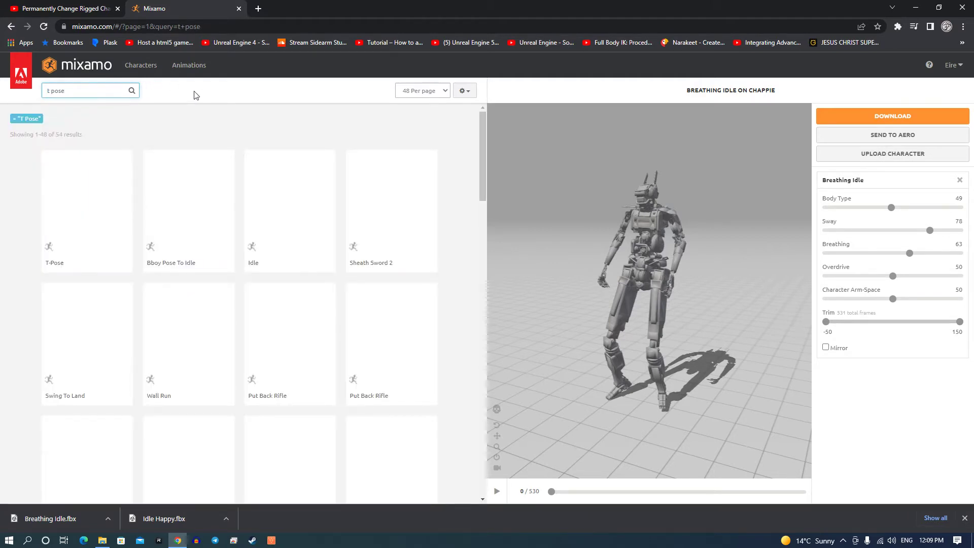
left_click(90, 208)
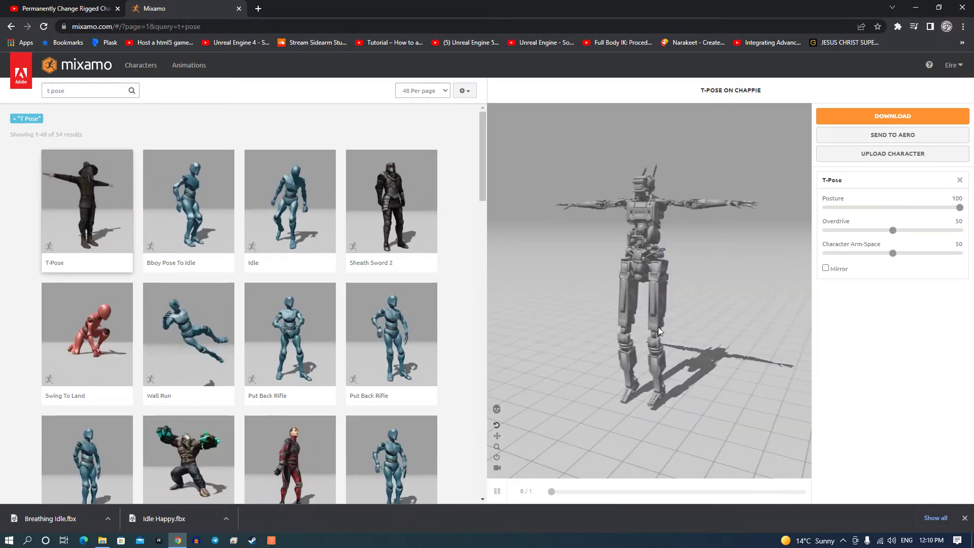
Step: Download T-Pose.fbx with skin and save it into the Chappie folder
left_click(896, 118)
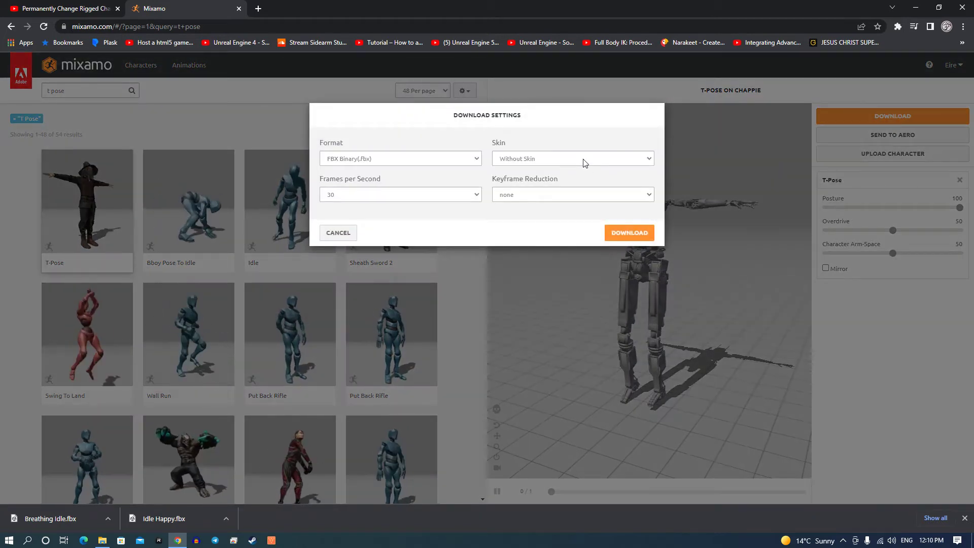
left_click(542, 159)
left_click(540, 172)
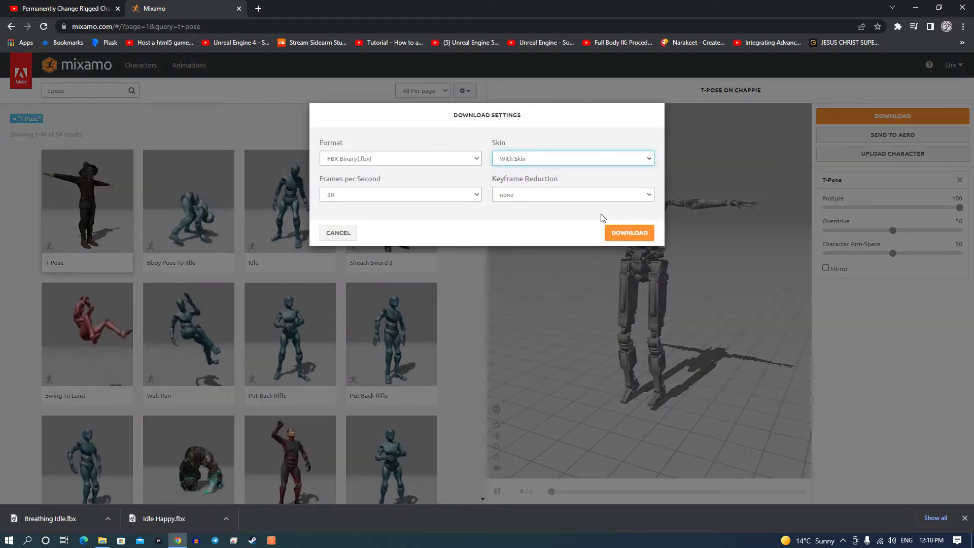
left_click(623, 235)
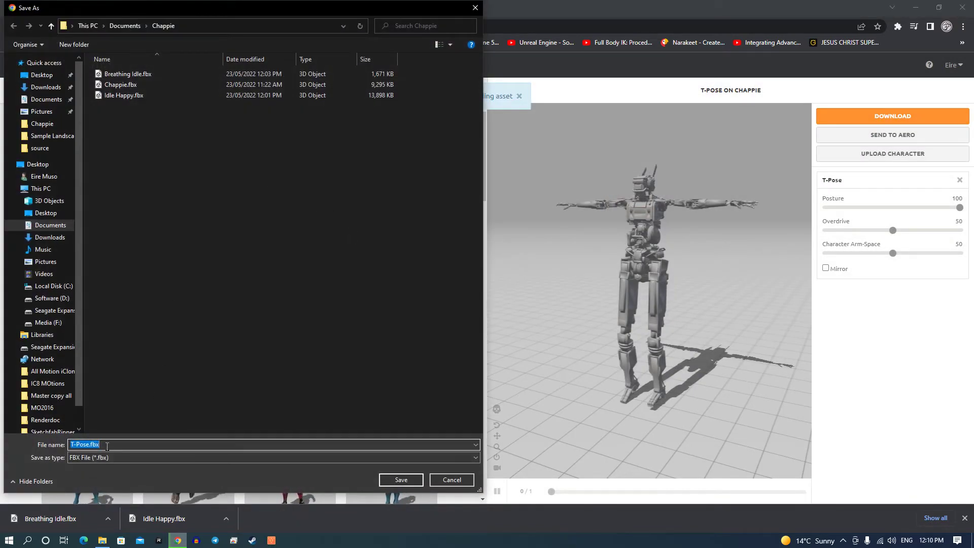
left_click(399, 479)
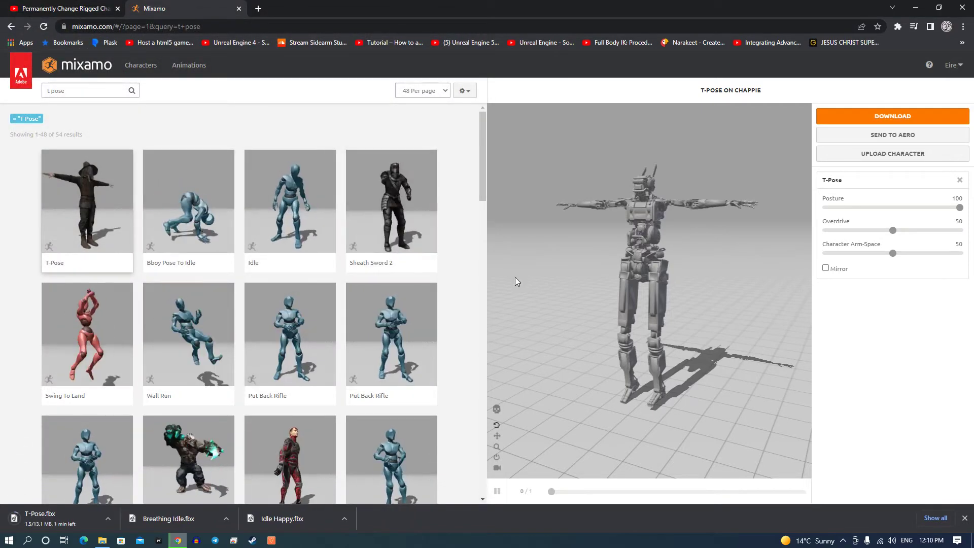
scroll(322, 330, "down", 3)
Step: Filter the Mixamo library to show only animations
scroll(270, 344, "up", 2)
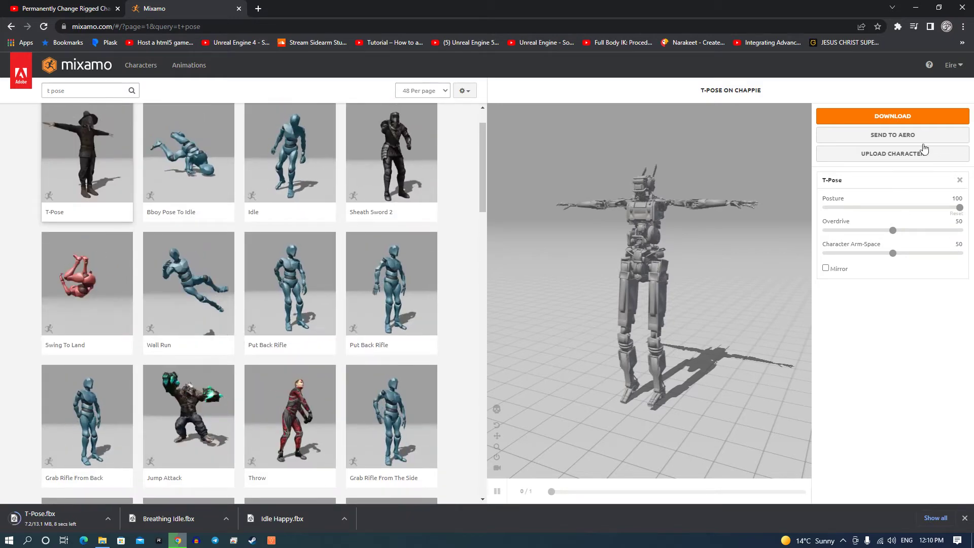
scroll(191, 249, "up", 1)
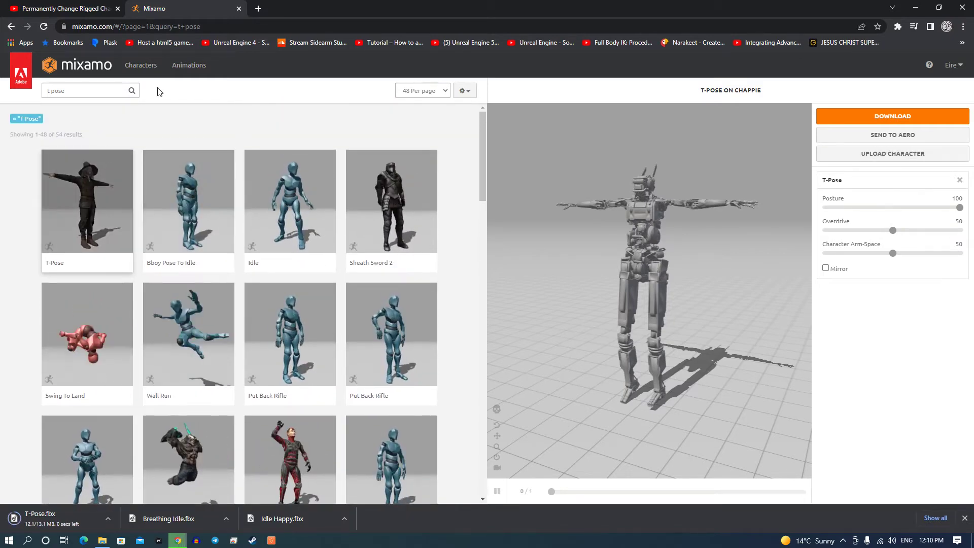
left_click(184, 74)
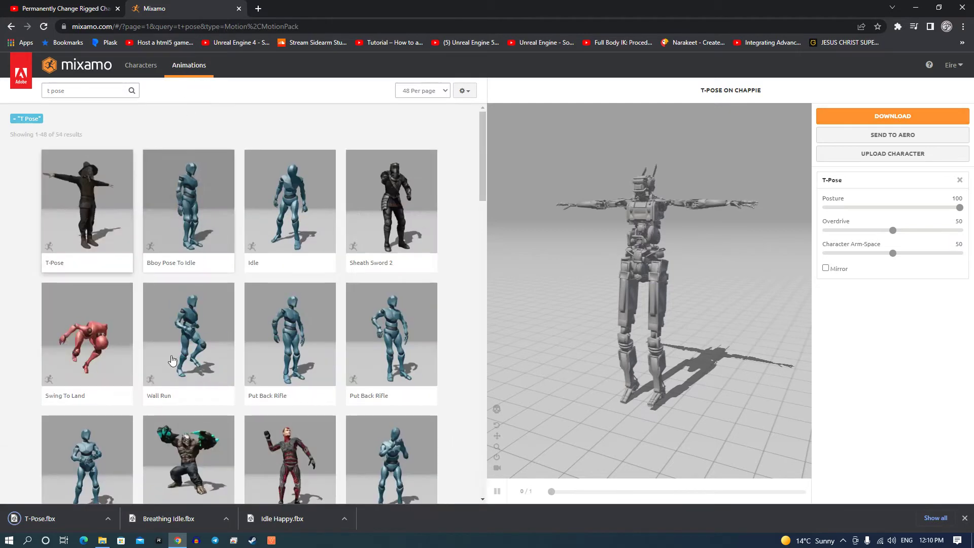
Step: Search 'talk' and browse its results, then search for 'robot' instead
left_click(93, 96)
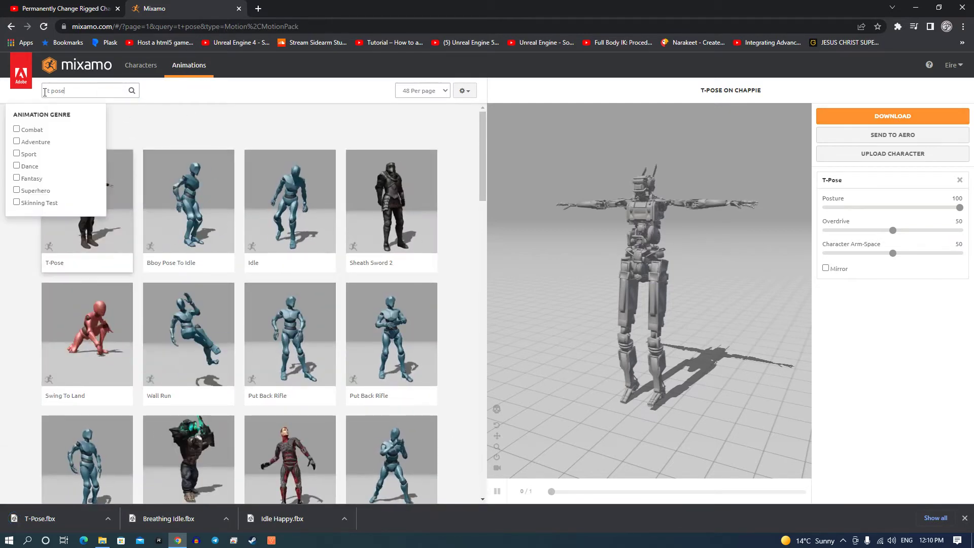
type("talk")
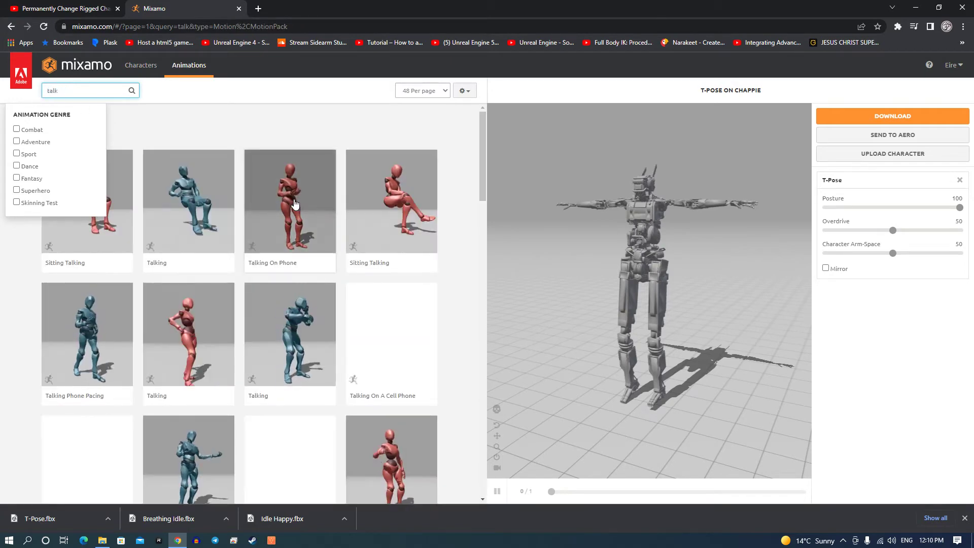
scroll(185, 299, "down", 2)
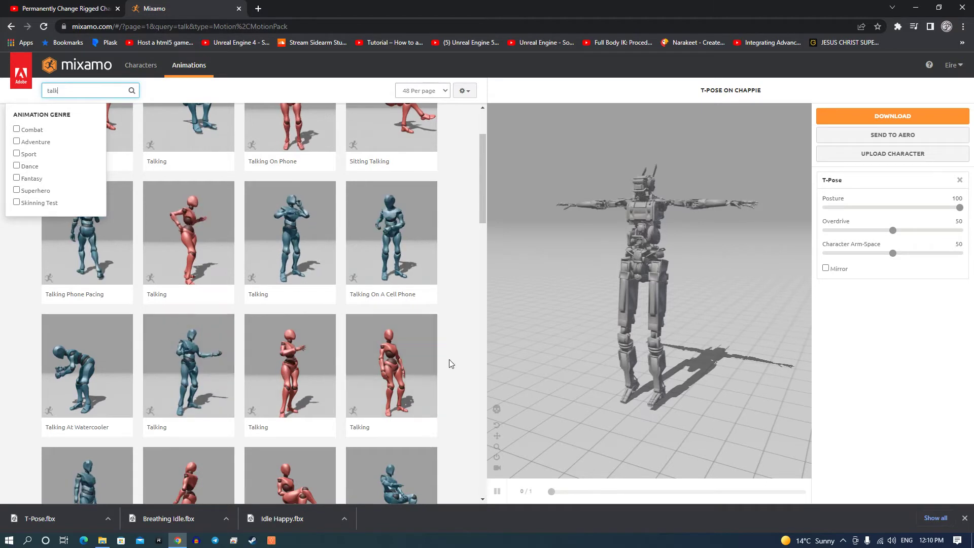
left_click(455, 243)
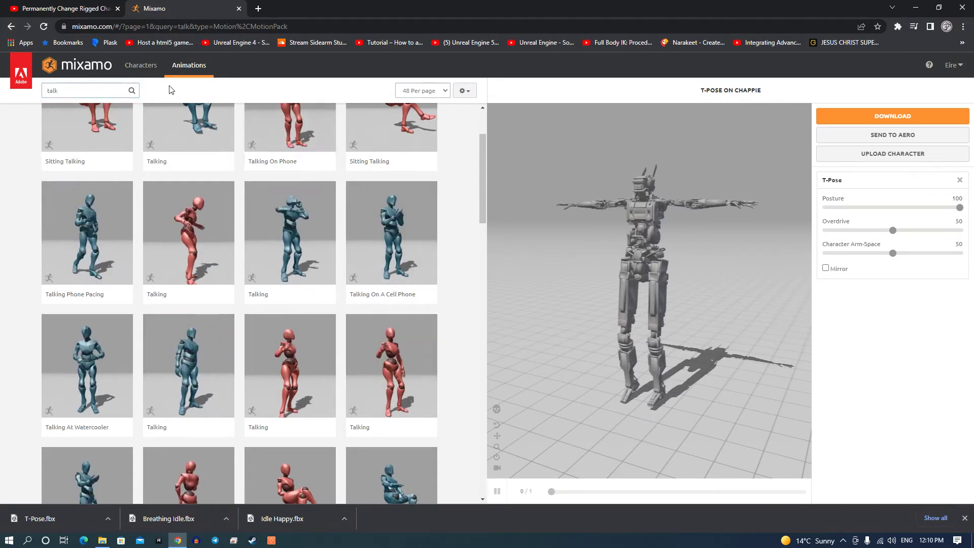
left_click(42, 90)
type("robot")
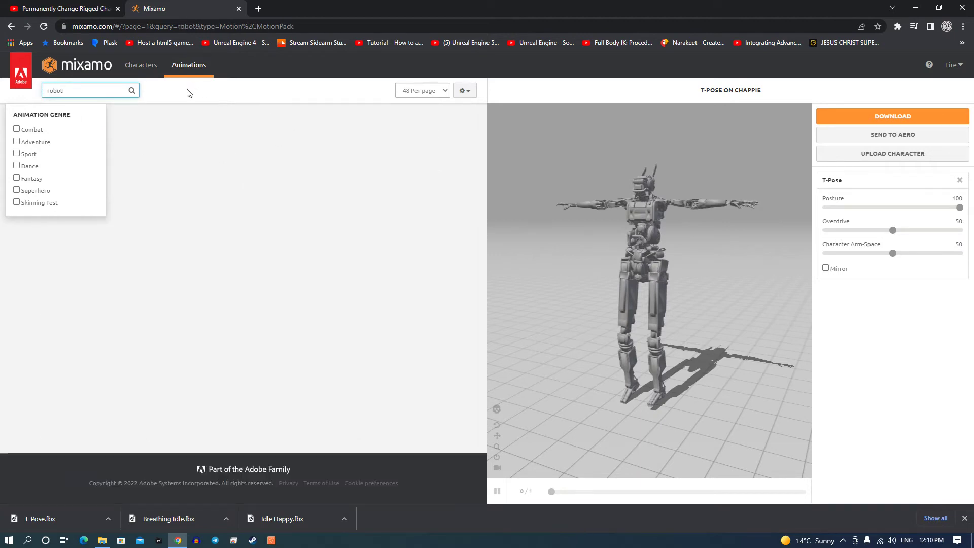
Step: Preview Robot Hip Hop Dance on Chappie with the full -50 to 150 trim range
left_click(168, 91)
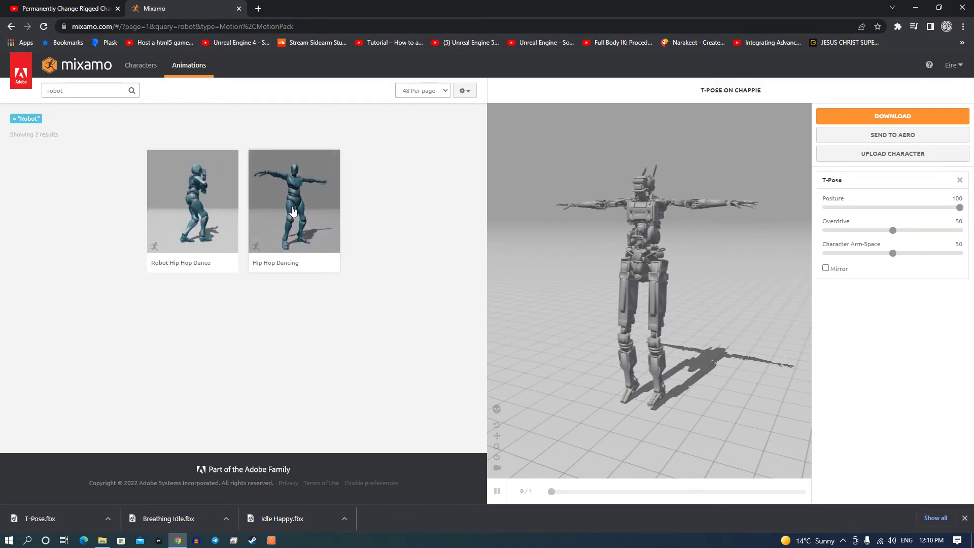
left_click(192, 207)
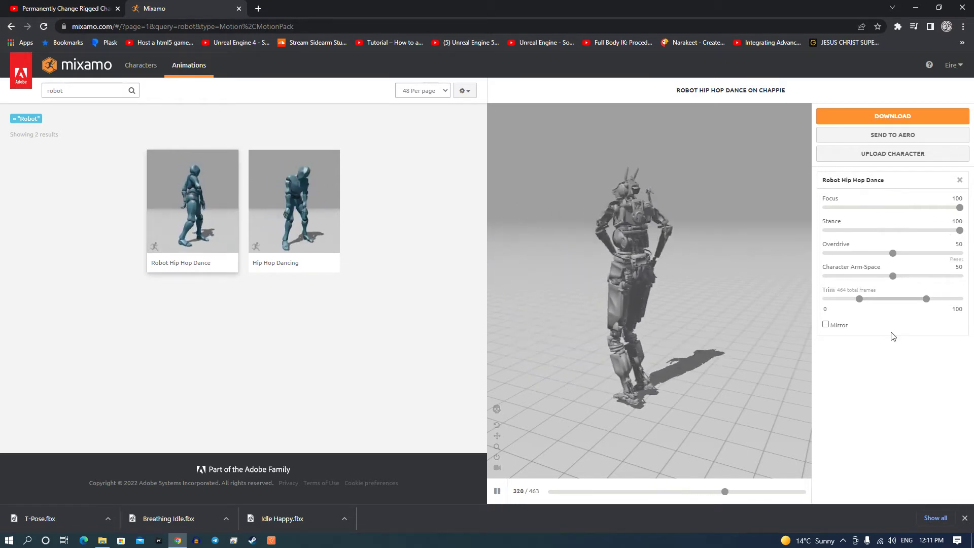
left_click(858, 300)
left_click(825, 300)
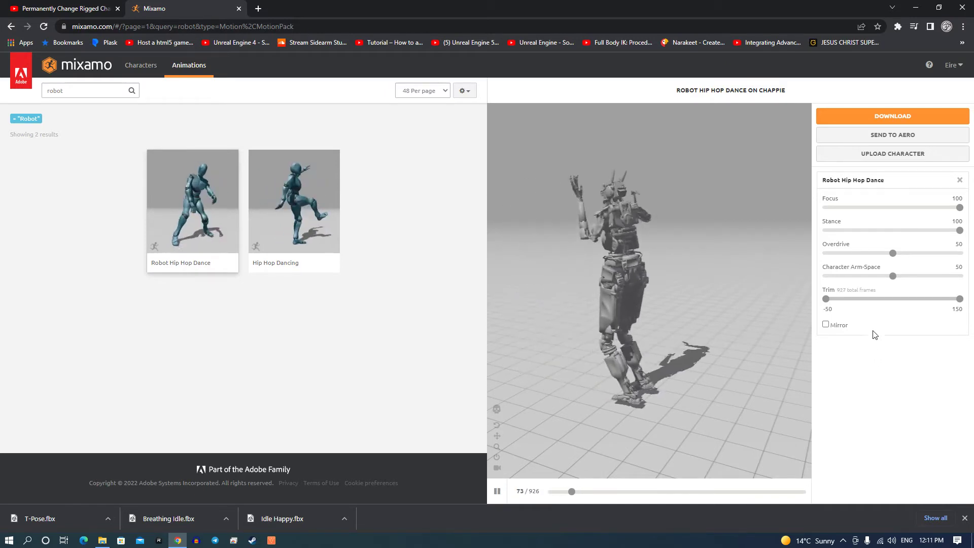
Step: Set Overdrive to 24, Focus to 66 and Character Arm-Space to 73
left_click_drag(891, 252, 880, 259)
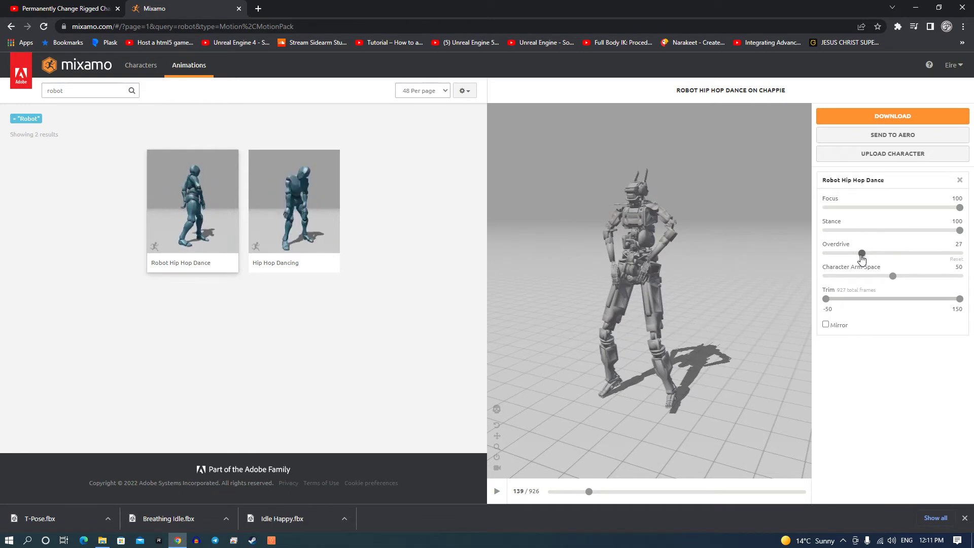
left_click_drag(859, 259, 857, 260)
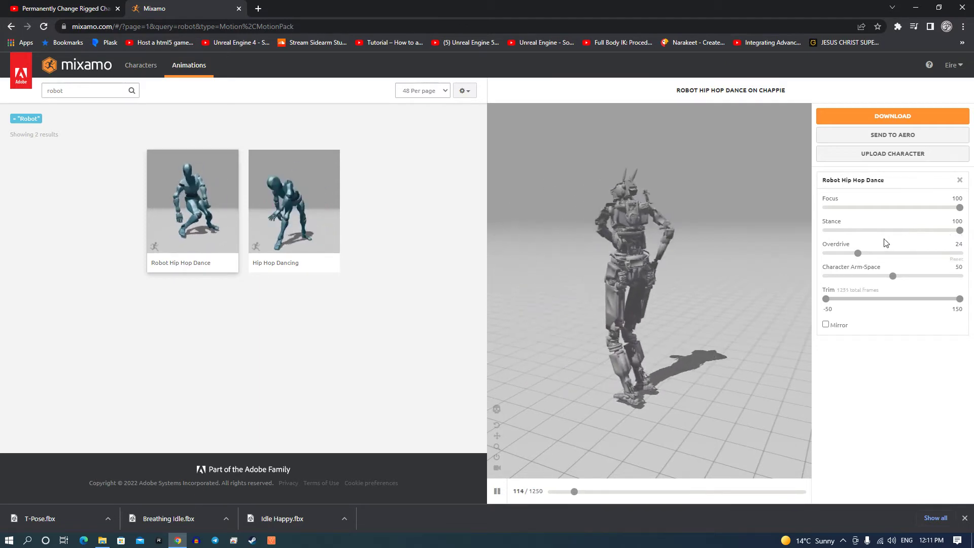
left_click_drag(959, 208, 942, 208)
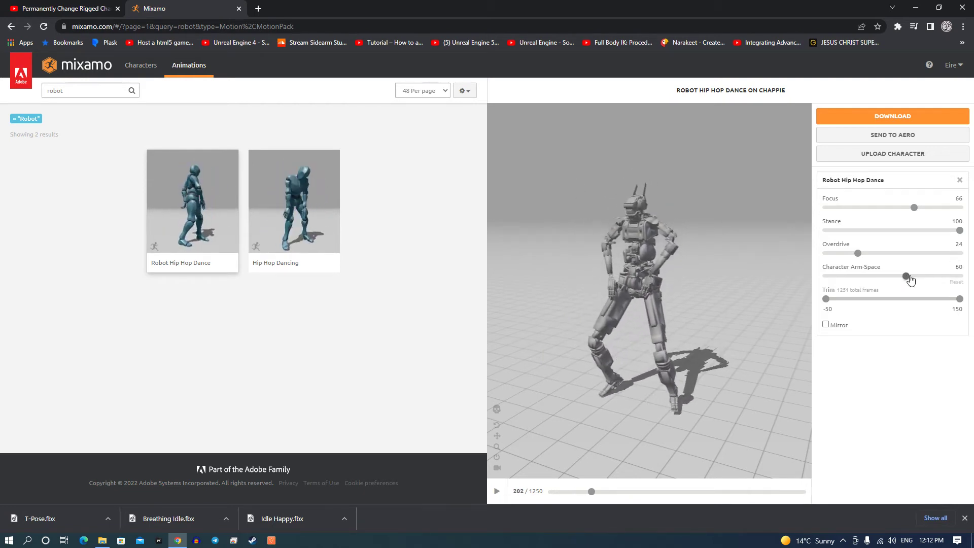
left_click_drag(925, 282, 925, 282)
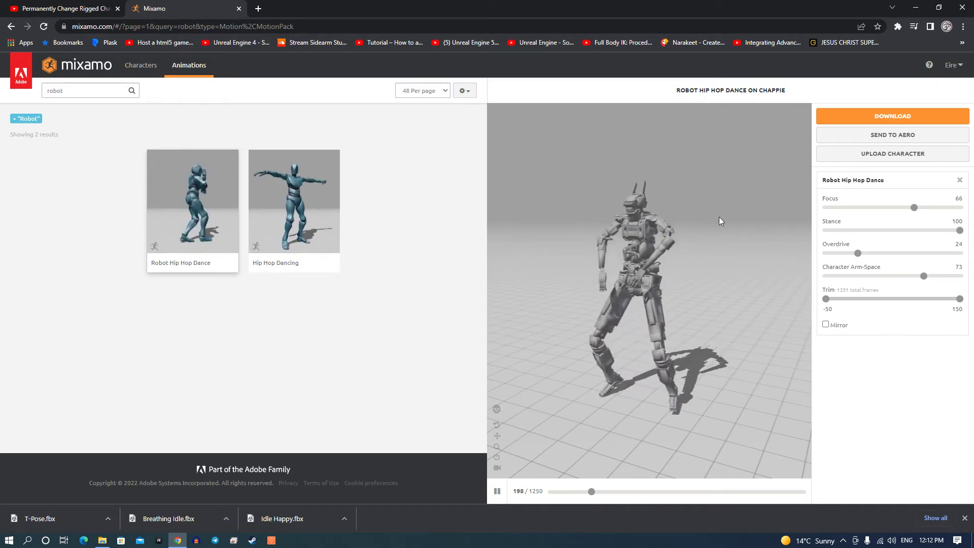
Step: Download Robot Hip Hop Dance as an FBX with Skin set to Without Skin
left_click(904, 115)
left_click(546, 162)
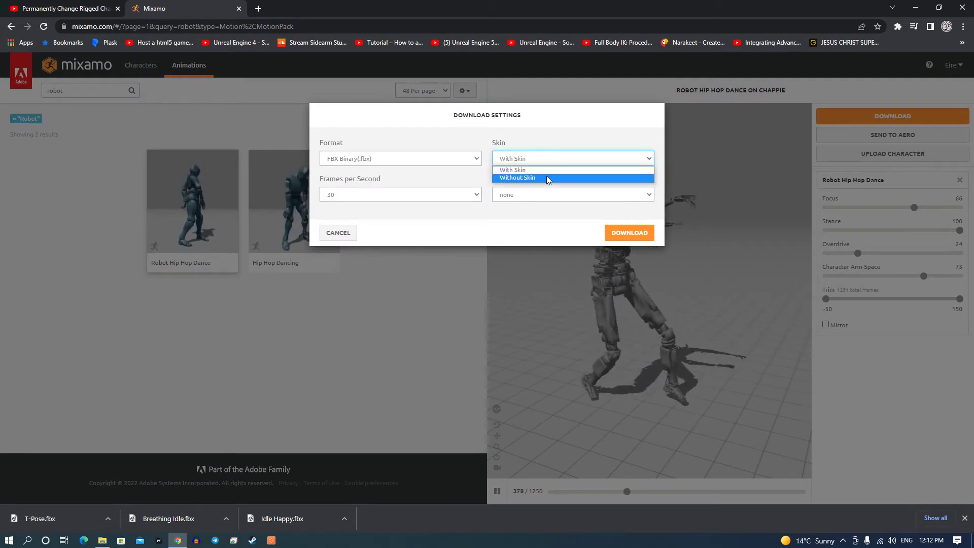
left_click(547, 177)
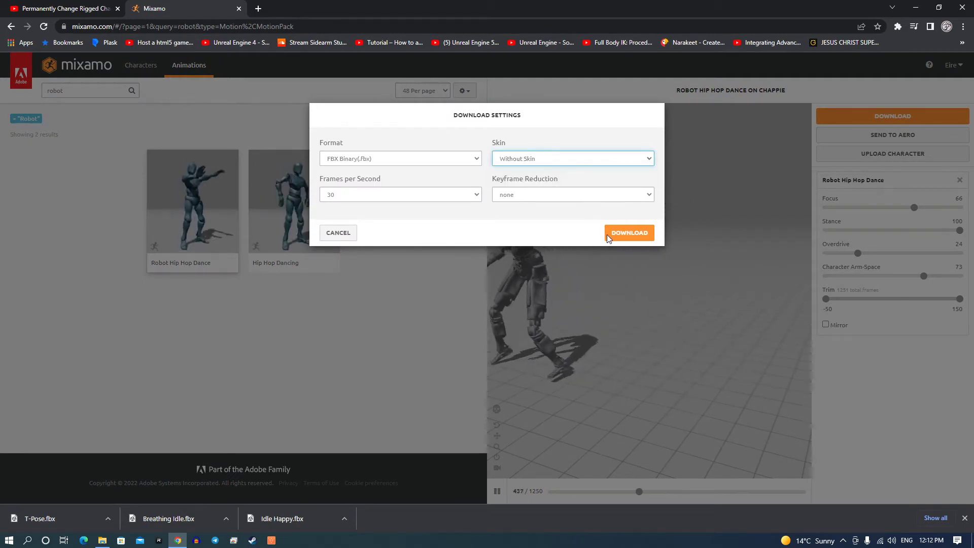
left_click(630, 233)
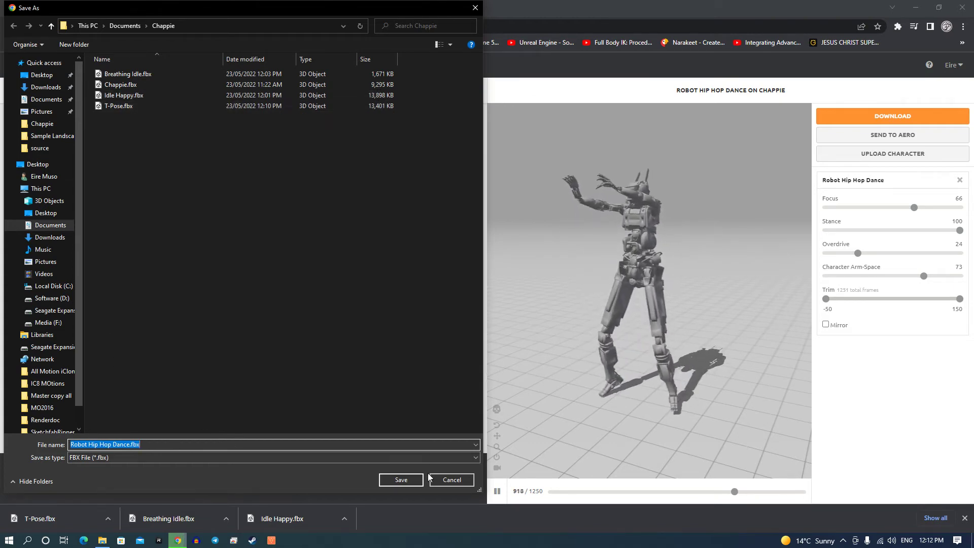
Step: Save Robot Hip Hop Dance.fbx under its default name in Documents\Chappie
left_click(400, 479)
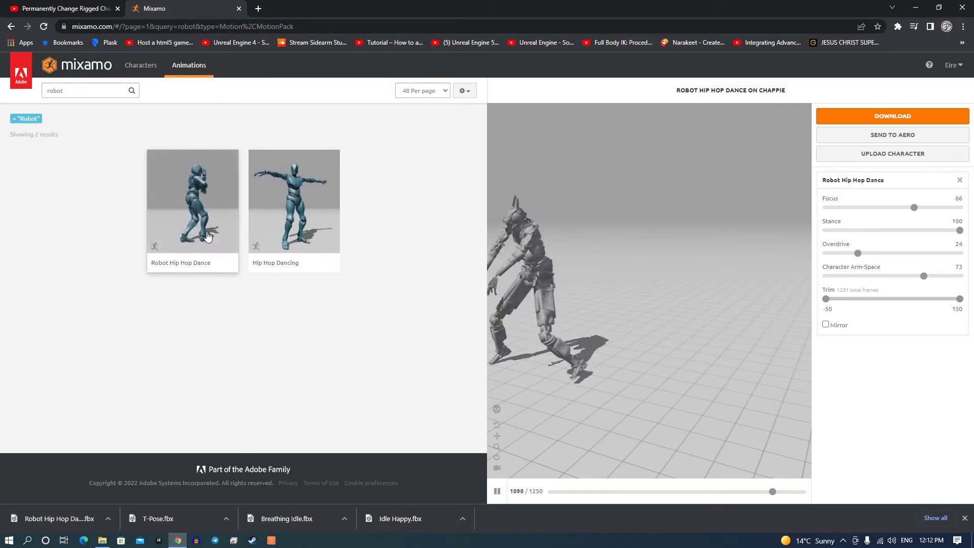
left_click(53, 90)
key("ctrl+a")
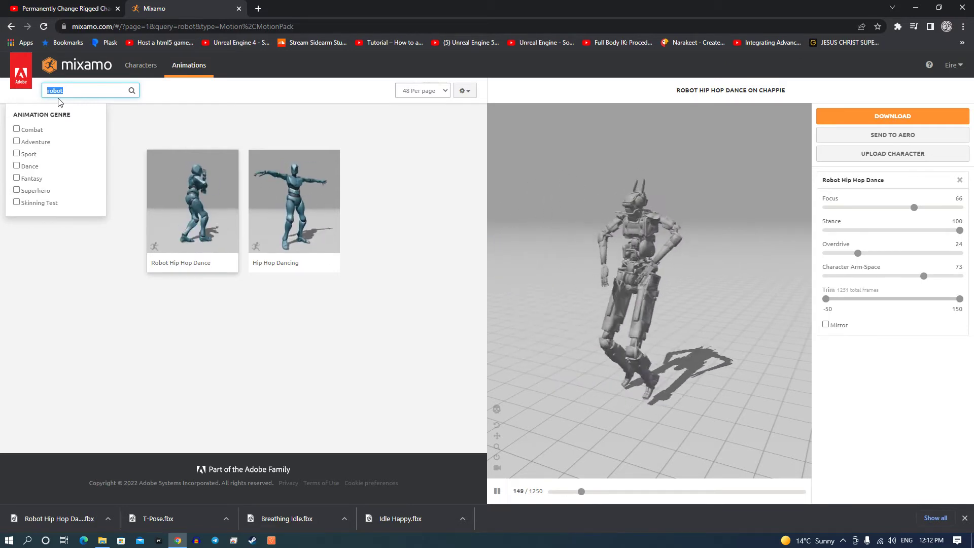
type("idle")
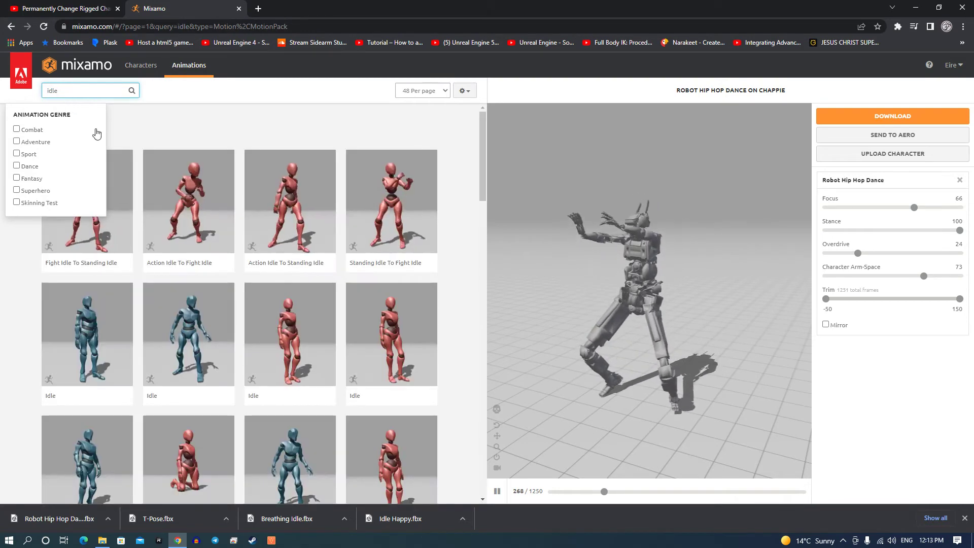
Step: Preview the second Idle animation and then Neutral Idle on Chappie
scroll(178, 198, "down", 3)
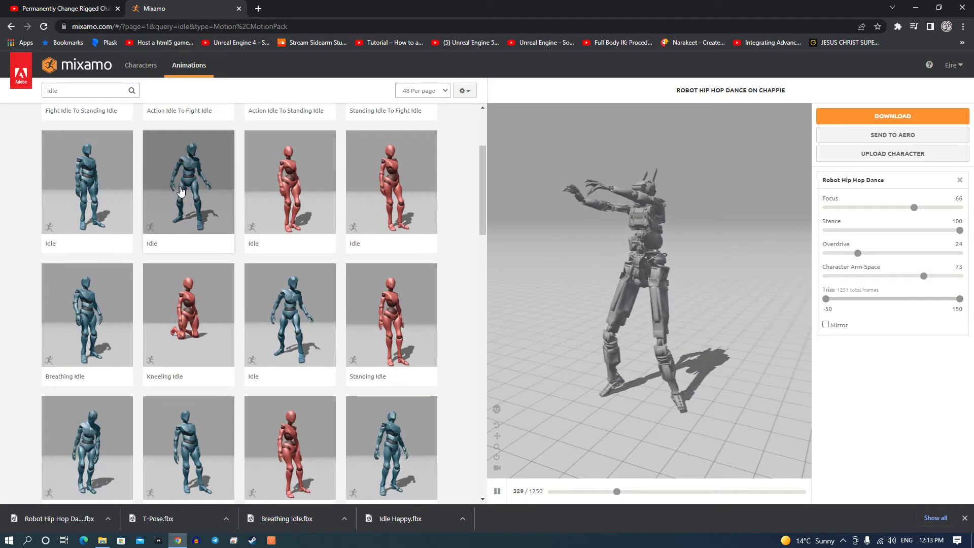
left_click(179, 180)
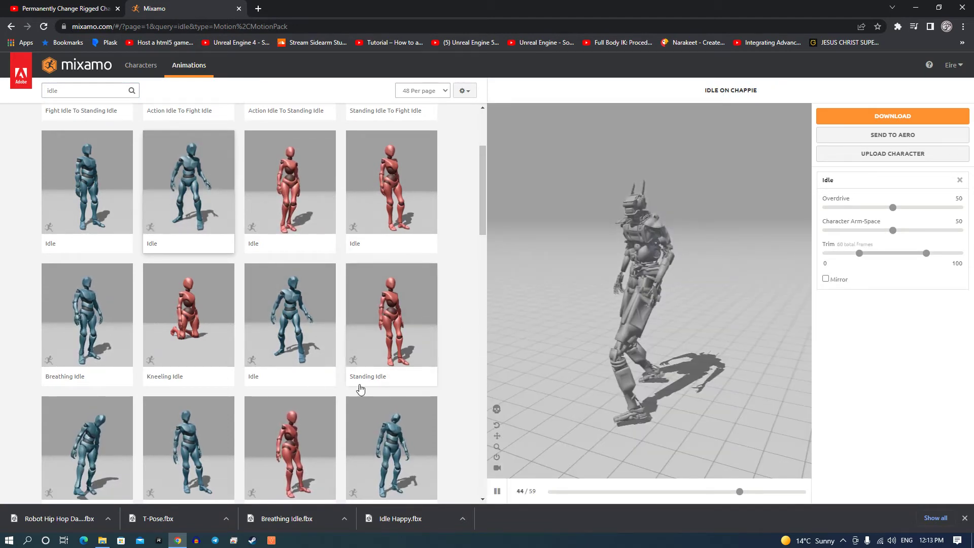
scroll(378, 388, "down", 3)
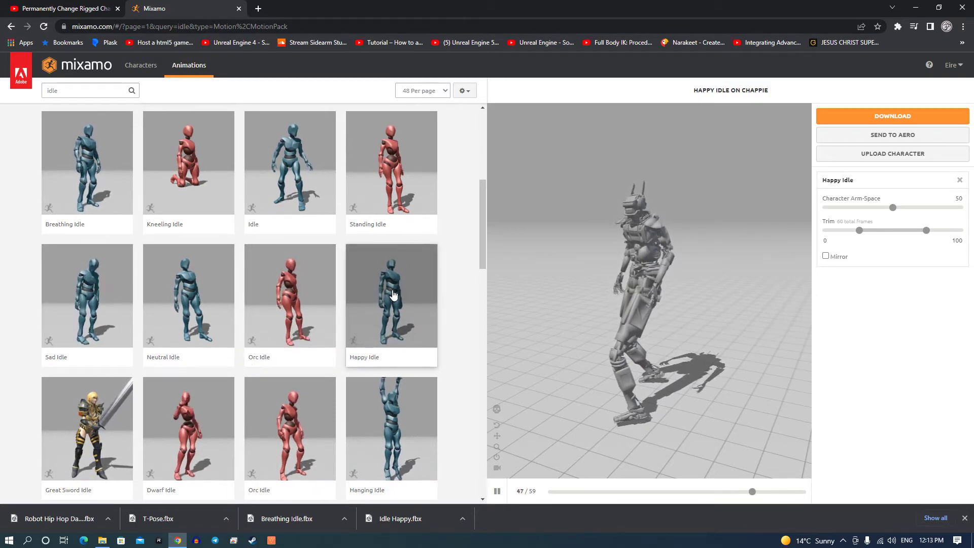
left_click(208, 311)
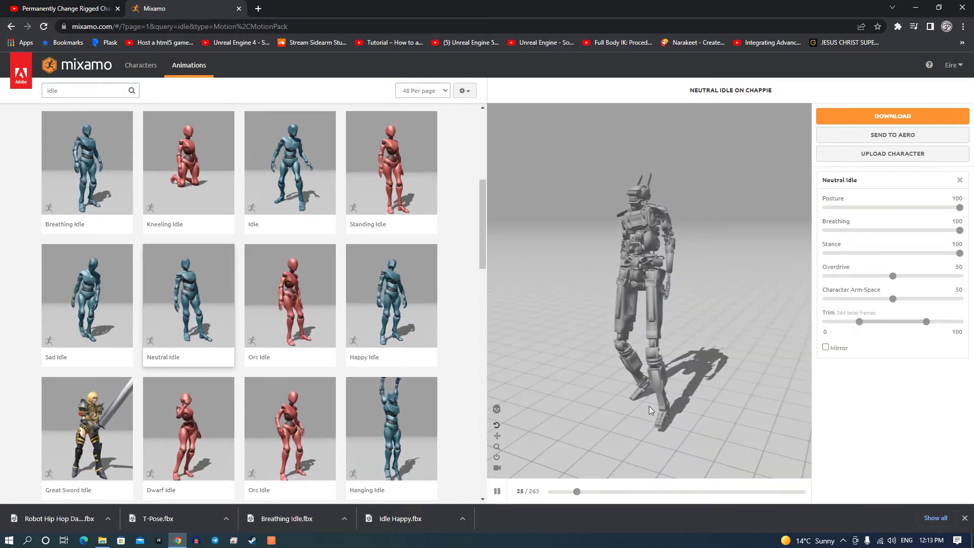
Step: Browse further through the idle results and preview Sad Idle on Chappie
scroll(201, 374, "down", 4)
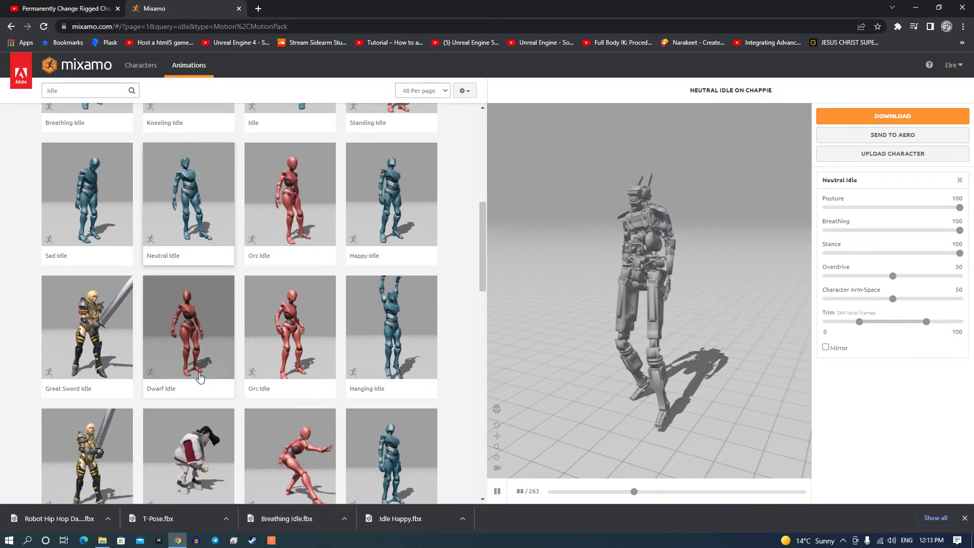
scroll(314, 355, "down", 3)
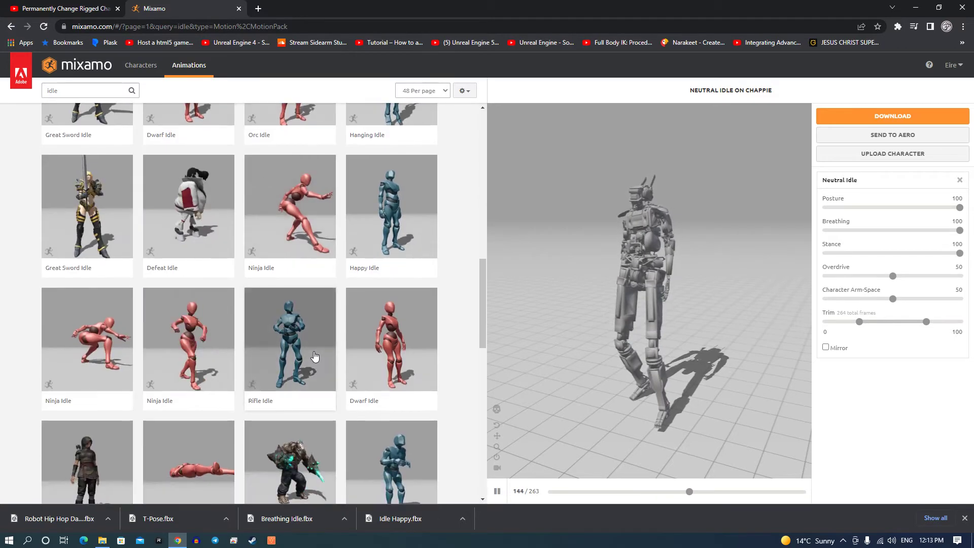
scroll(255, 360, "down", 2)
scroll(255, 360, "down", 2)
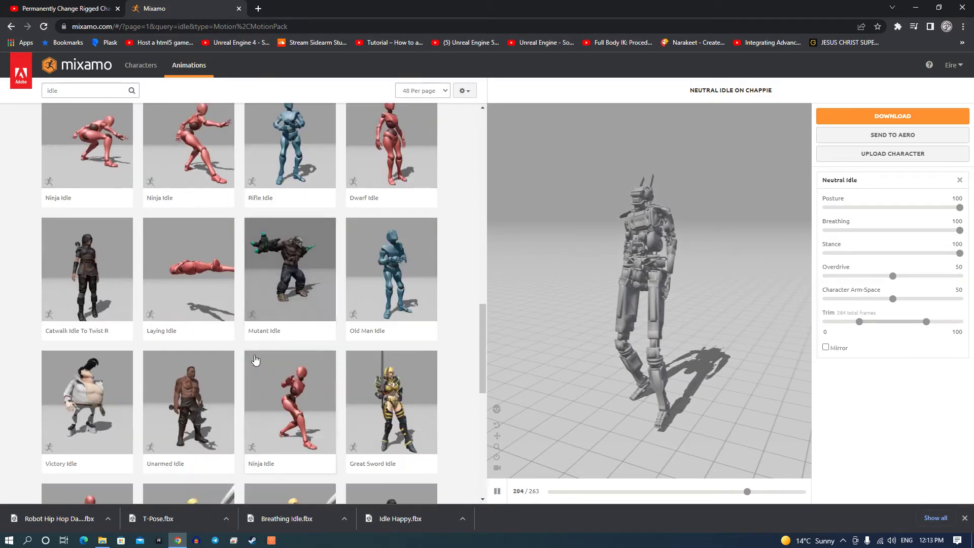
scroll(395, 272, "down", 6)
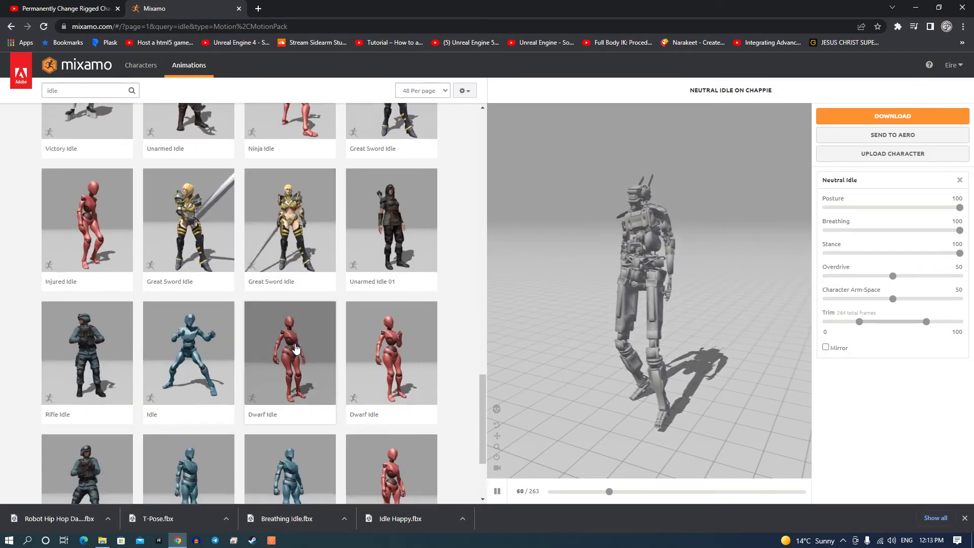
scroll(297, 349, "down", 2)
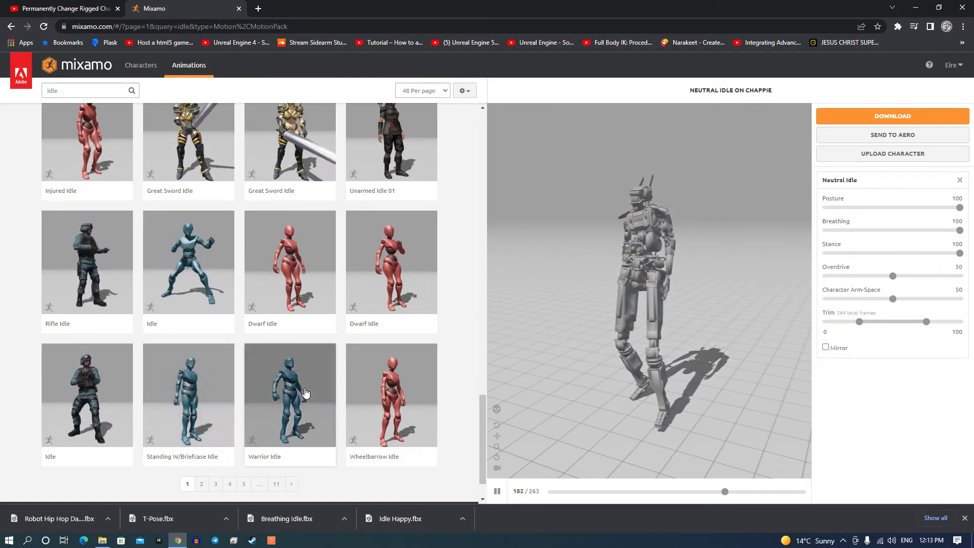
scroll(232, 364, "up", 1)
scroll(96, 287, "up", 2)
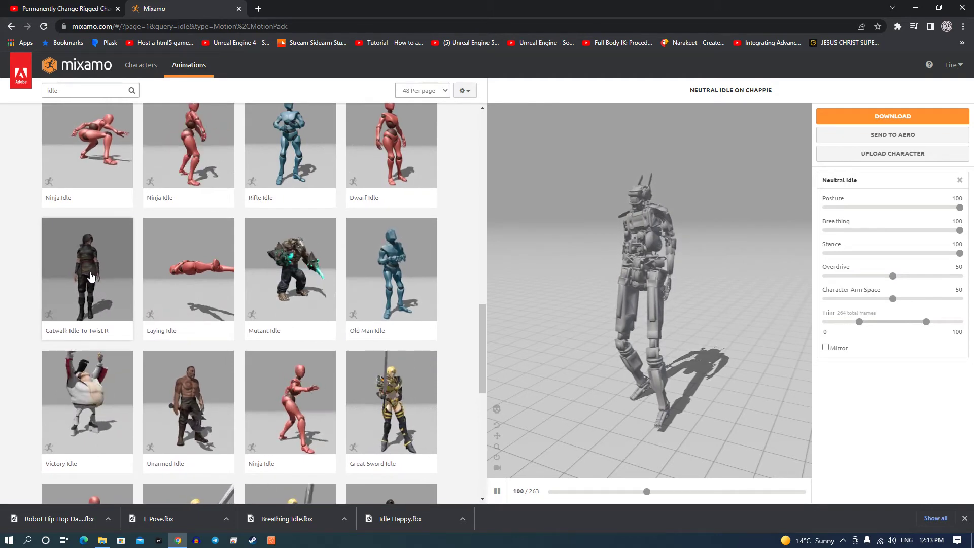
scroll(90, 276, "up", 3)
scroll(111, 197, "up", 2)
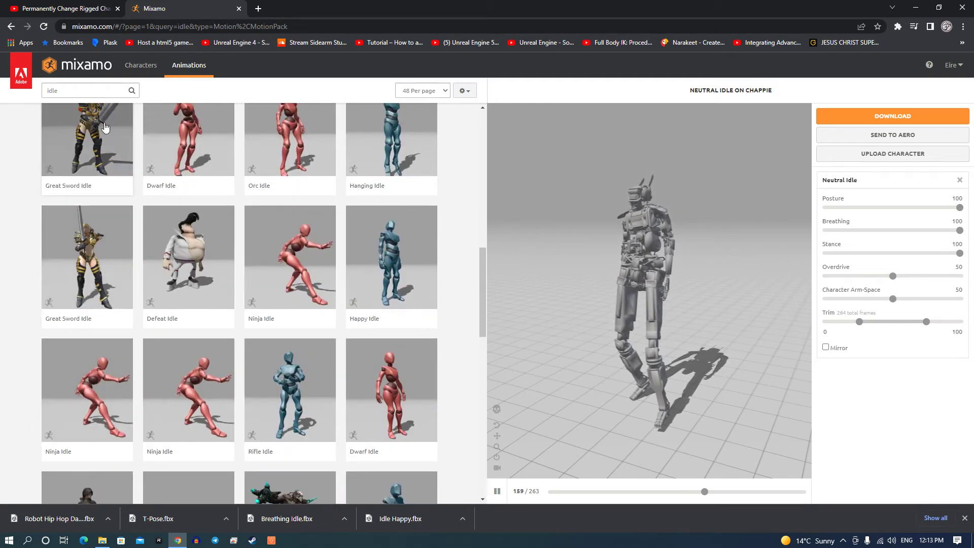
scroll(156, 177, "up", 2)
scroll(152, 166, "up", 3)
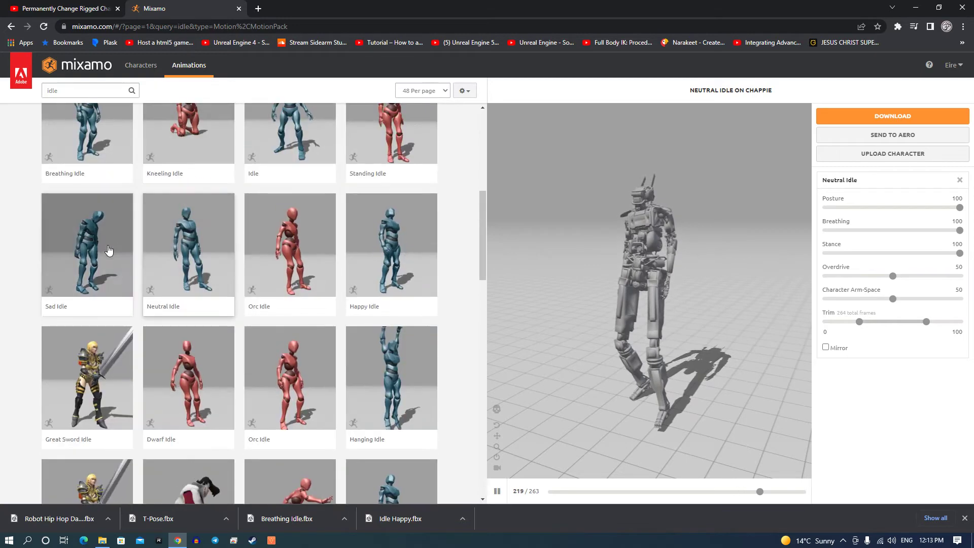
left_click(91, 247)
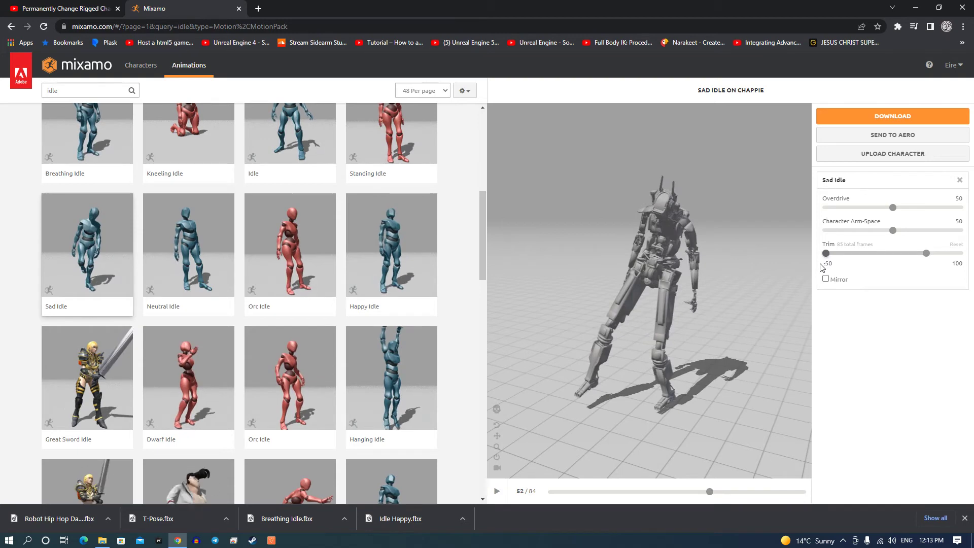
Step: Extend Sad Idle's trim end to 150, set Overdrive to 22 and Character Arm-Space to 72
left_click(926, 253)
left_click_drag(925, 254, 959, 254)
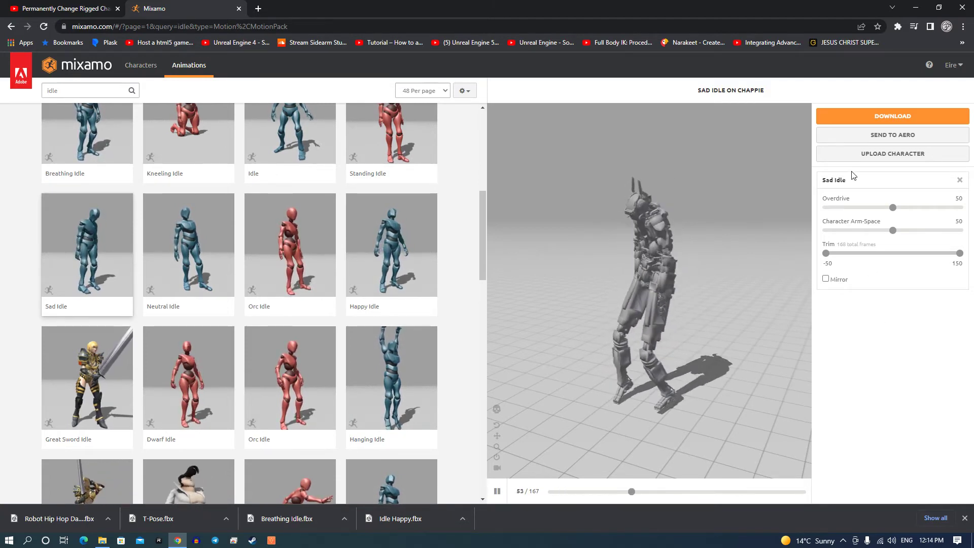
left_click(867, 207)
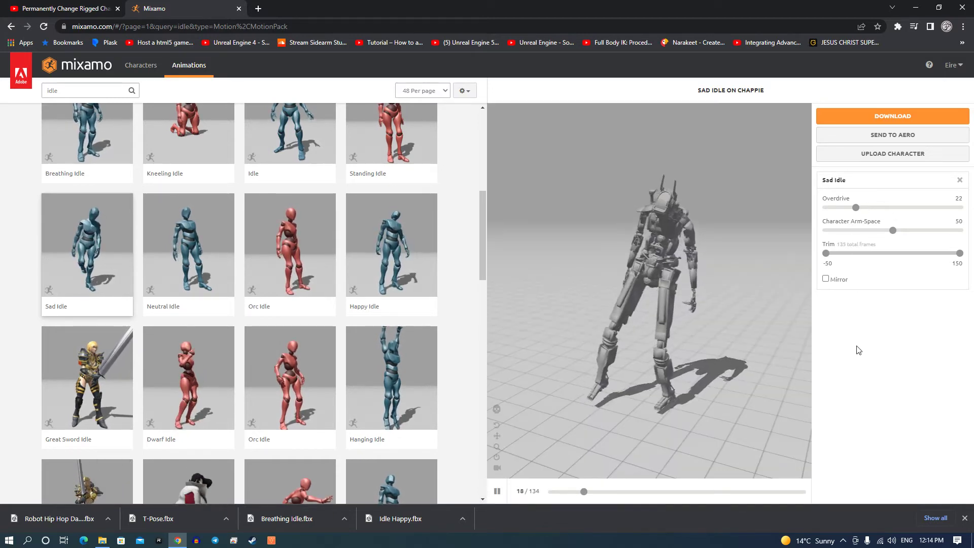
left_click_drag(894, 232, 926, 235)
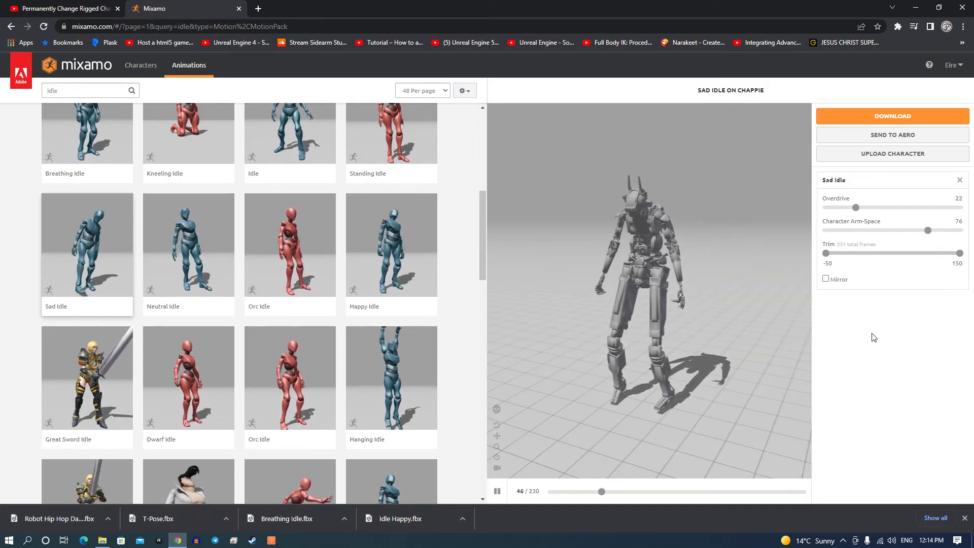
left_click(926, 233)
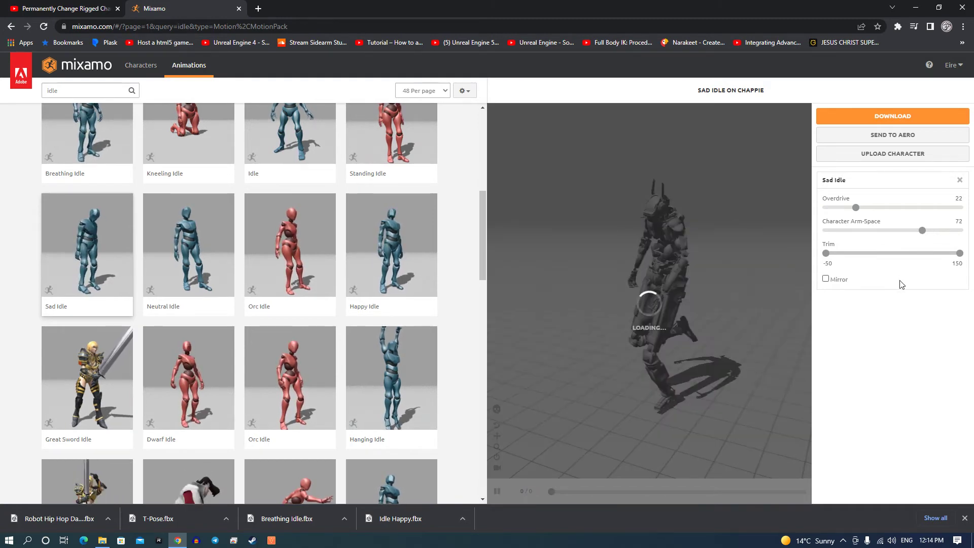
left_click(882, 117)
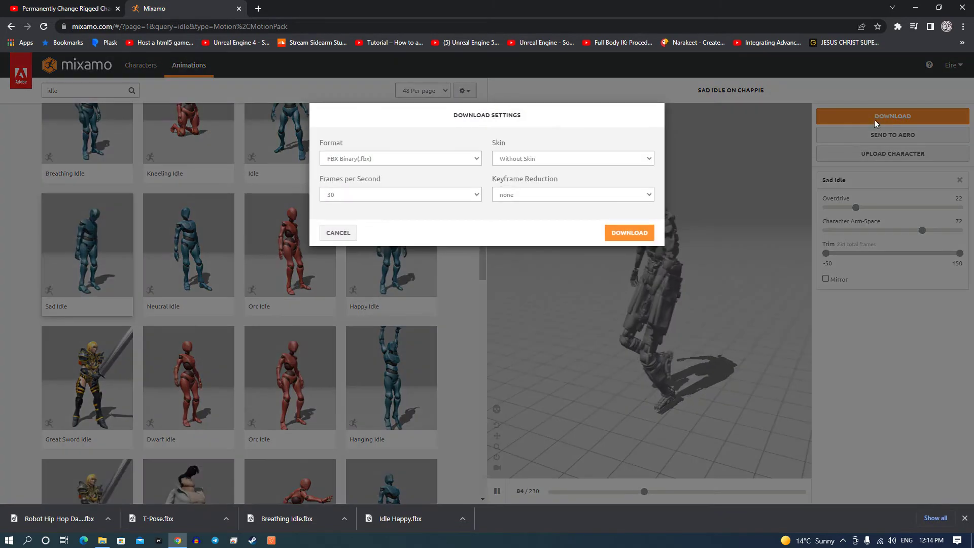
Step: Download the FBX and save it as Sad Idle.fbx in the Chappie folder
left_click(620, 235)
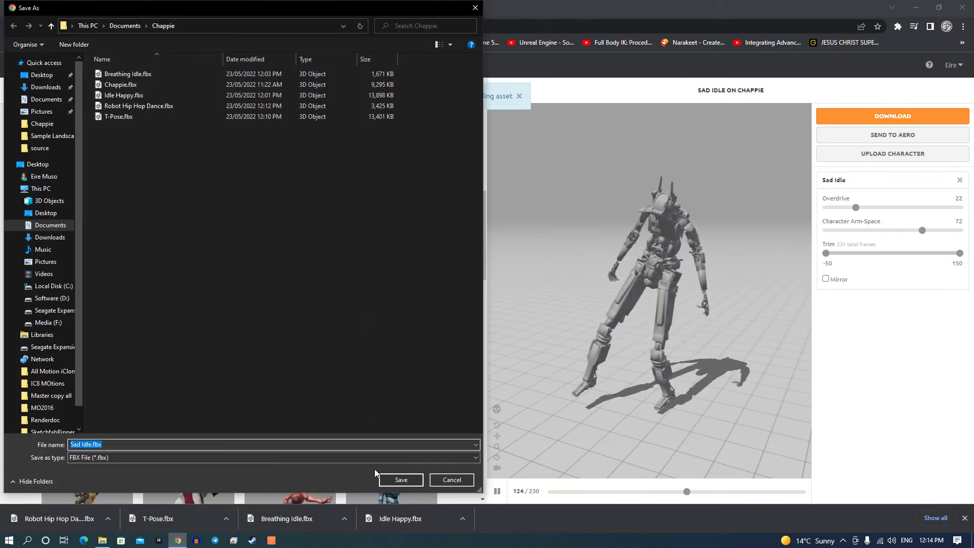
left_click(401, 479)
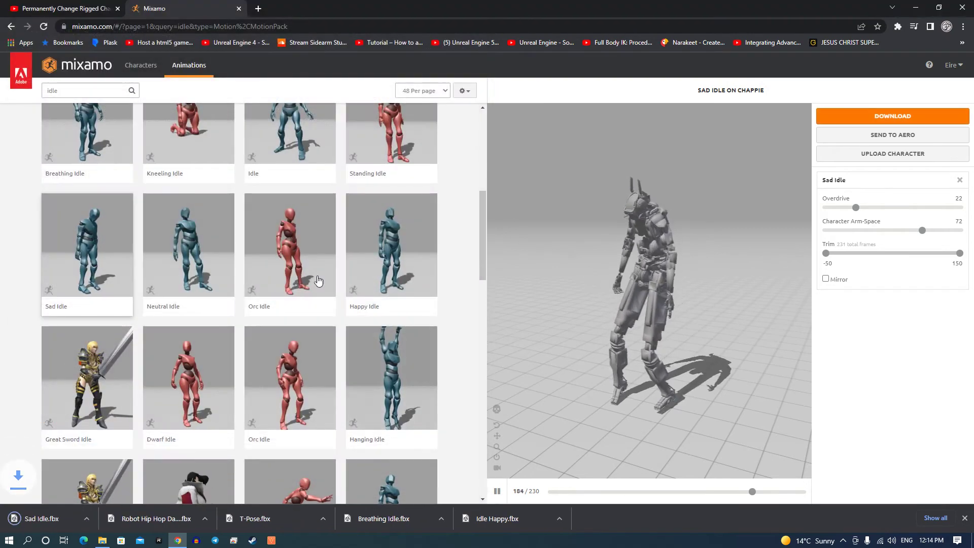
scroll(305, 263, "up", 7)
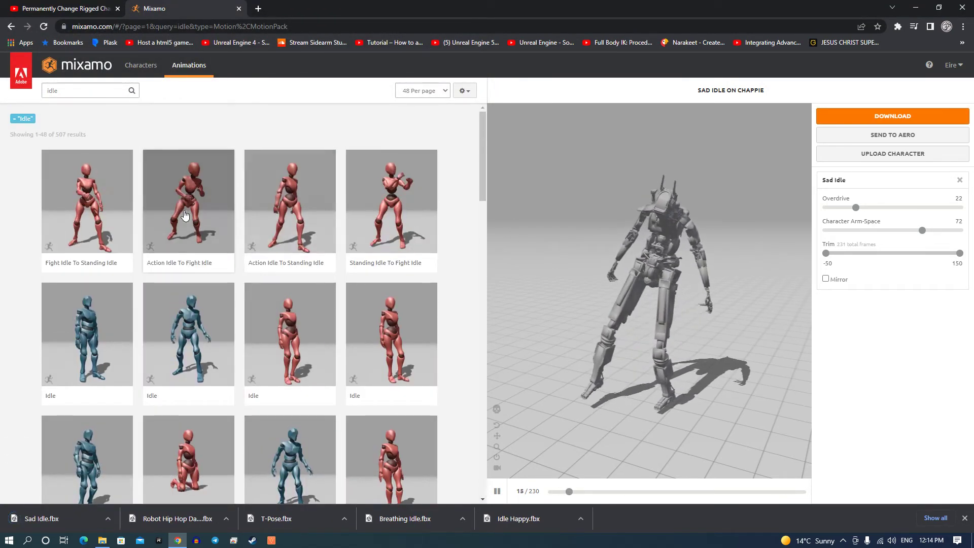
left_click(99, 90)
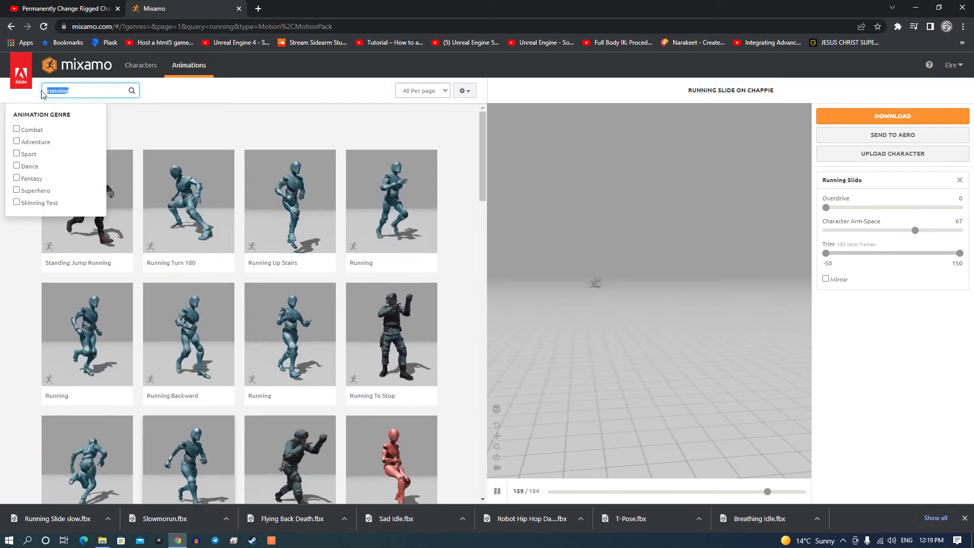
Step: Search for 'walk' and preview the Walking animation on Chappie
type("walk")
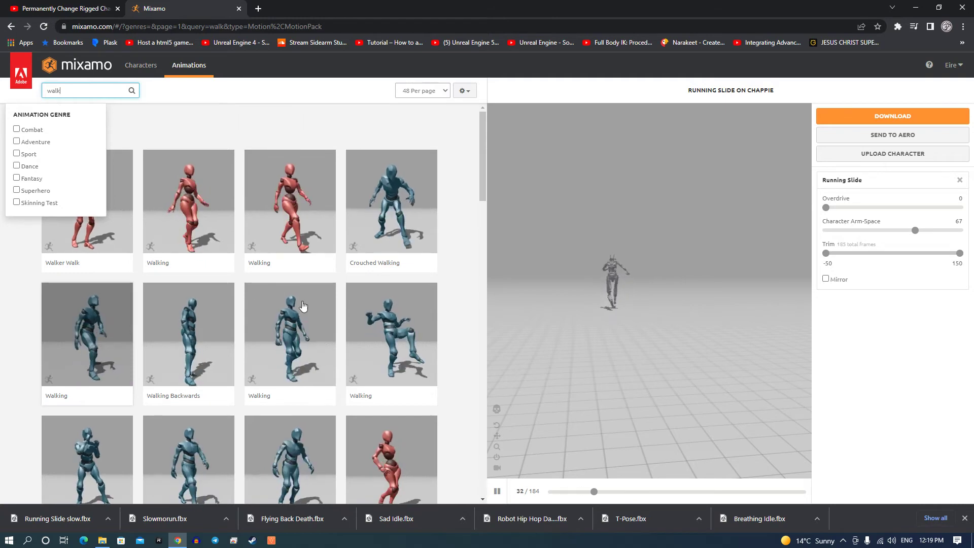
scroll(319, 306, "down", 1)
left_click(288, 280)
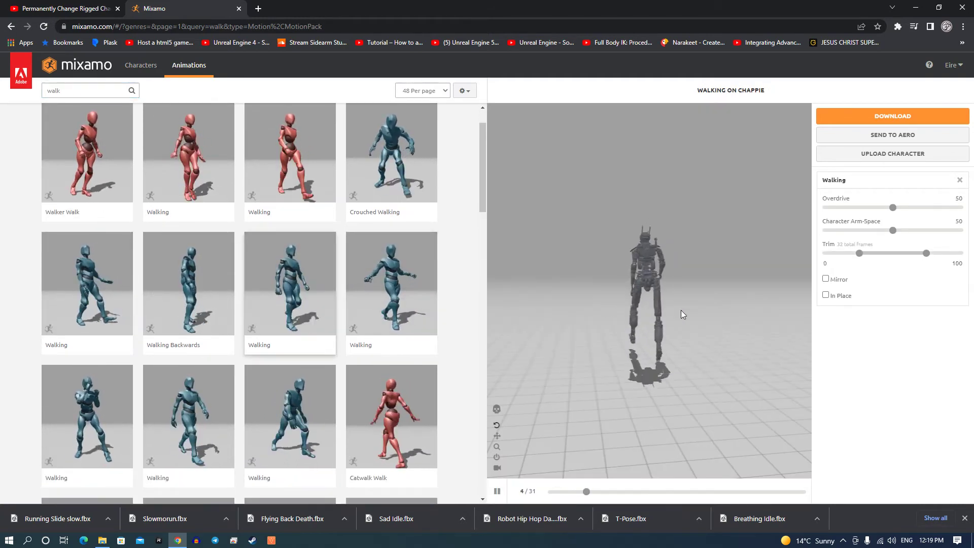
Step: Make Walking In Place, save it as Walking.fbx in Chappie, and extend the trim start to -50
left_click(825, 295)
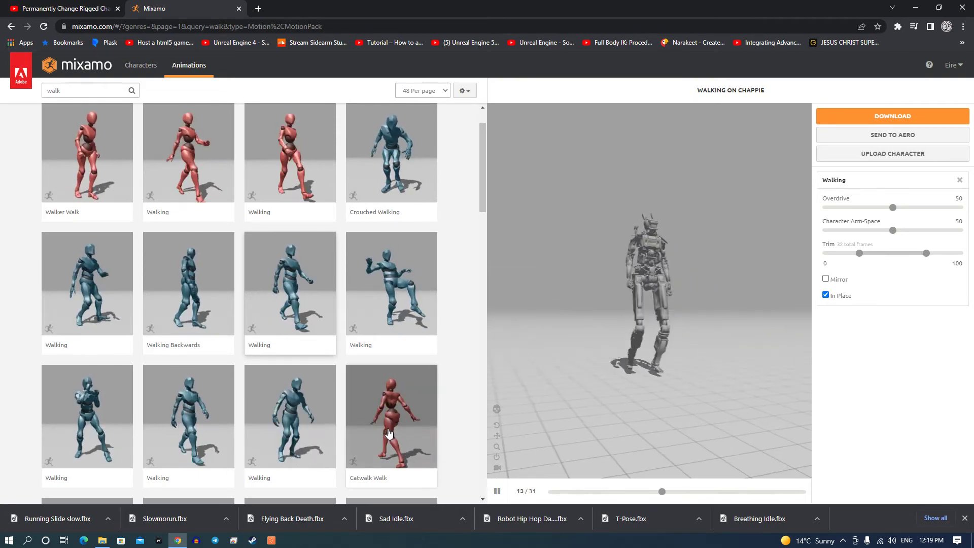
left_click_drag(555, 422, 605, 418)
left_click(893, 116)
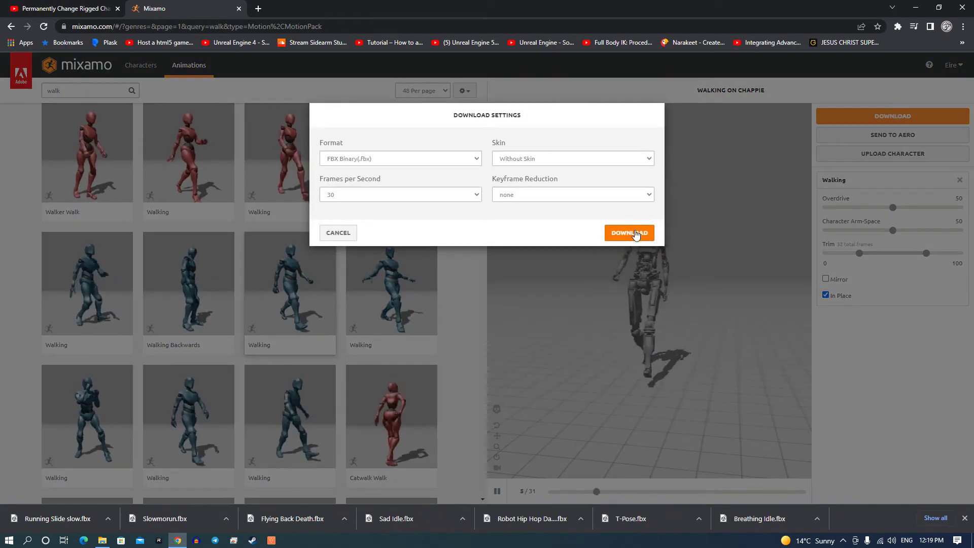
left_click(634, 231)
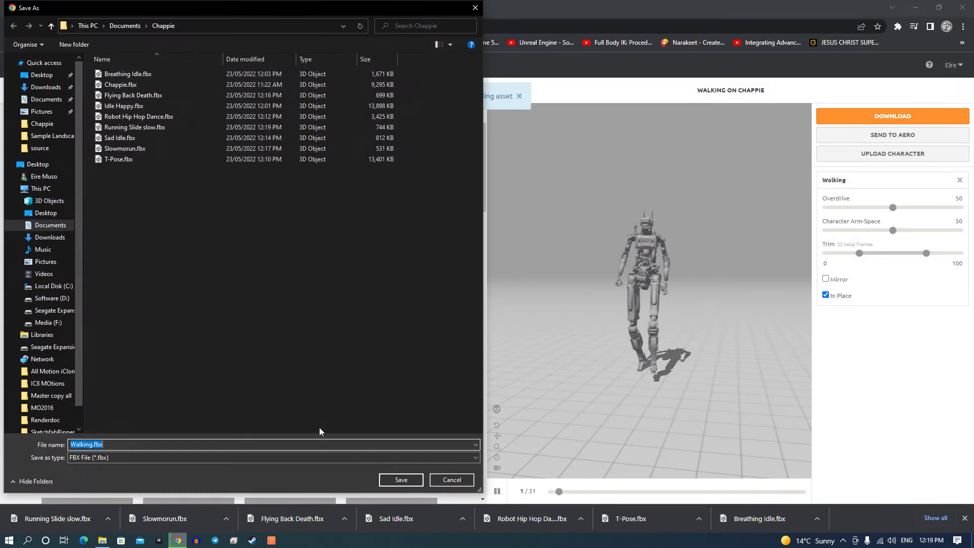
left_click(407, 480)
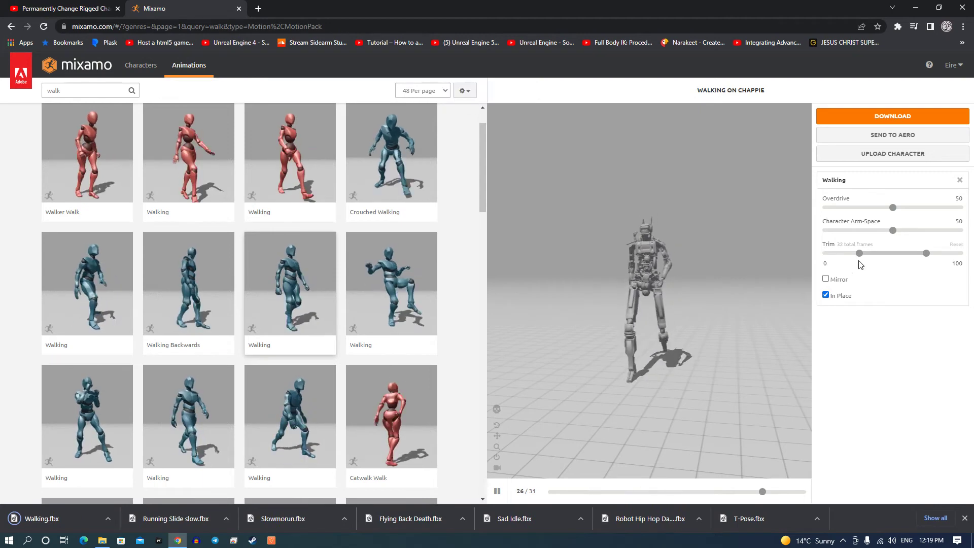
left_click_drag(860, 258, 825, 260)
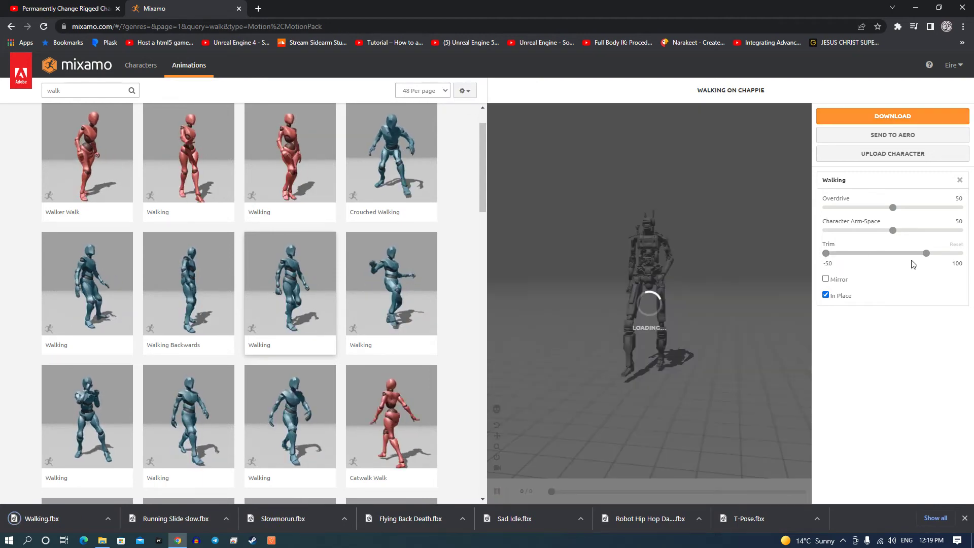
Step: Extend Walking's trim end to 150, set Overdrive to 0 and Character Arm-Space to 68
left_click_drag(971, 258, 969, 256)
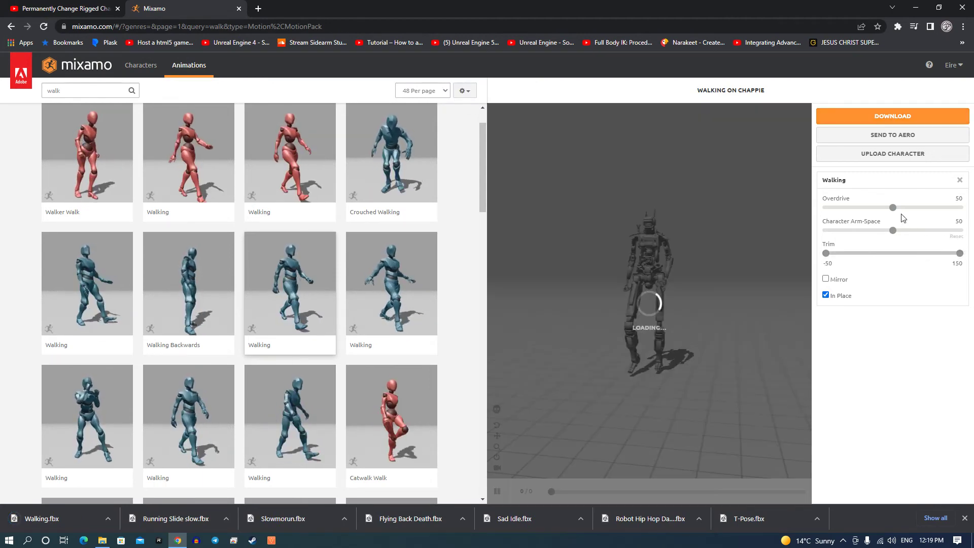
left_click_drag(893, 208, 817, 217)
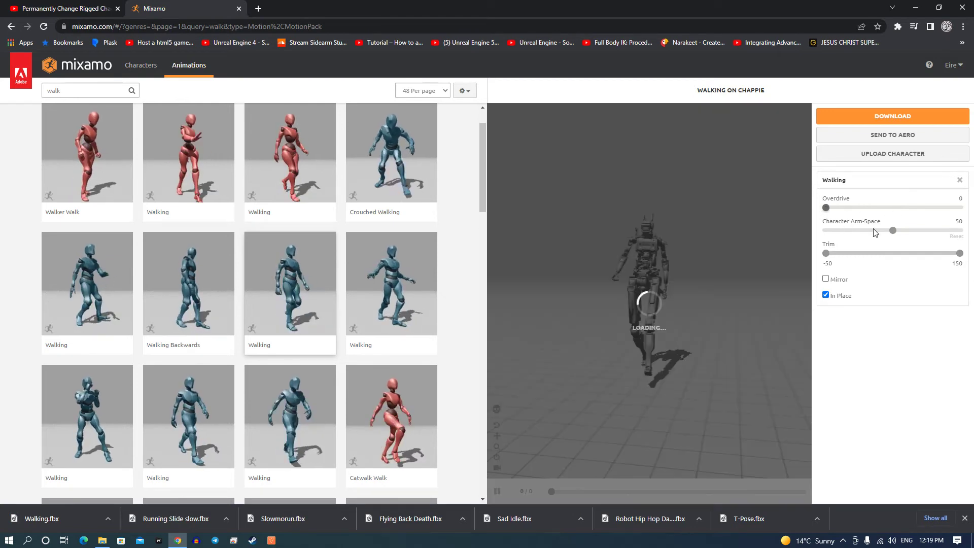
left_click_drag(892, 230, 917, 232)
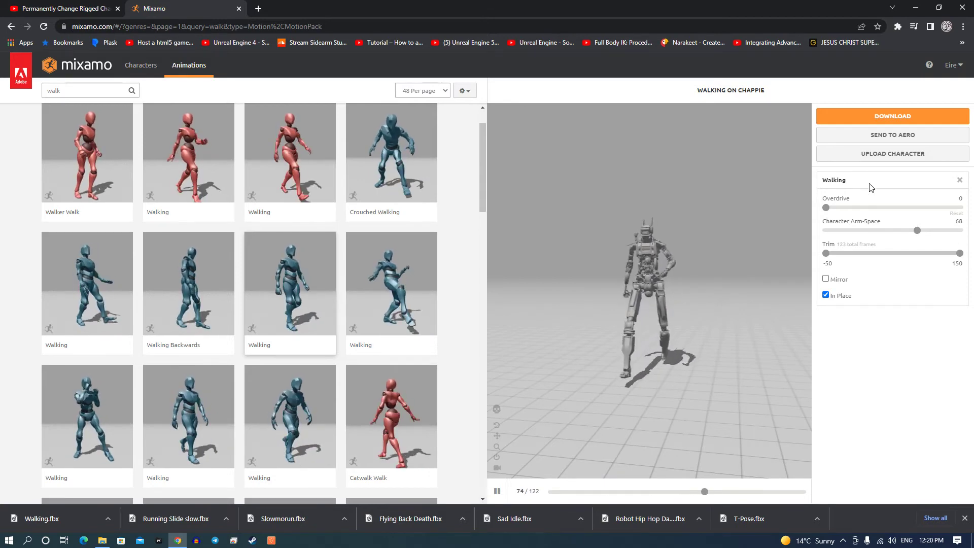
Step: Download the adjusted walk and save it as Walking slow.fbx
left_click(869, 116)
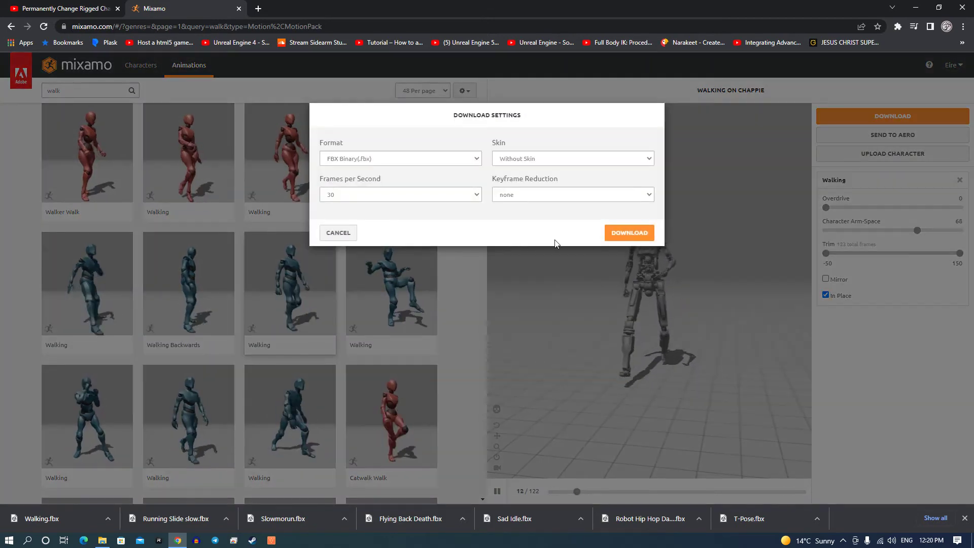
left_click(627, 233)
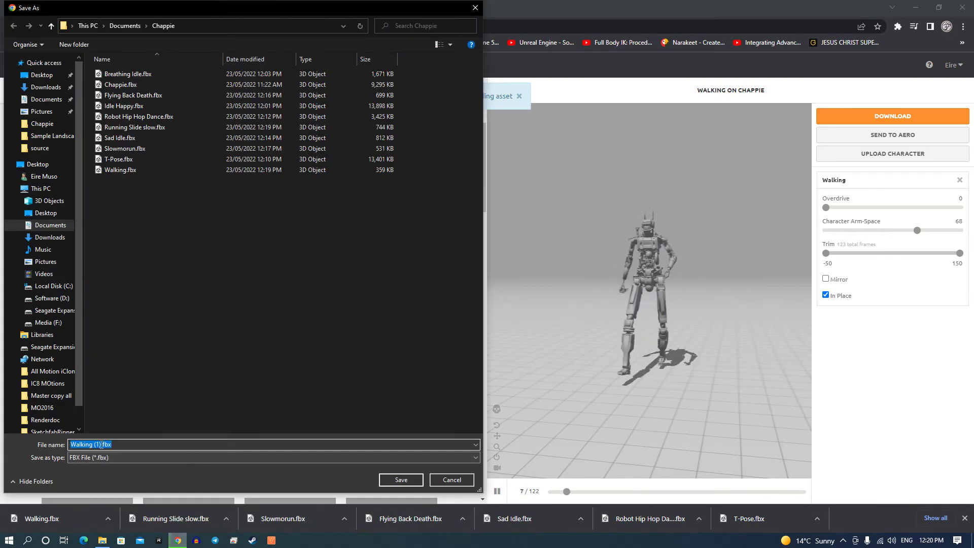
left_click(96, 444)
key("Delete")
key("Delete")
key("BackSpace")
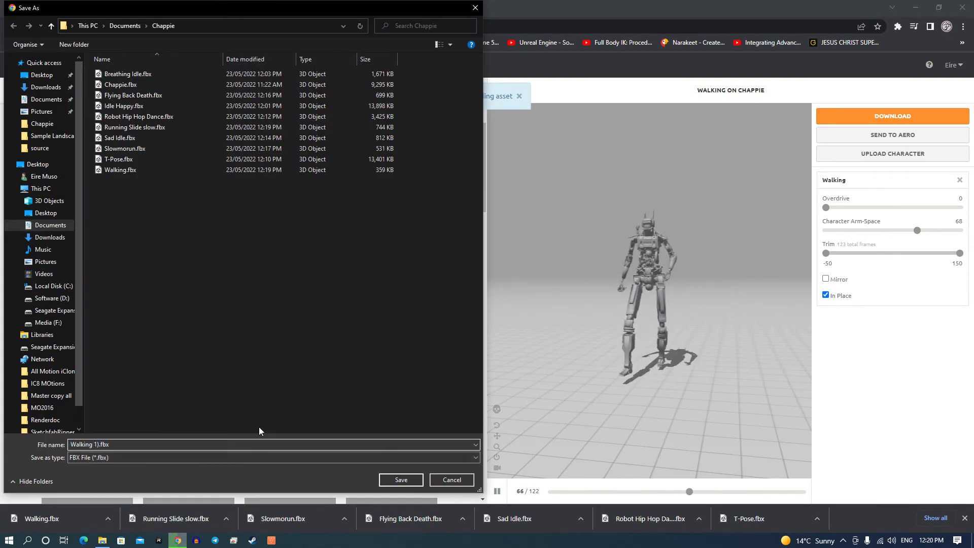
type("slow")
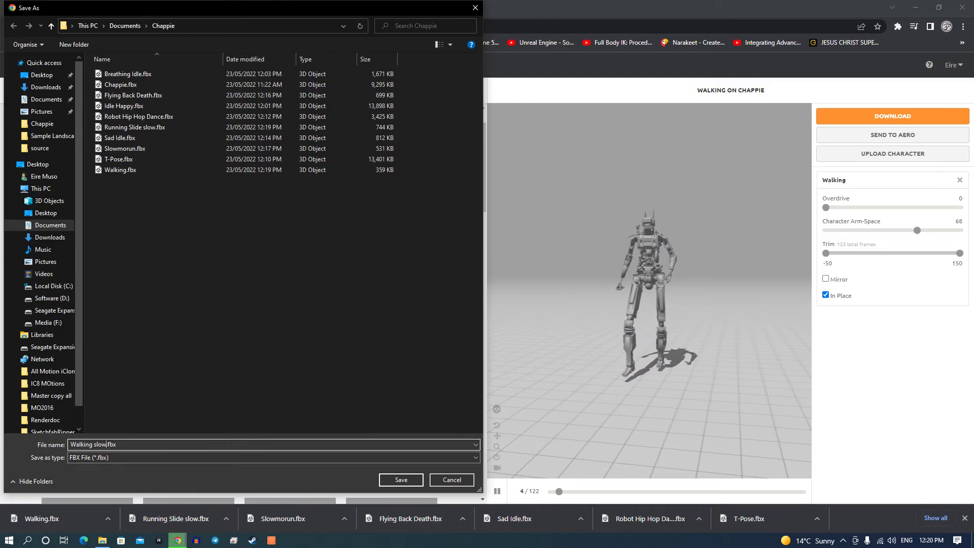
key("Return")
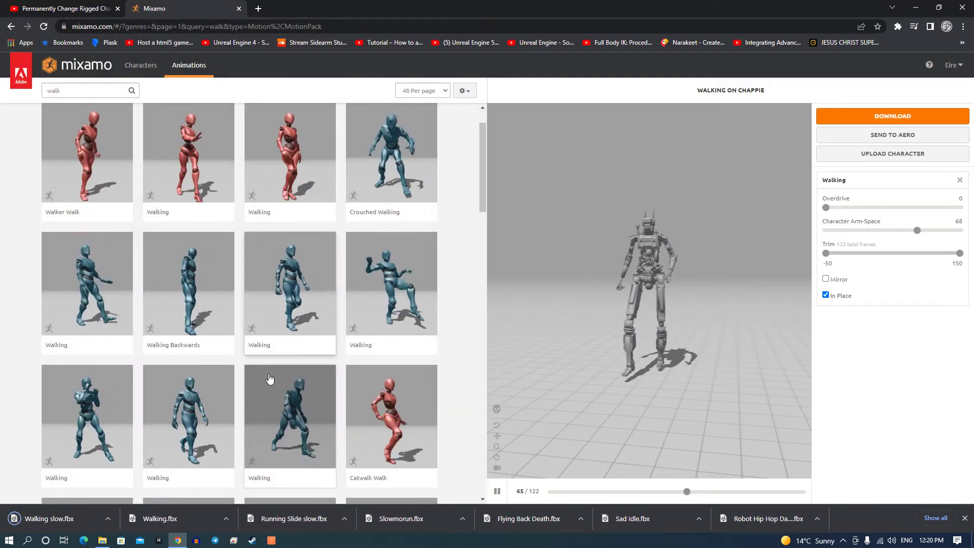
Step: Apply Crouched Walking from the walk results to Chappie
scroll(378, 305, "up", 2)
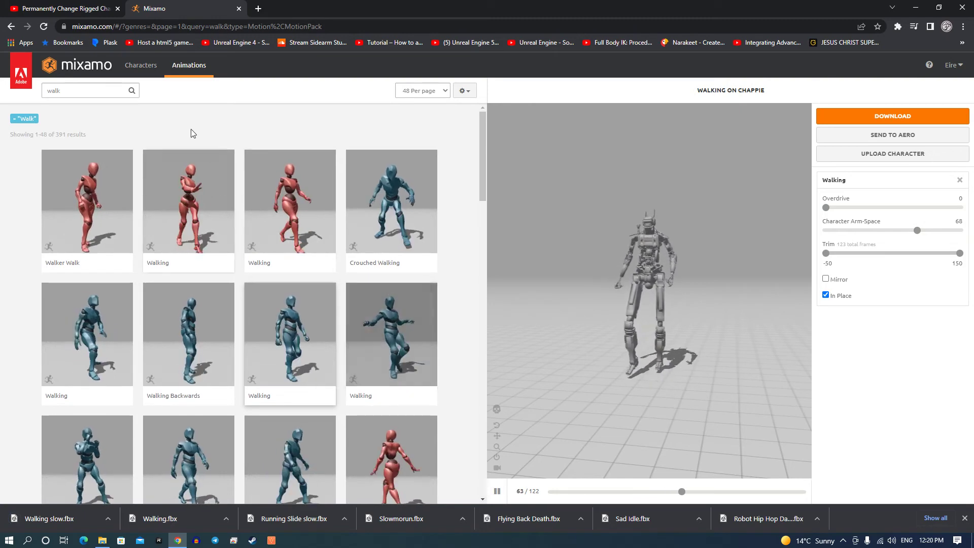
left_click(71, 90)
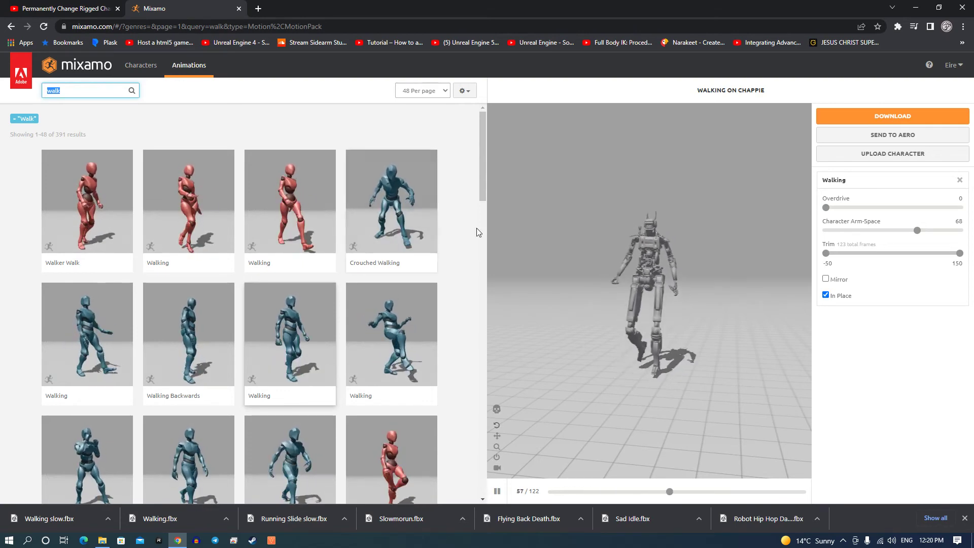
left_click(390, 224)
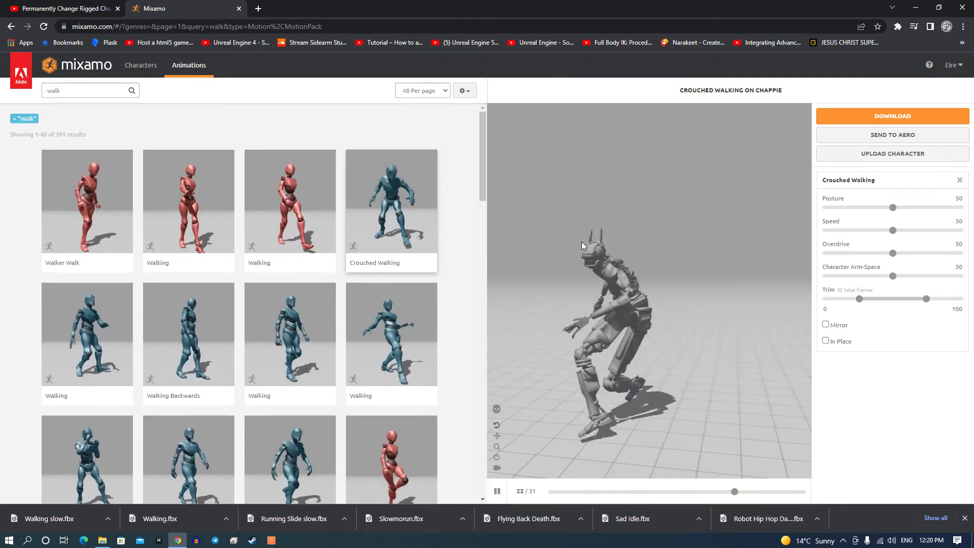
Step: Make Crouched Walking In Place, trim it to -50–150 and set Arm-Space to 81
left_click(825, 340)
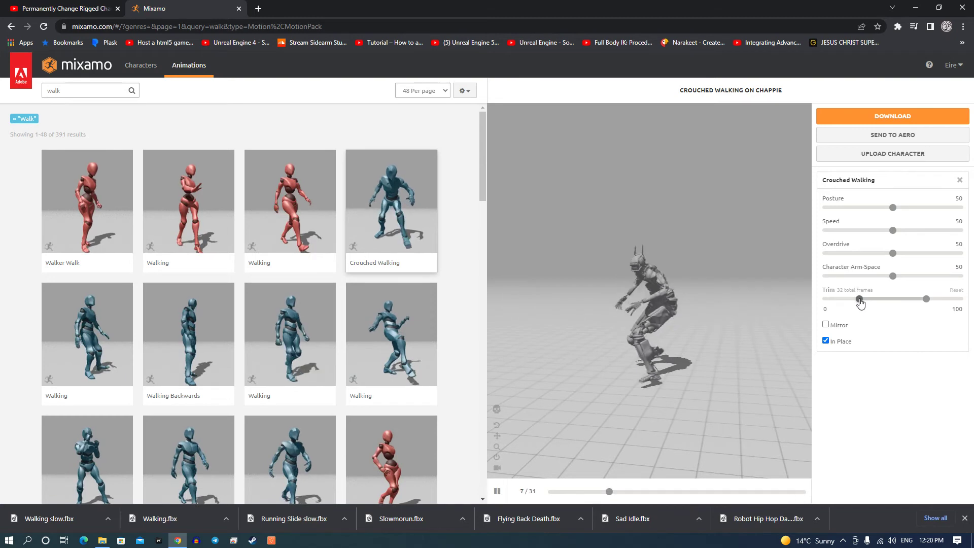
left_click_drag(858, 298, 831, 303)
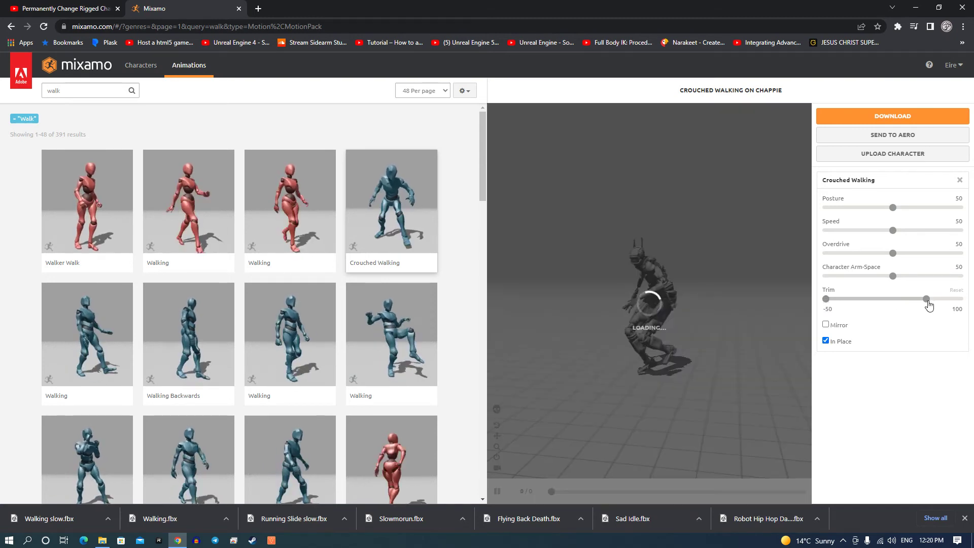
left_click_drag(938, 304, 960, 299)
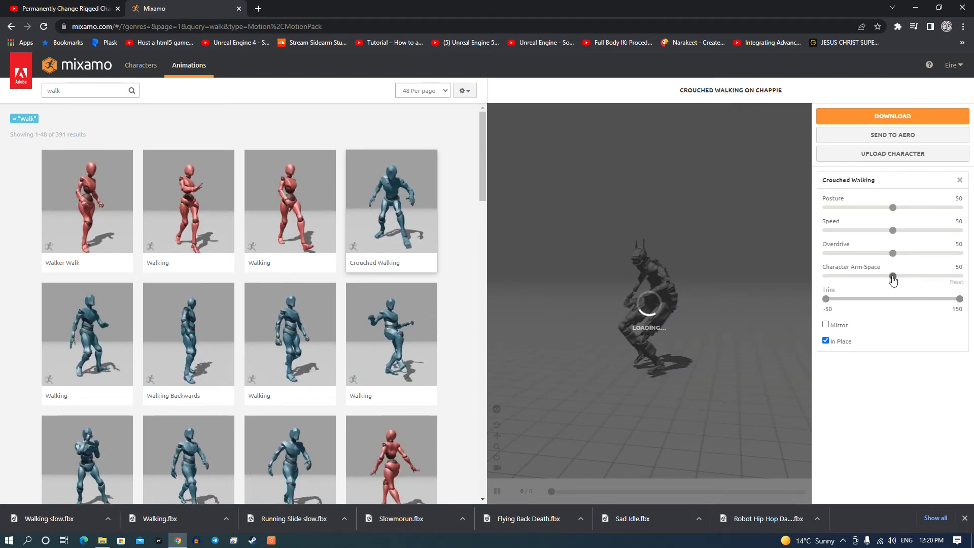
left_click_drag(892, 277, 924, 282)
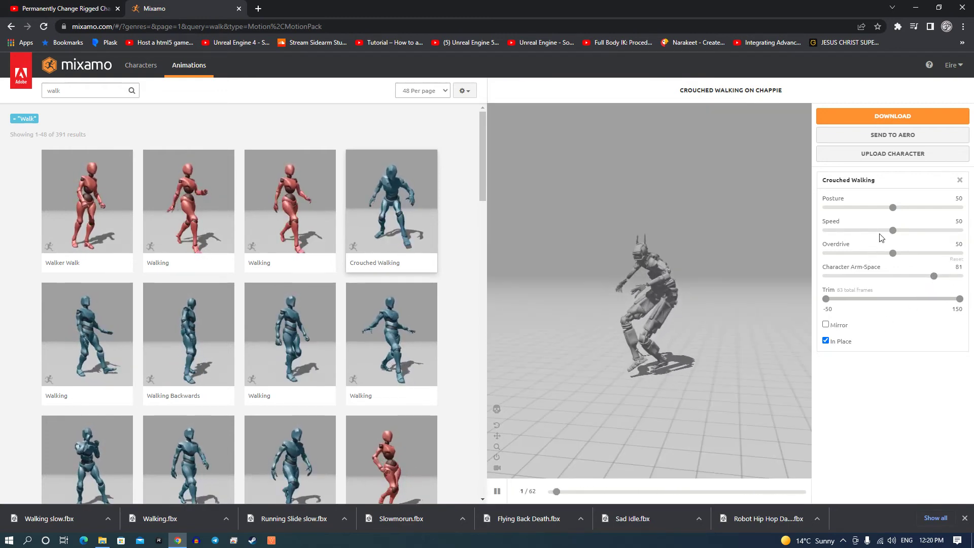
Step: Set Speed to 0, Posture to 100 and Overdrive to 0
left_click(892, 231)
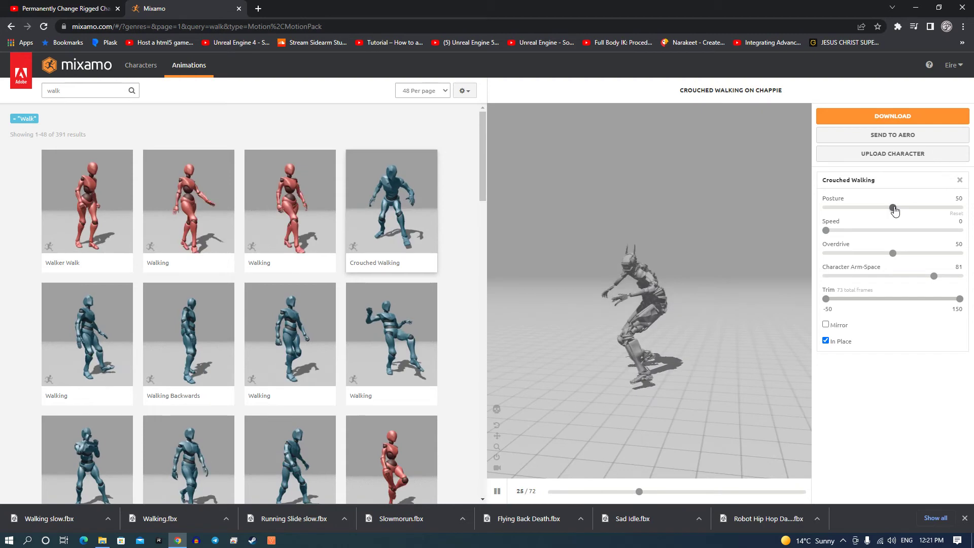
left_click(848, 208)
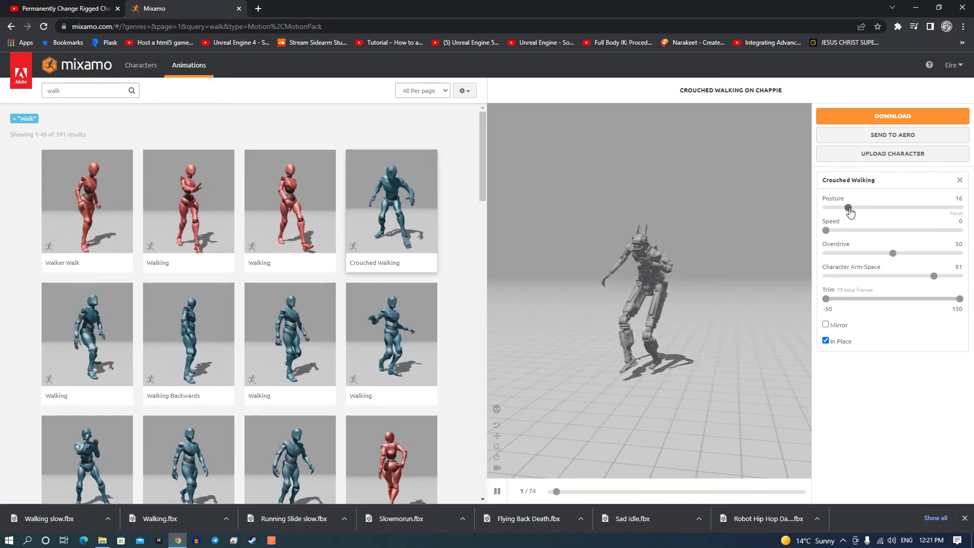
left_click(963, 210)
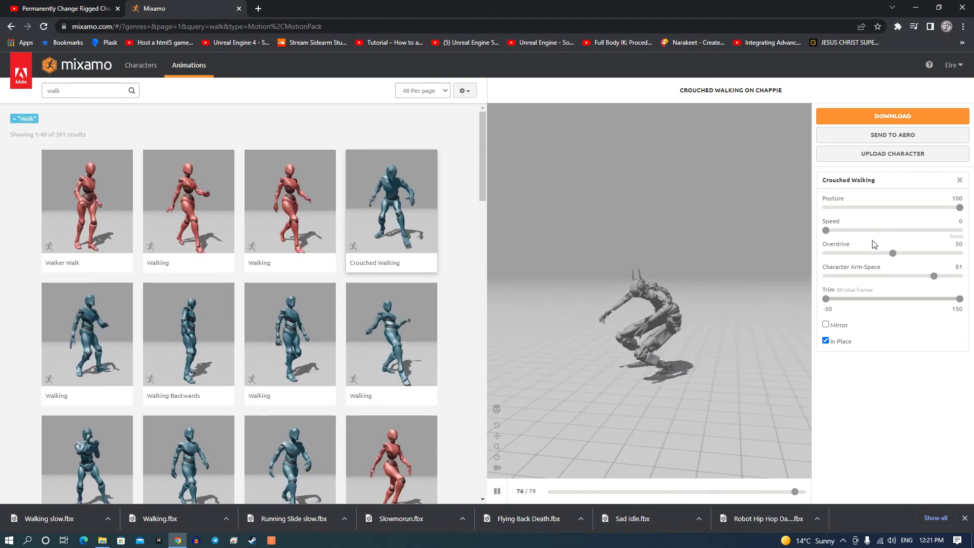
left_click(825, 254)
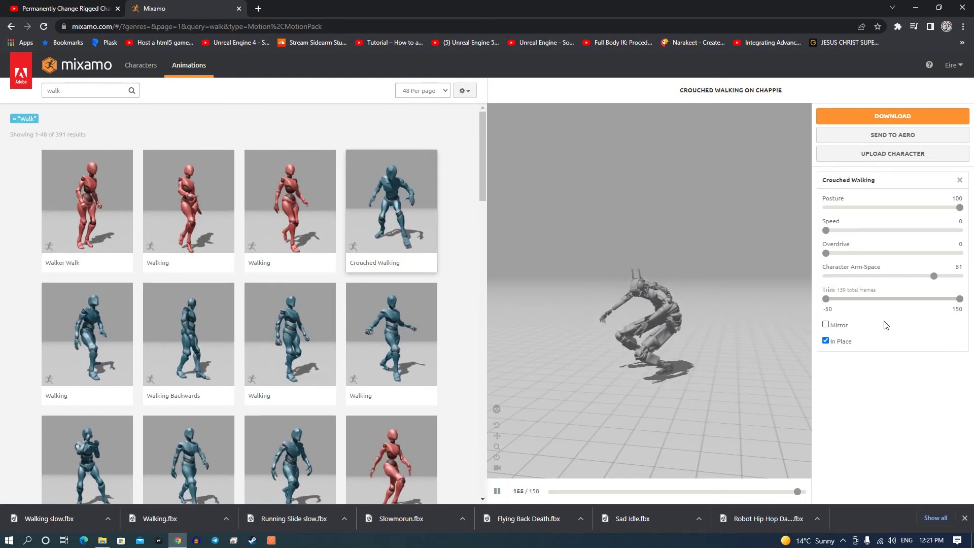
left_click(885, 116)
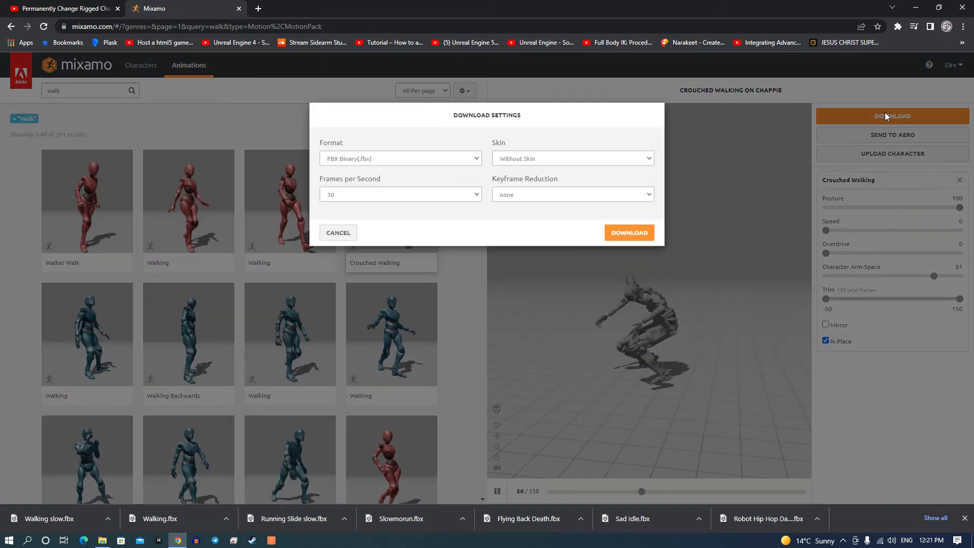
Step: Save the adjusted crouched walk as Crouched Walking slow.fbx in the Chappie folder
left_click(631, 233)
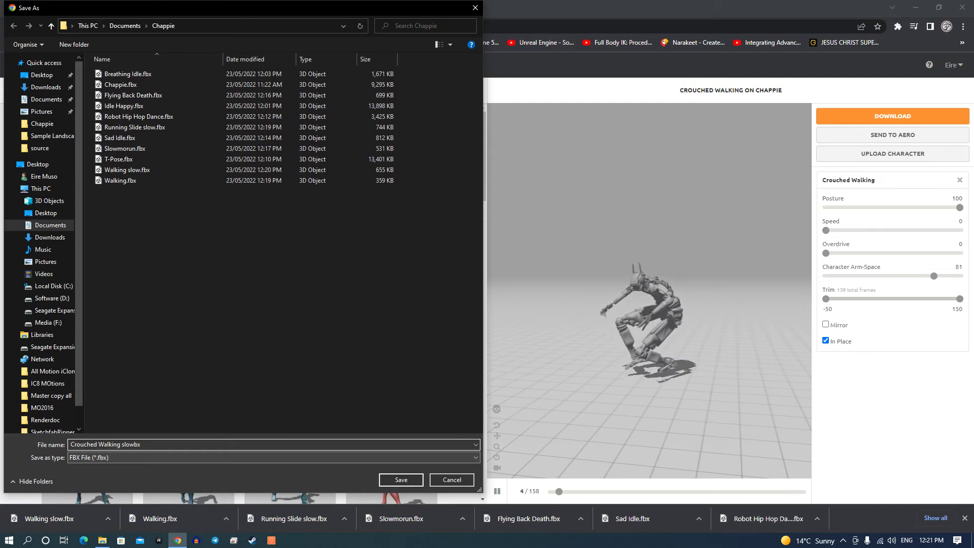
key("Return")
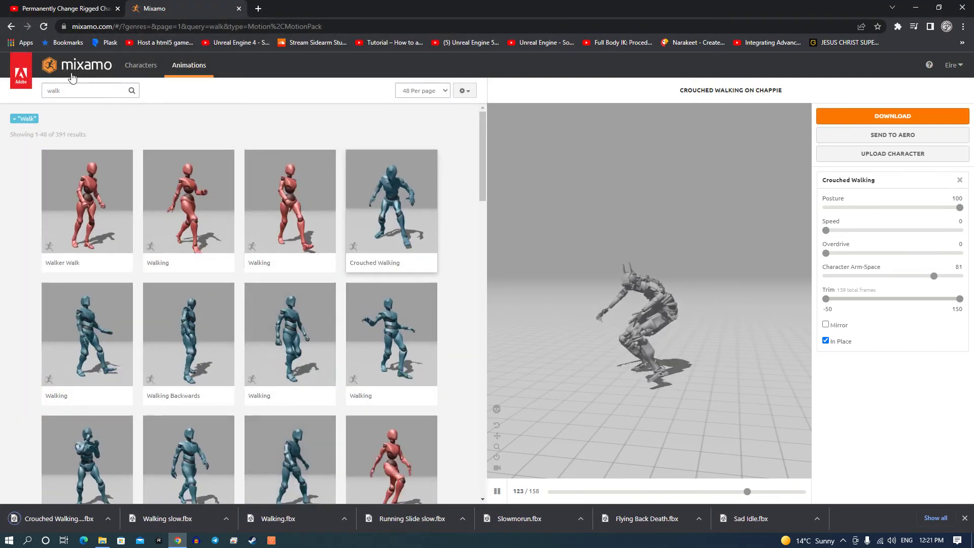
left_click(44, 89)
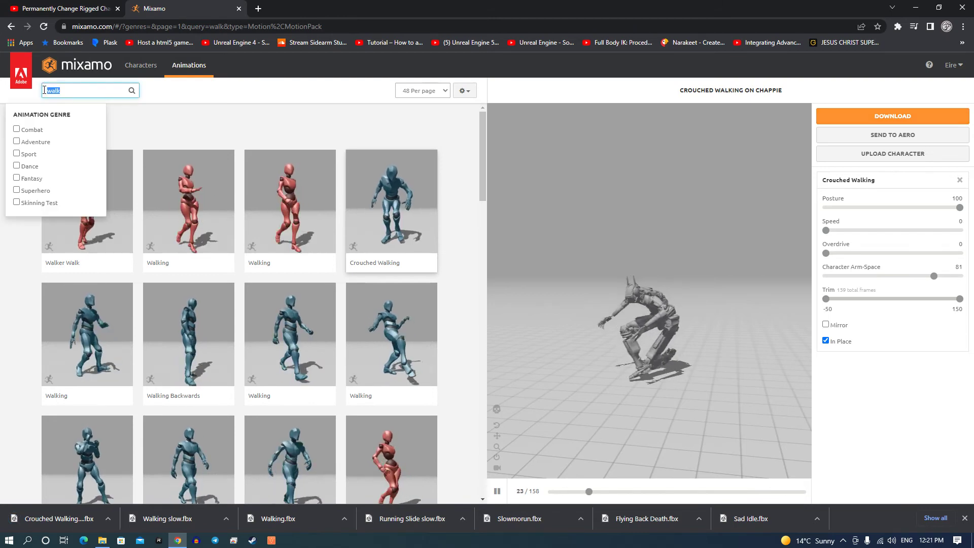
Step: Search for 'fly' and apply the Flying animation to Chappie
type("fly")
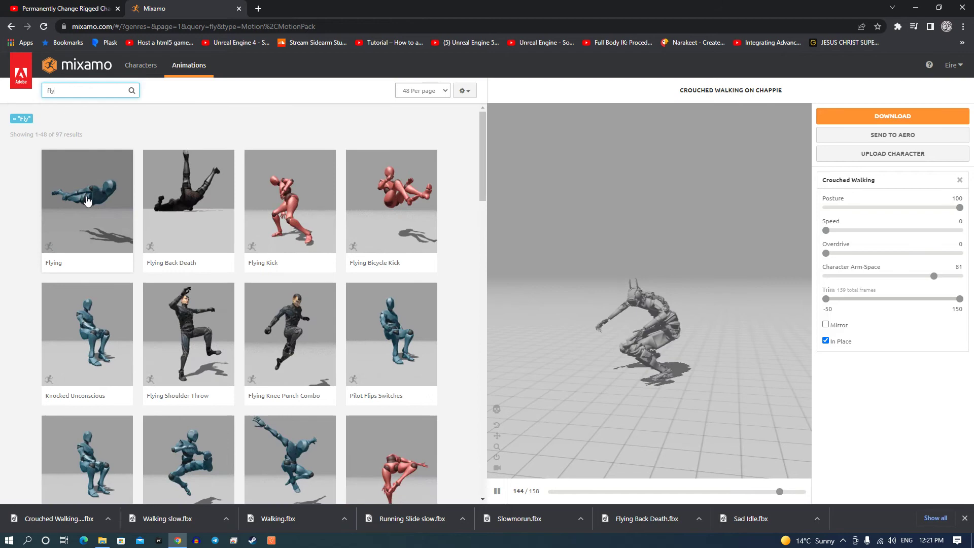
left_click(87, 200)
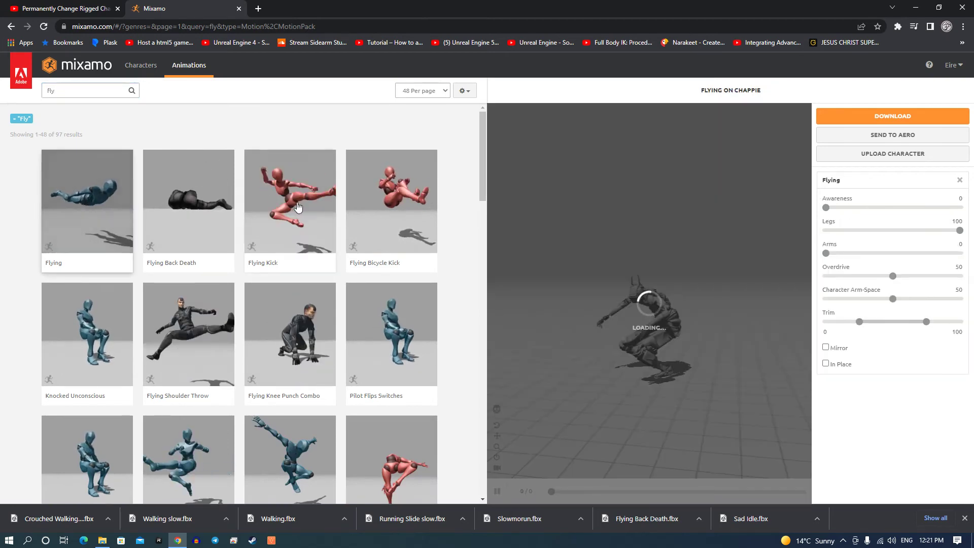
Step: Make Flying In Place and push Awareness up to 100
left_click(826, 364)
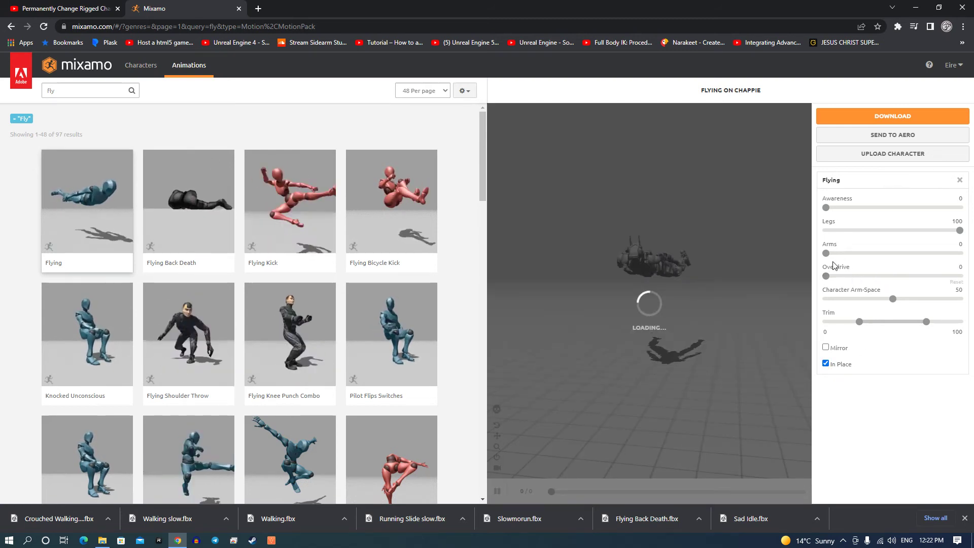
left_click_drag(852, 258, 878, 259)
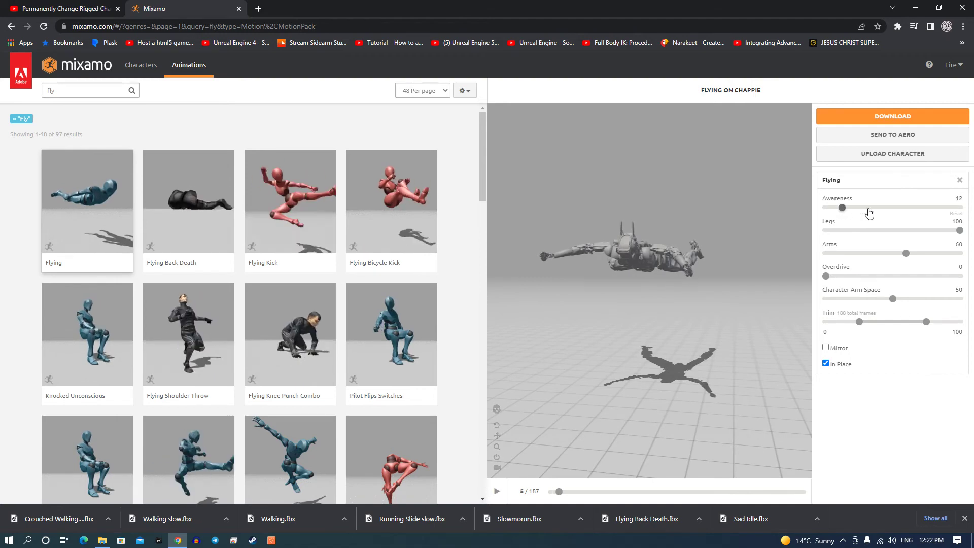
left_click(898, 211)
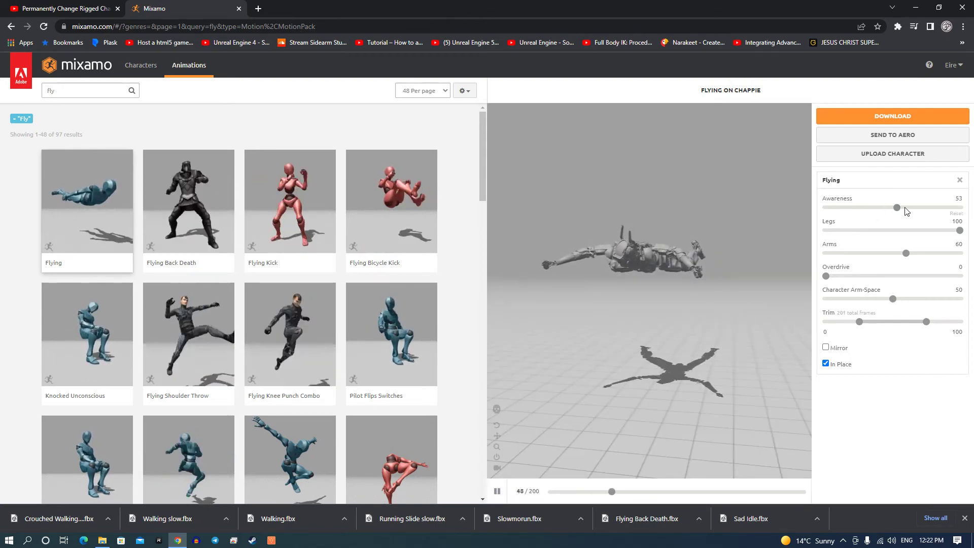
left_click(953, 213)
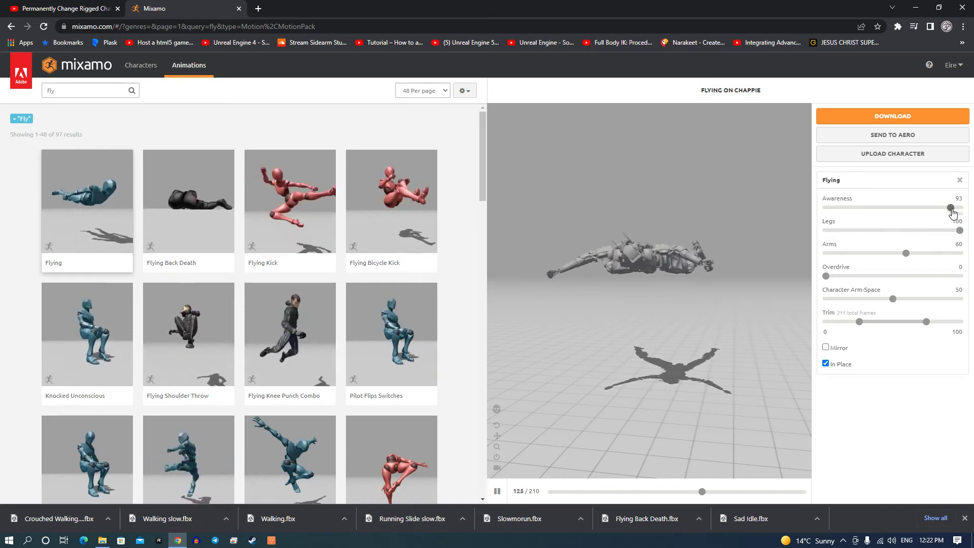
left_click_drag(962, 213, 965, 216)
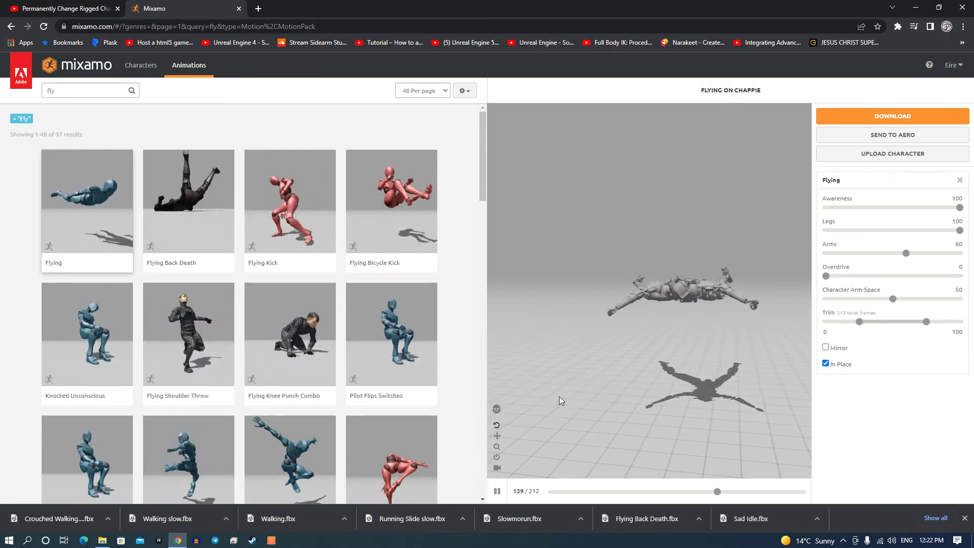
left_click_drag(615, 422, 671, 418)
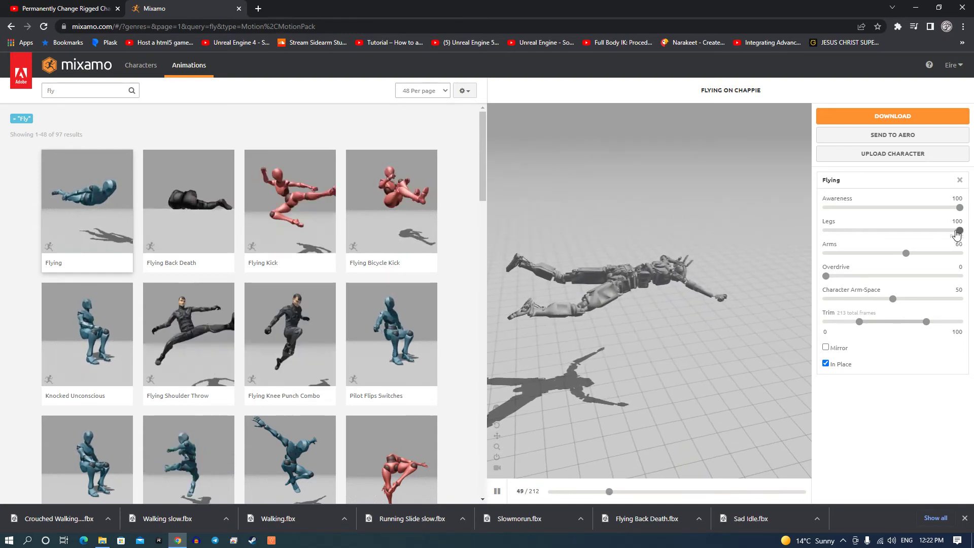
Step: Drop Legs to 0, raise Arms to 100 and widen the trim to -50 through 150
left_click(911, 231)
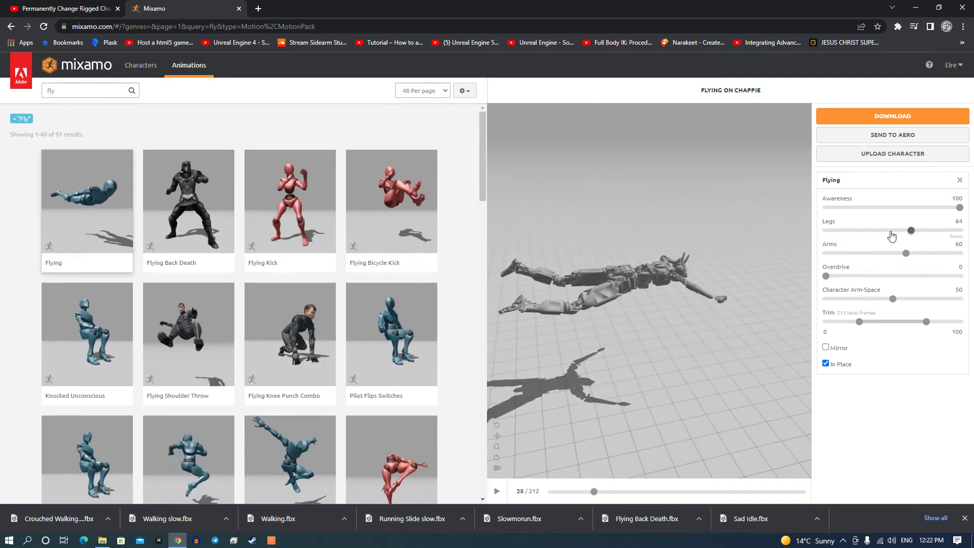
left_click_drag(867, 231, 866, 230)
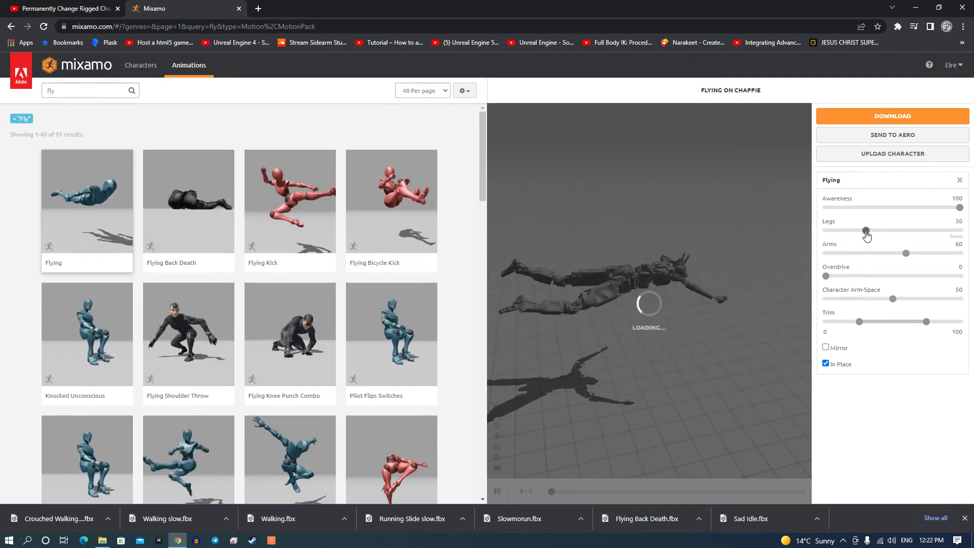
left_click_drag(826, 235, 823, 232)
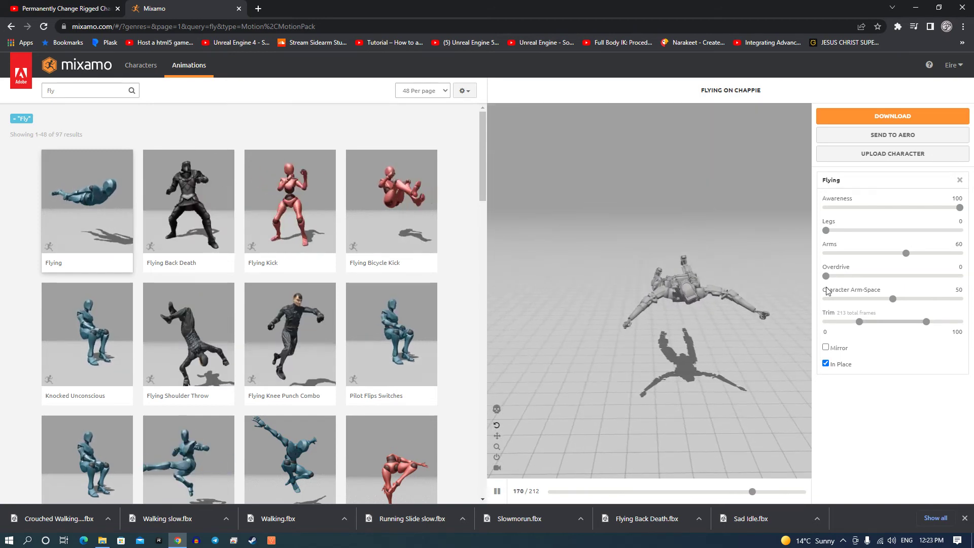
left_click(963, 259)
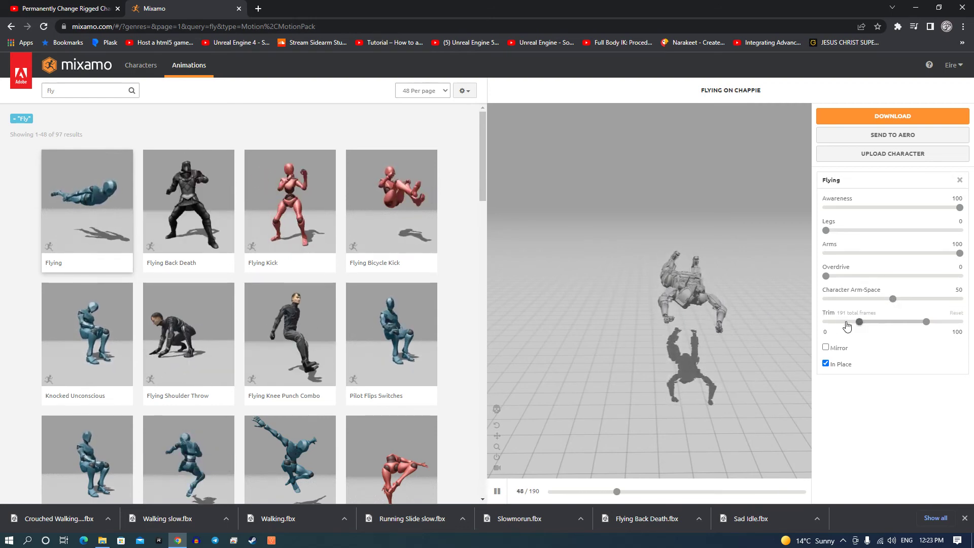
left_click(826, 321)
left_click_drag(930, 325, 962, 329)
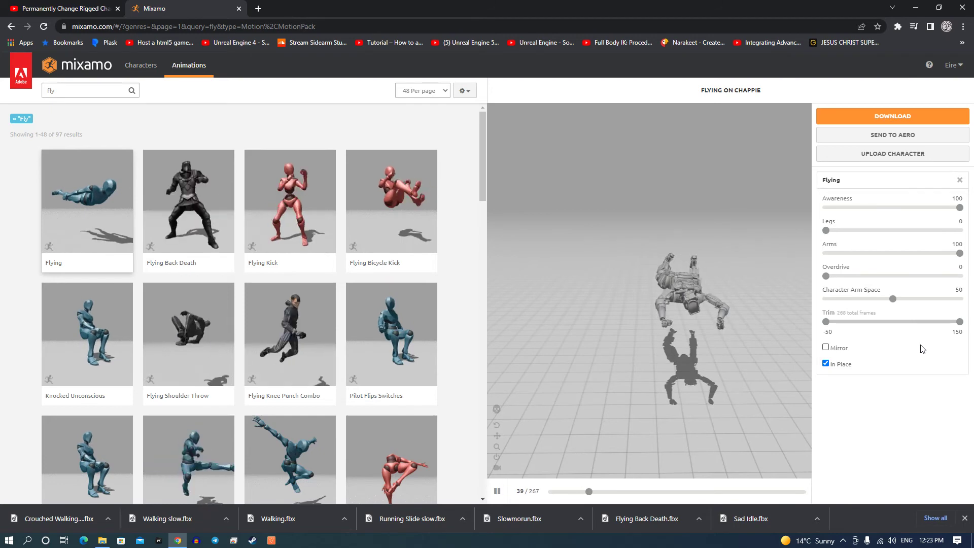
left_click(873, 120)
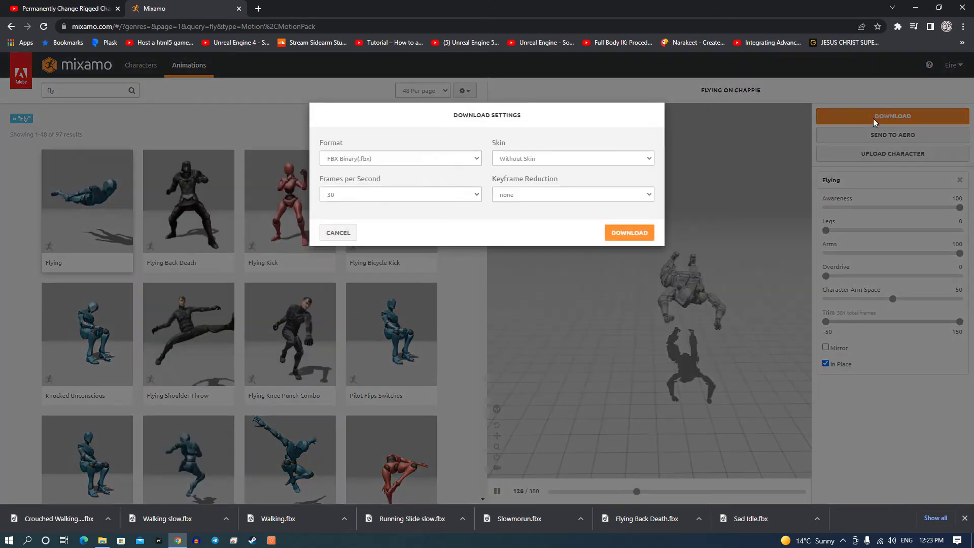
Step: Download the adjusted Flying animation (FBX Binary, Without Skin, 30 fps) as Flyinglookingslow.fbx
left_click(628, 233)
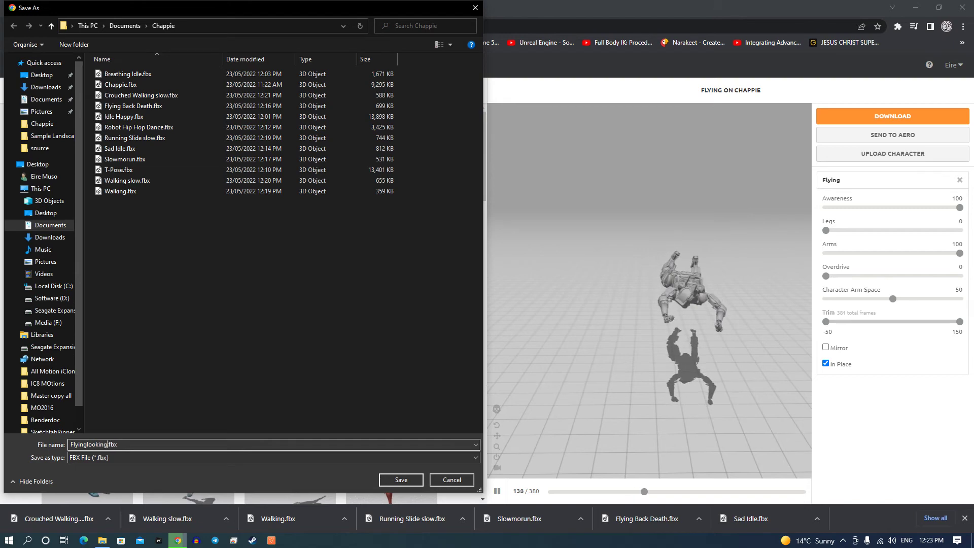
type("w")
key("Return")
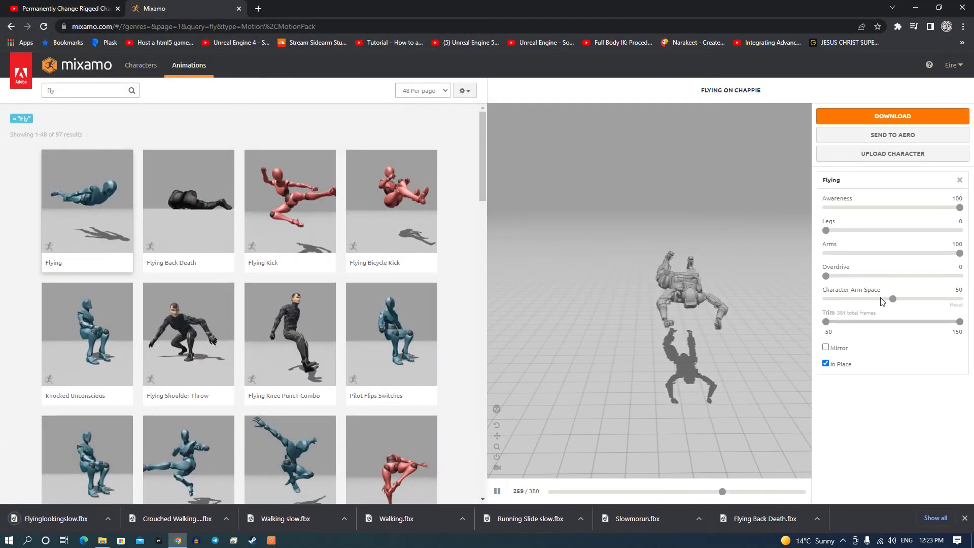
Step: Set Character Arm-Space to 73 and Arms to 0, then bring up the download settings
left_click_drag(892, 300, 830, 300)
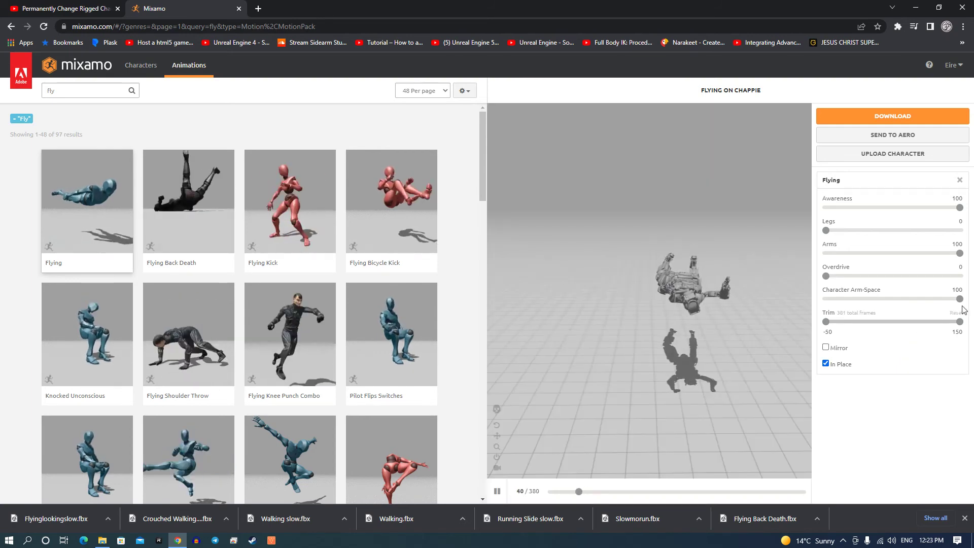
left_click_drag(958, 299, 936, 300)
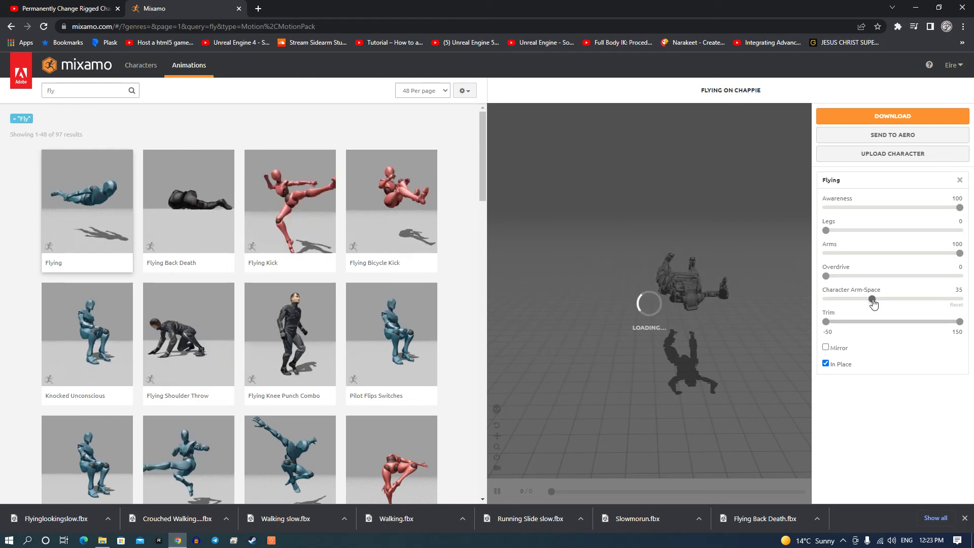
left_click_drag(872, 303, 924, 302)
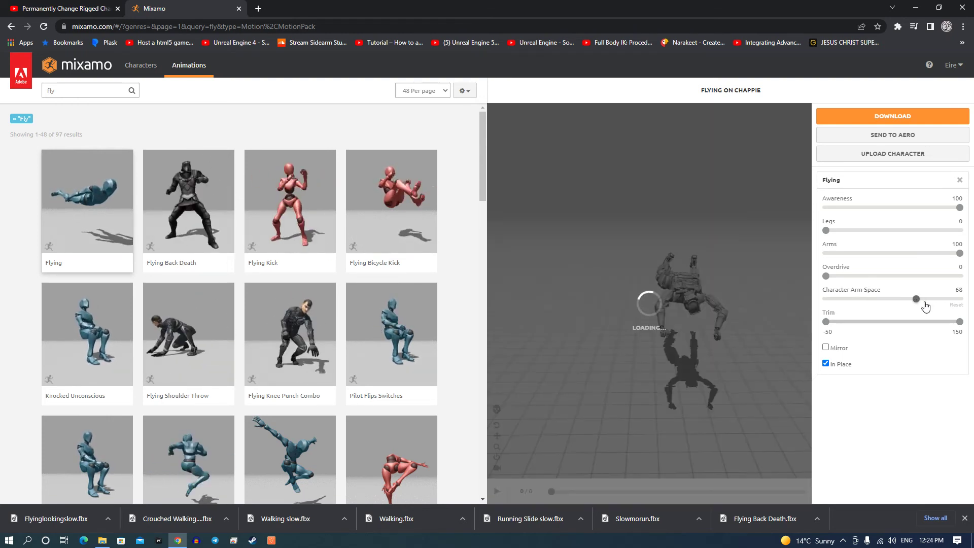
left_click_drag(958, 253, 827, 253)
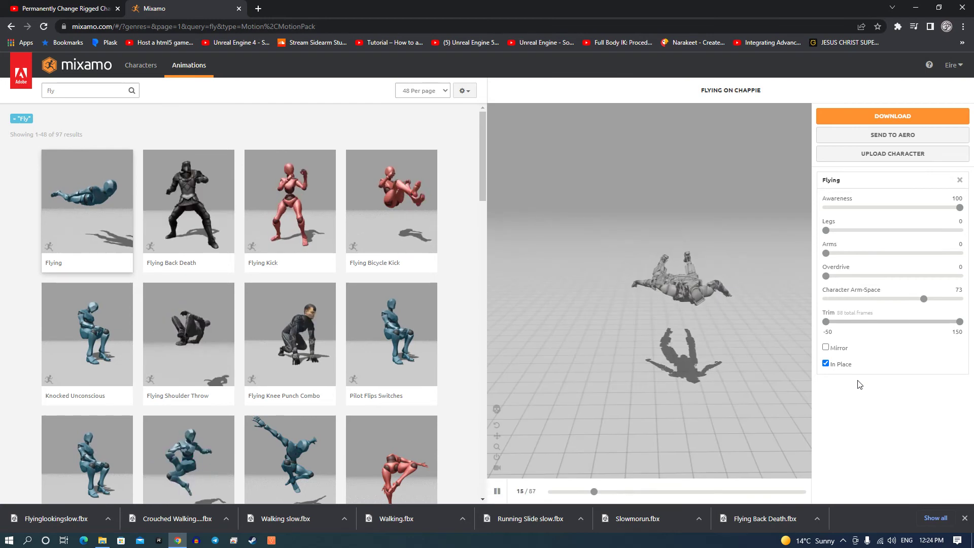
left_click(880, 117)
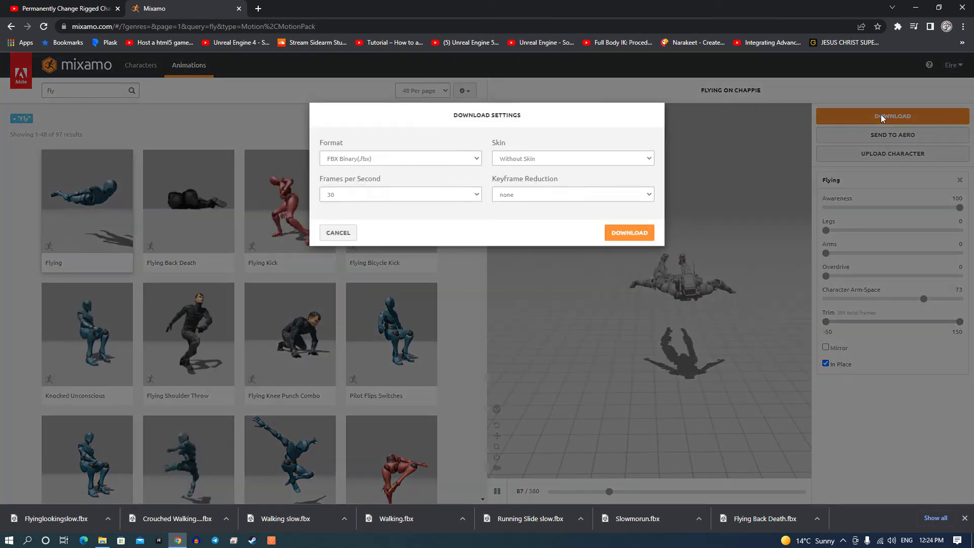
Step: Download the arms-in Flying variant, saving it as Flyinglookingarmsinslow.fbx
left_click(628, 233)
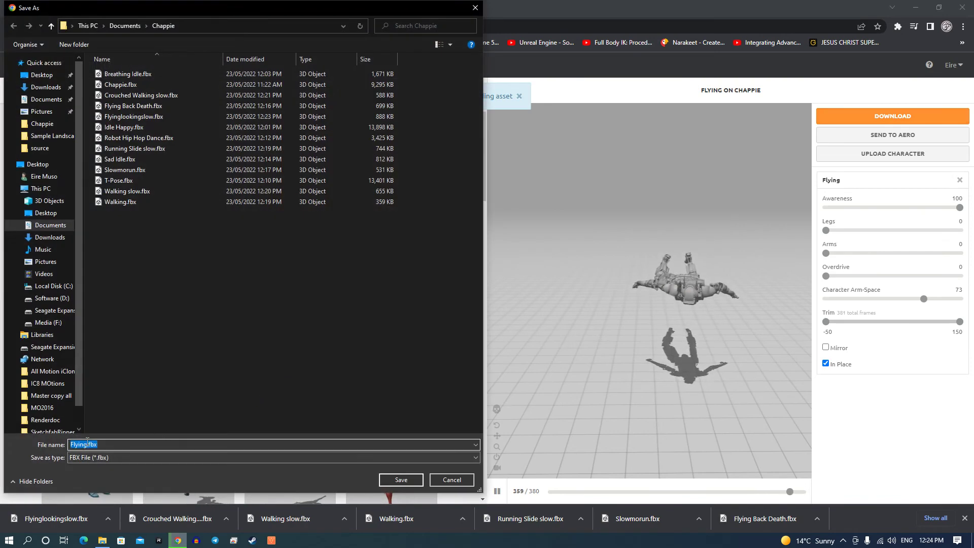
left_click(88, 444)
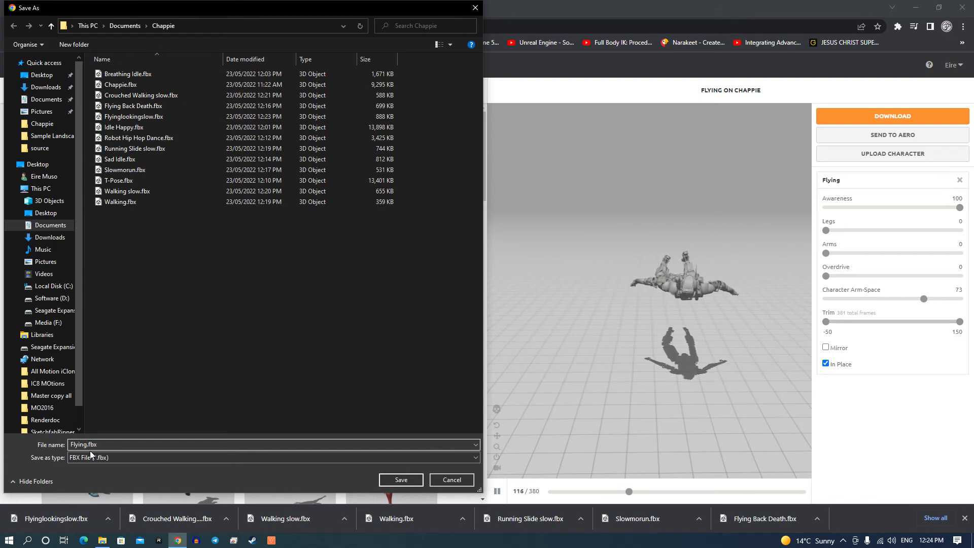
type("lookingarms")
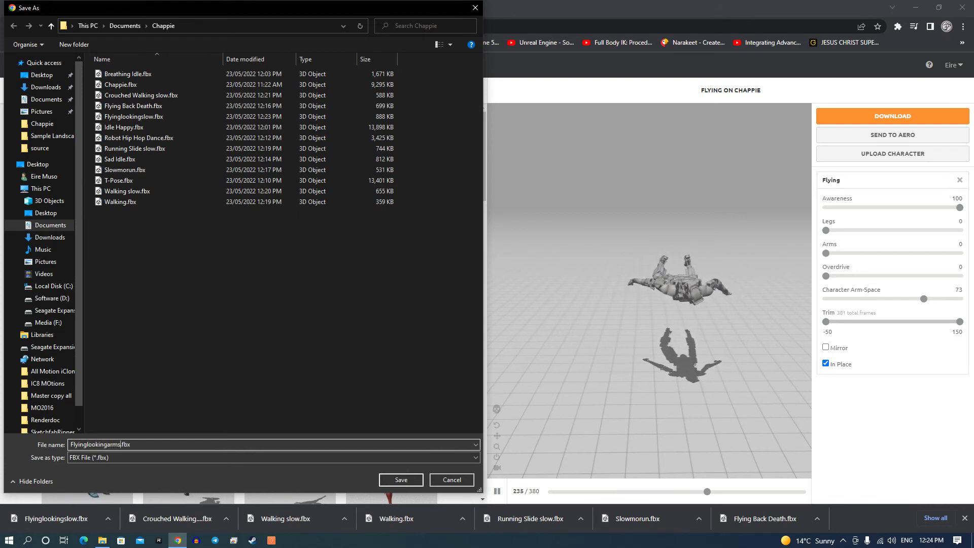
type("insl")
key("Return")
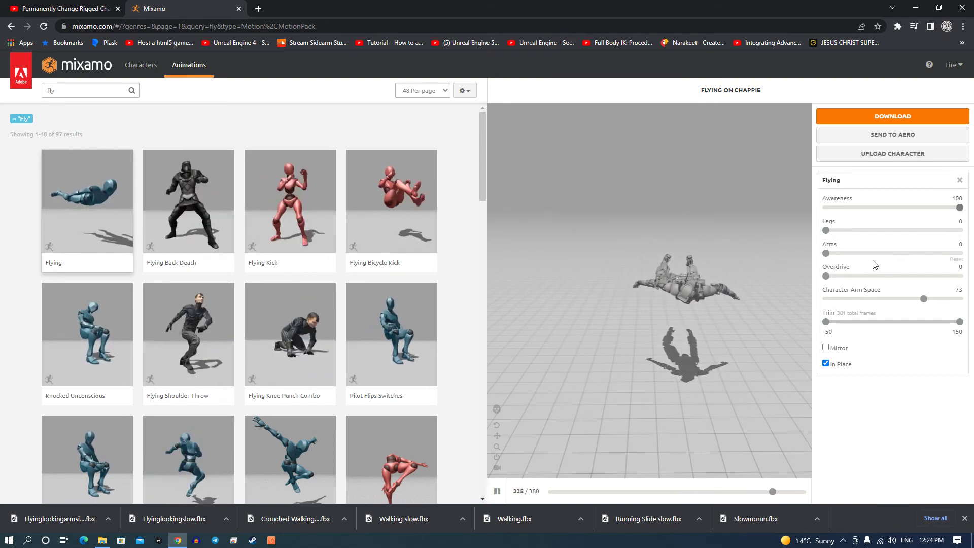
Step: Set the Flying animation's Overdrive to 72 and bring up its download settings
left_click(866, 278)
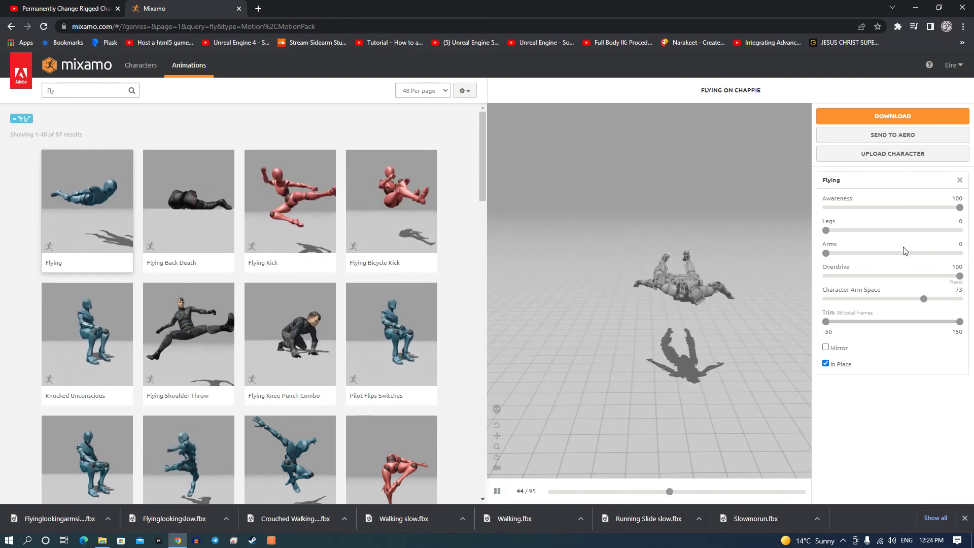
left_click_drag(958, 276, 922, 277)
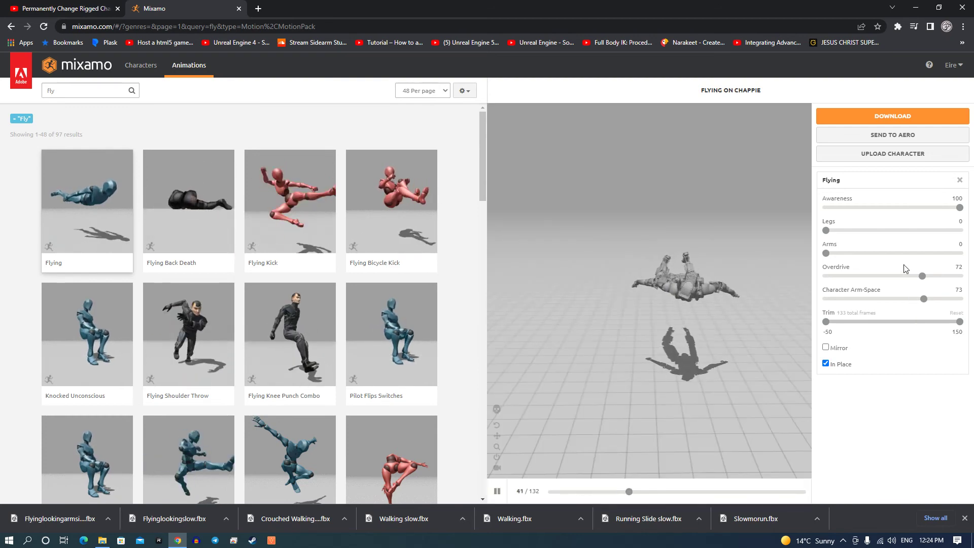
left_click(889, 115)
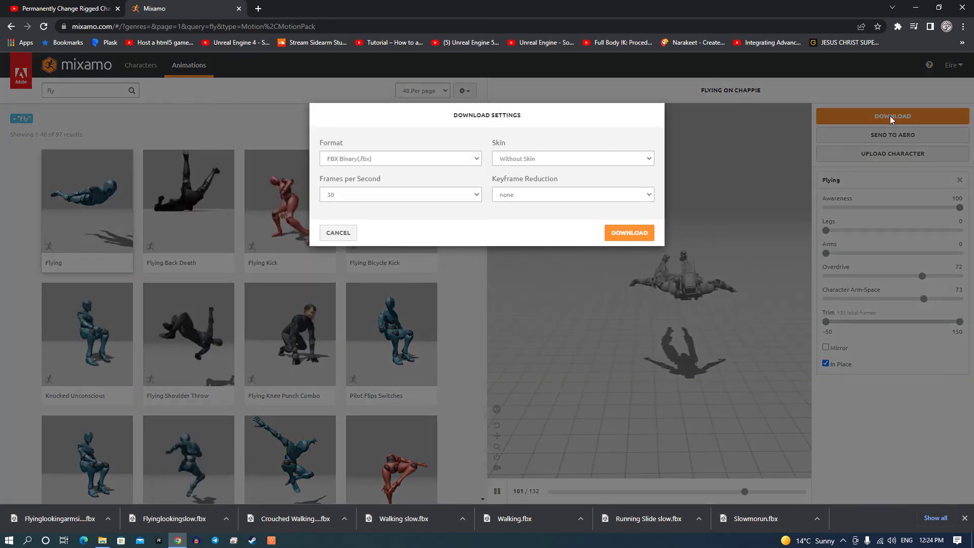
Step: Download the Overdrive 72 Flying variant under the Flyinglookingslow.fbx name
left_click(628, 235)
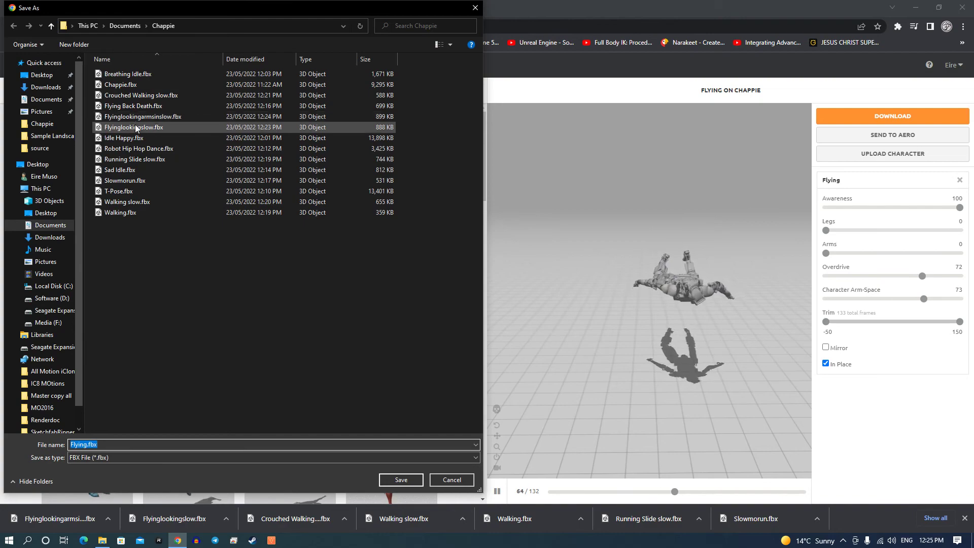
left_click(135, 128)
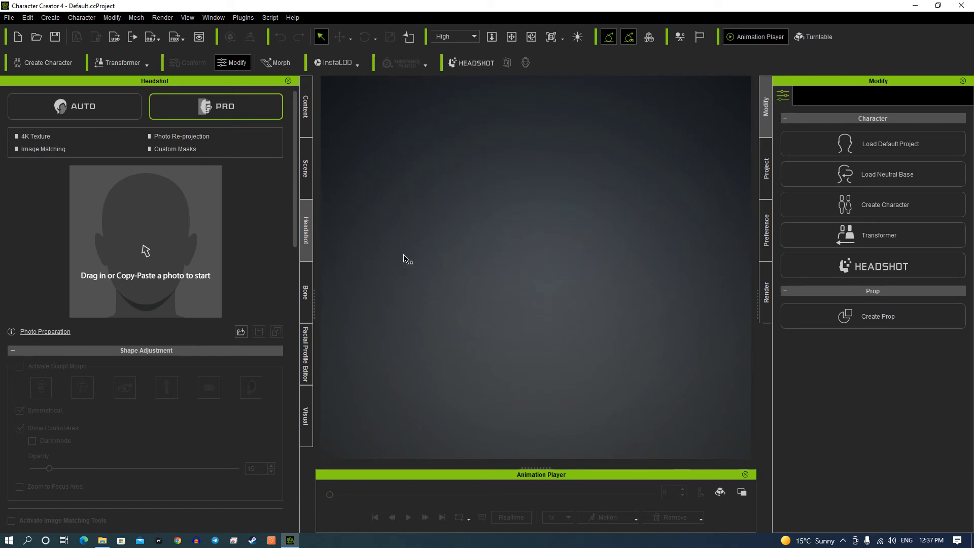
Step: Import T-Pose.fbx from the Documents > Chappie folder into Character Creator 4
left_click(48, 63)
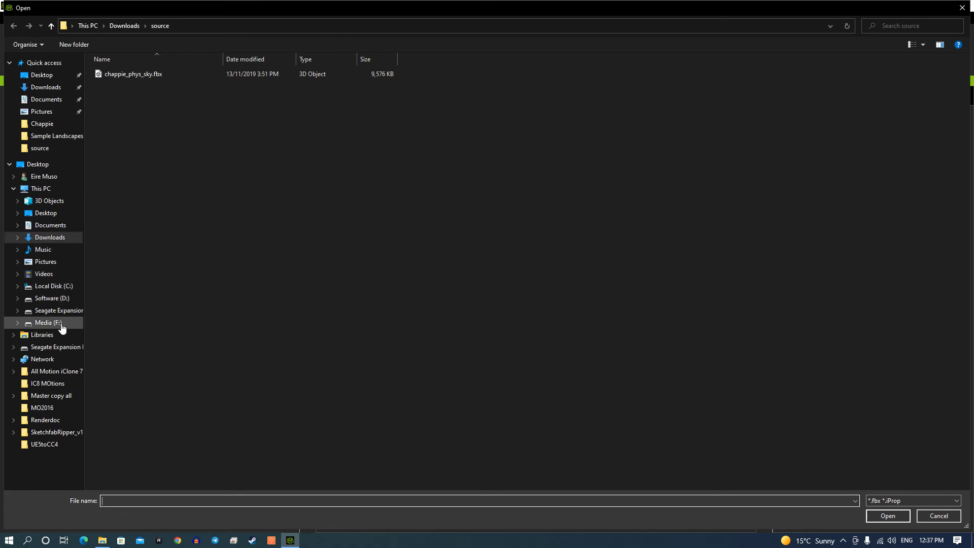
left_click(56, 230)
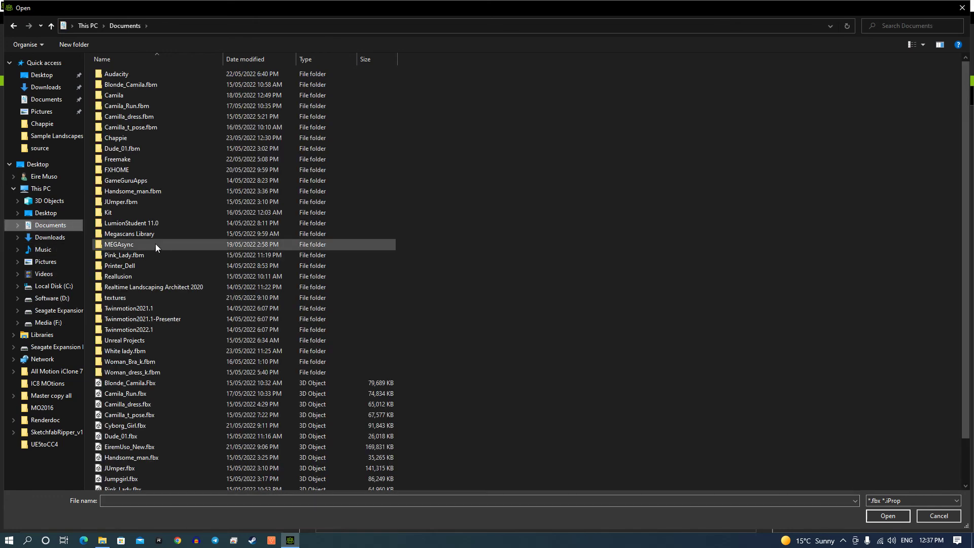
double_click(133, 139)
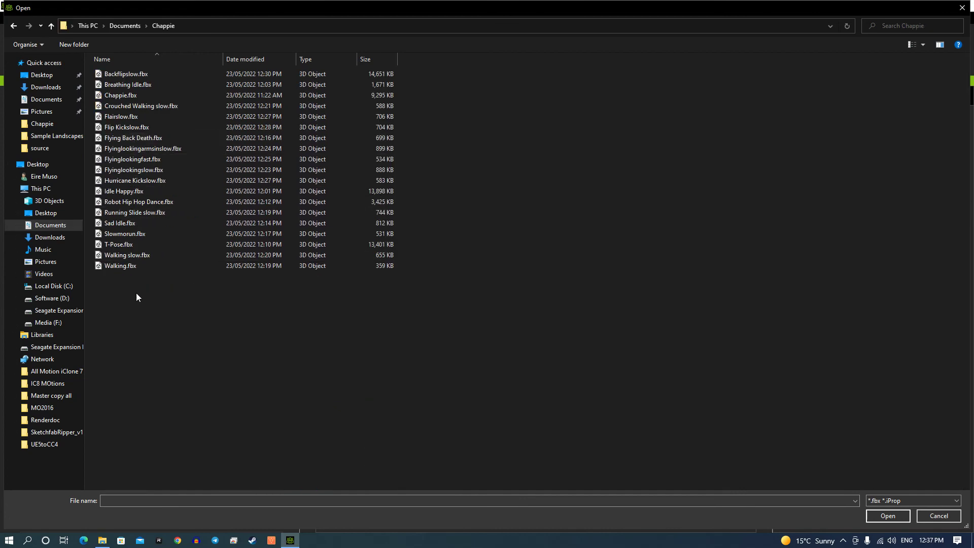
double_click(136, 244)
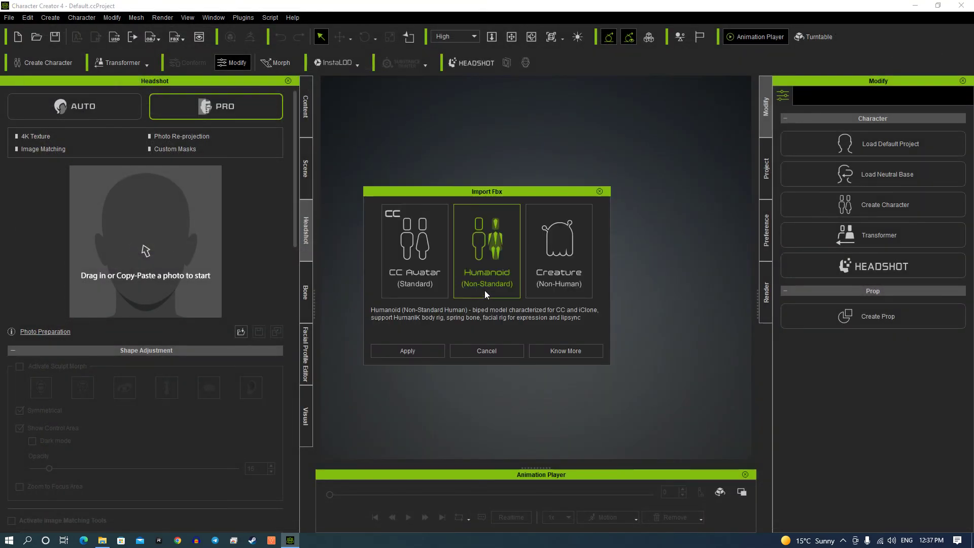
Step: Import the robot as a Humanoid character using the Mixamo_ChXXCharacter profile
left_click(418, 352)
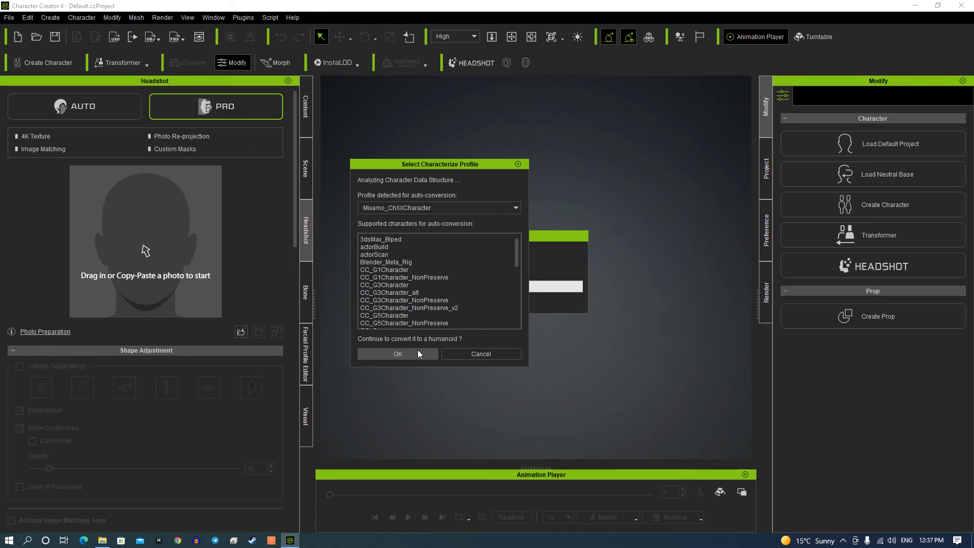
left_click(403, 354)
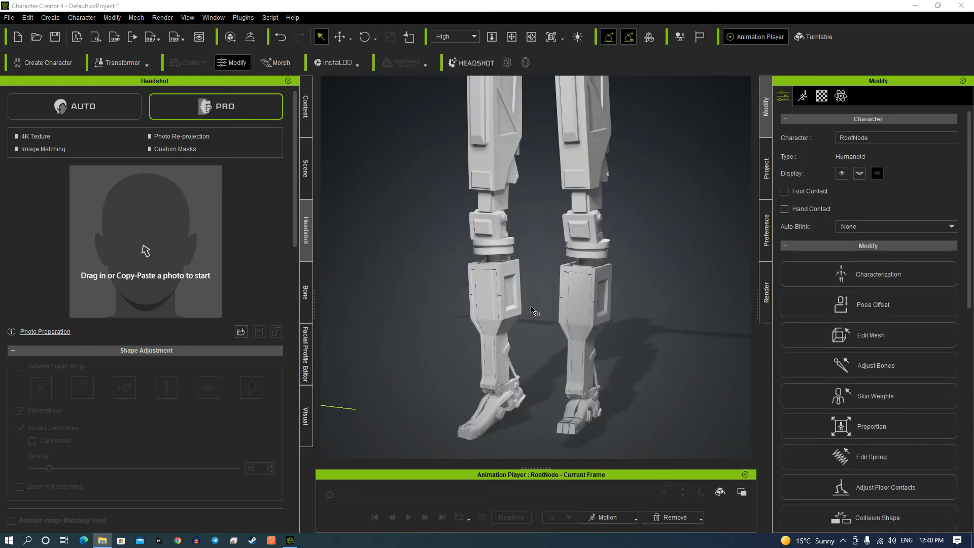
Step: Frame the whole T-posed robot in the viewport and show the preset Motion list
right_click_drag(501, 284, 499, 279)
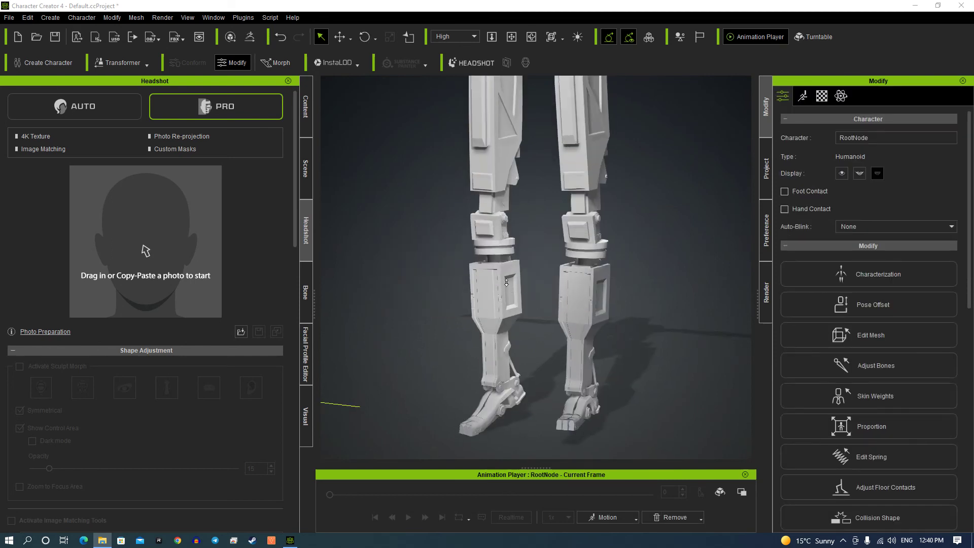
scroll(509, 288, "down", 2)
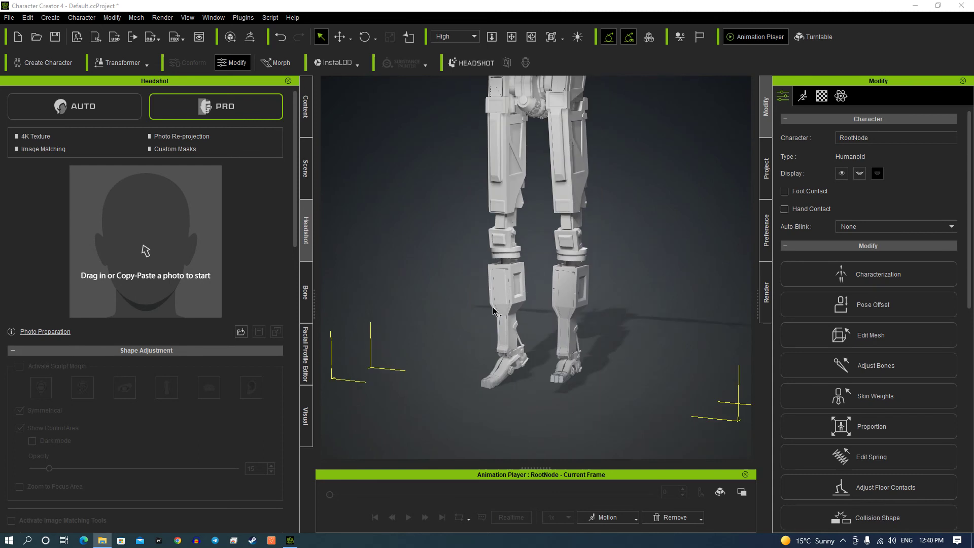
right_click_drag(492, 310, 569, 320)
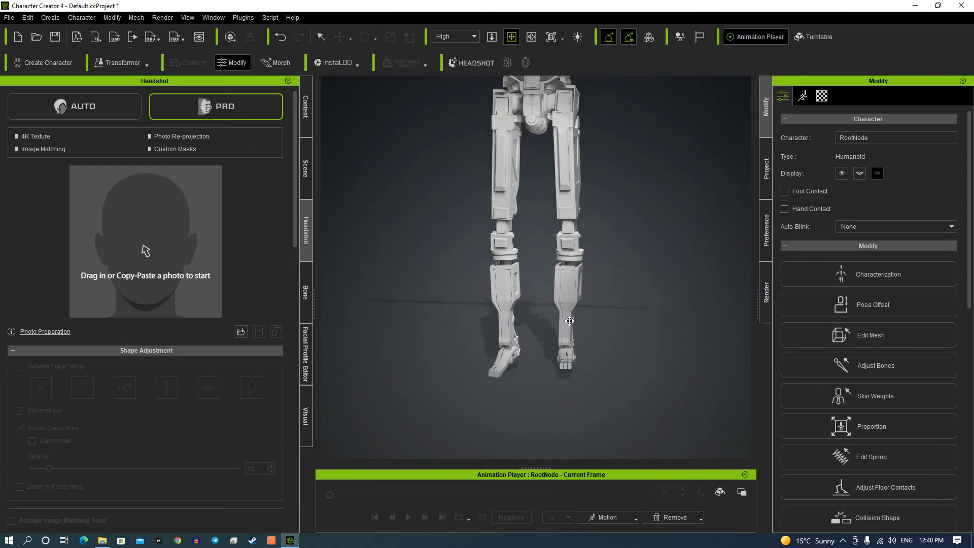
middle_click_drag(543, 200, 533, 315)
scroll(533, 315, "down", 2)
right_click_drag(604, 373, 631, 384)
middle_click_drag(630, 385, 620, 356)
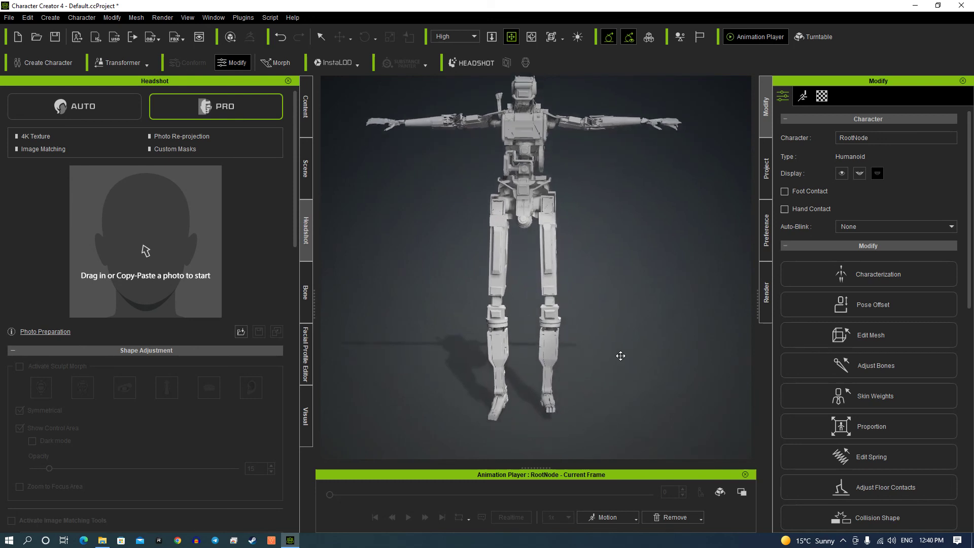
right_click_drag(627, 371, 627, 366)
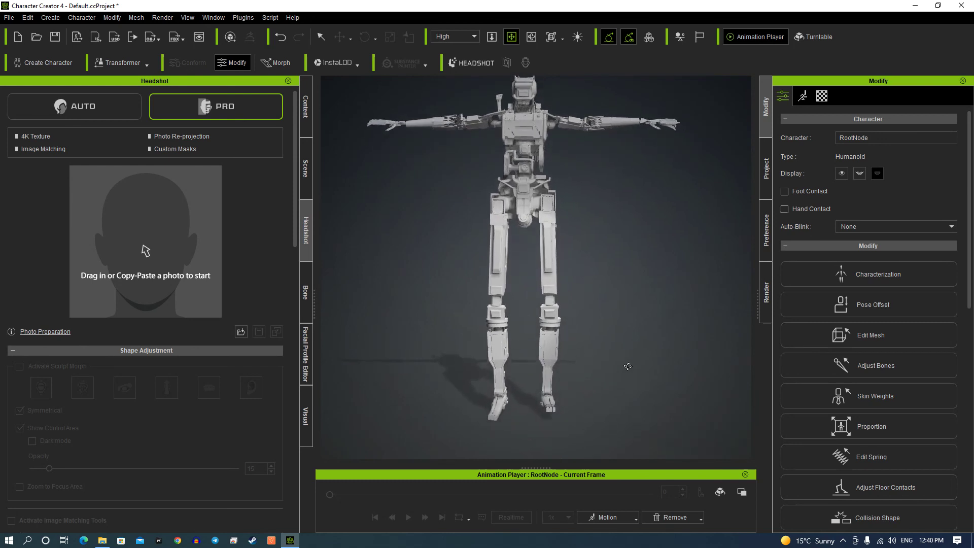
left_click(616, 514)
Step: Apply the Acting > Male > Idle01_M motion, play it with a pause, then show the Content library
mouse_move(626, 373)
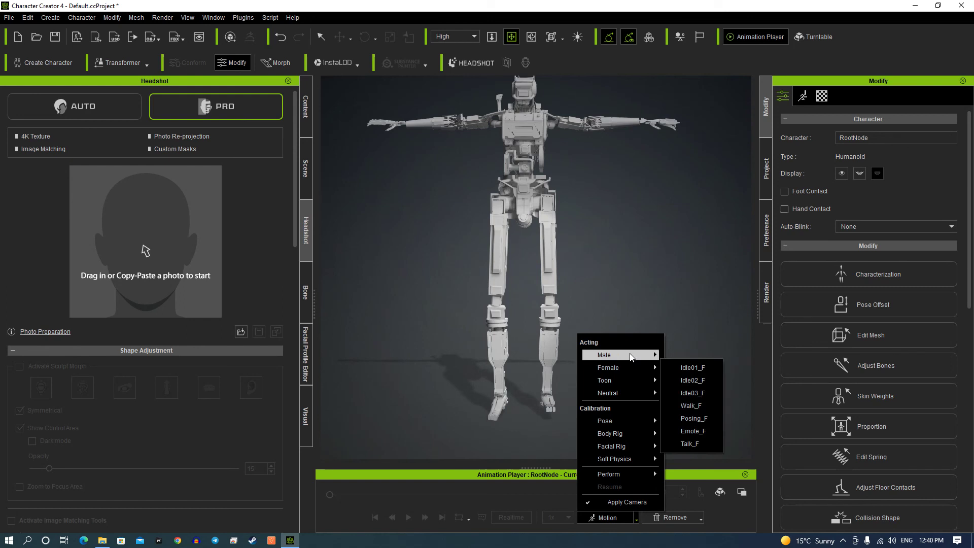
mouse_move(653, 360)
left_click(687, 359)
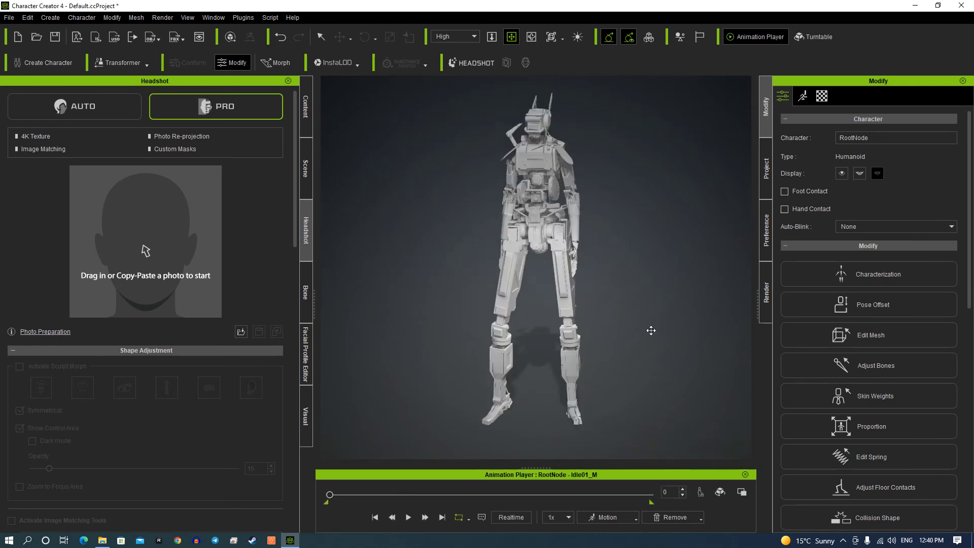
key("space")
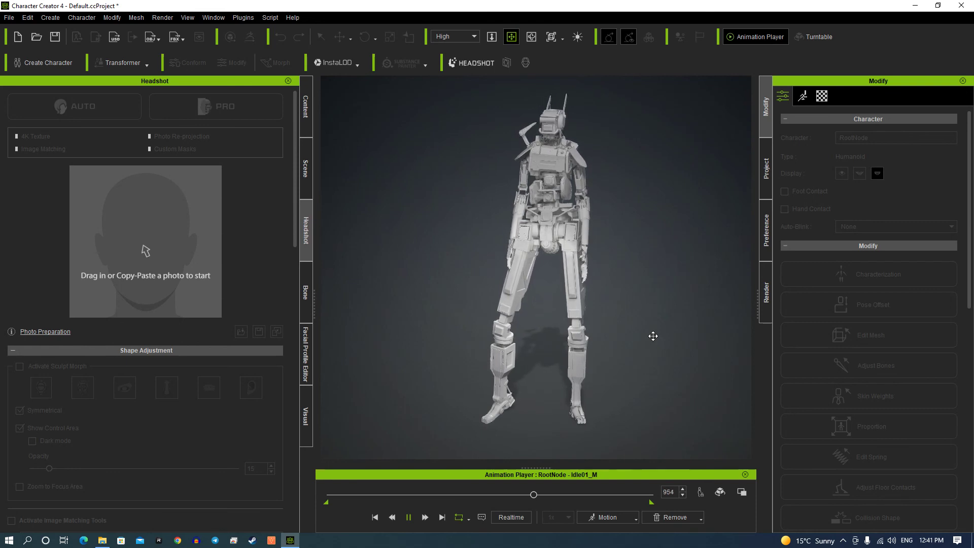
key("space")
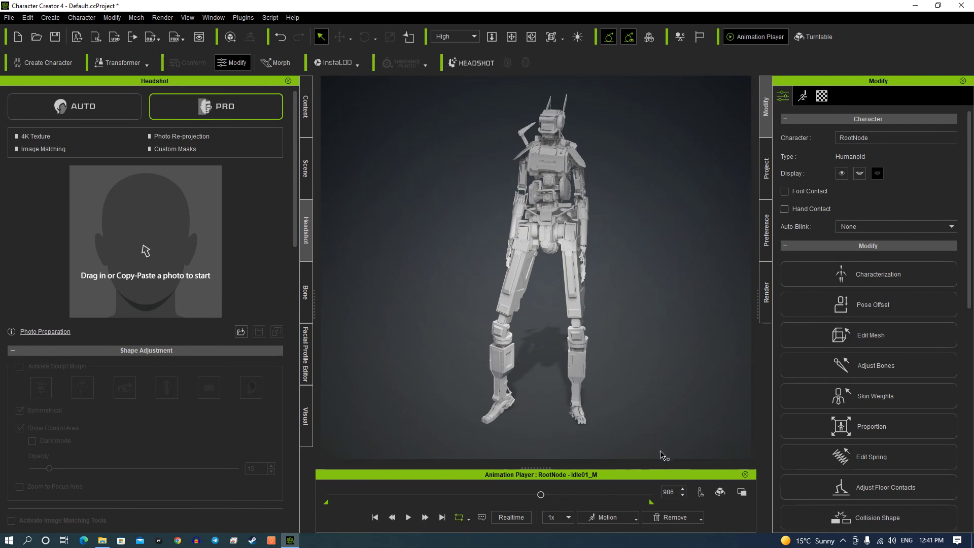
key("space")
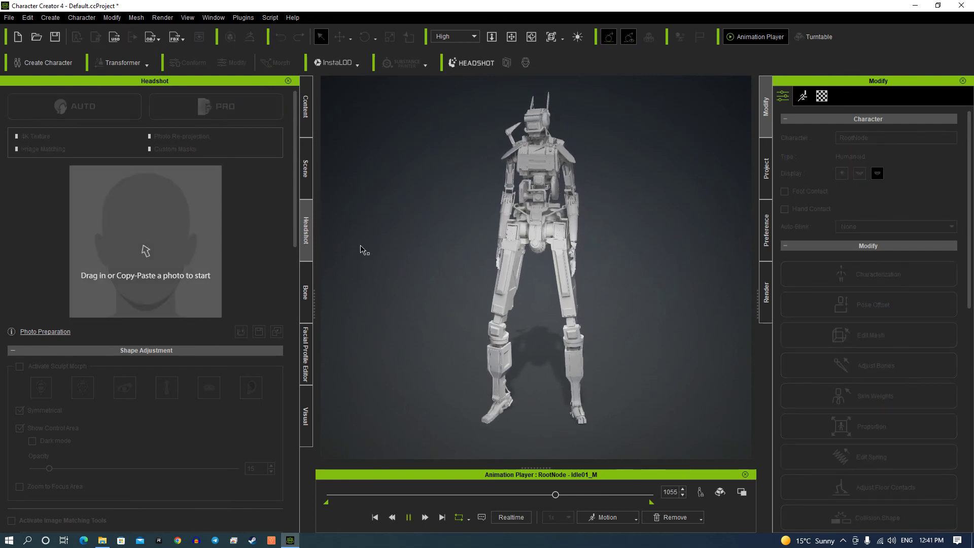
left_click(306, 108)
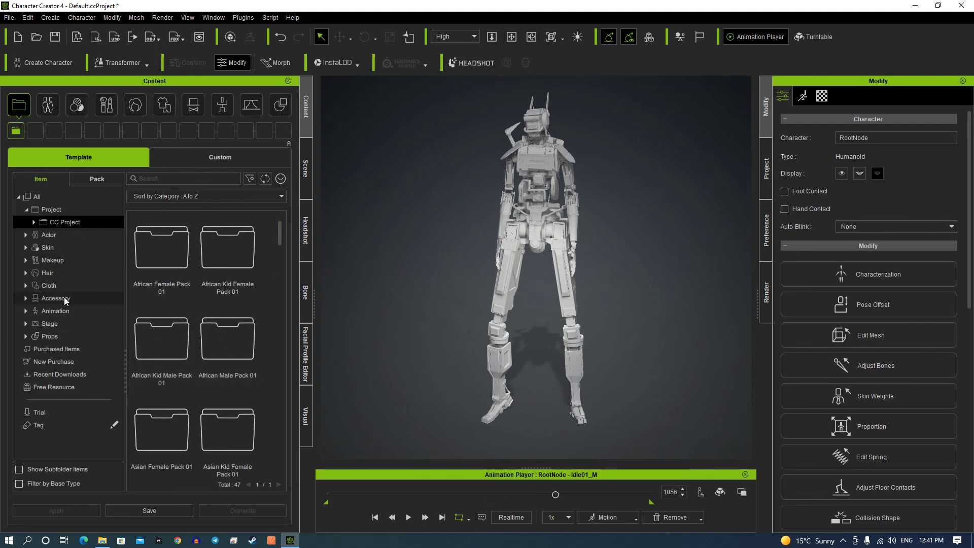
Step: Browse the Animation library's Expression, Male expression, Motion and Motion-Plus folders
left_click(56, 311)
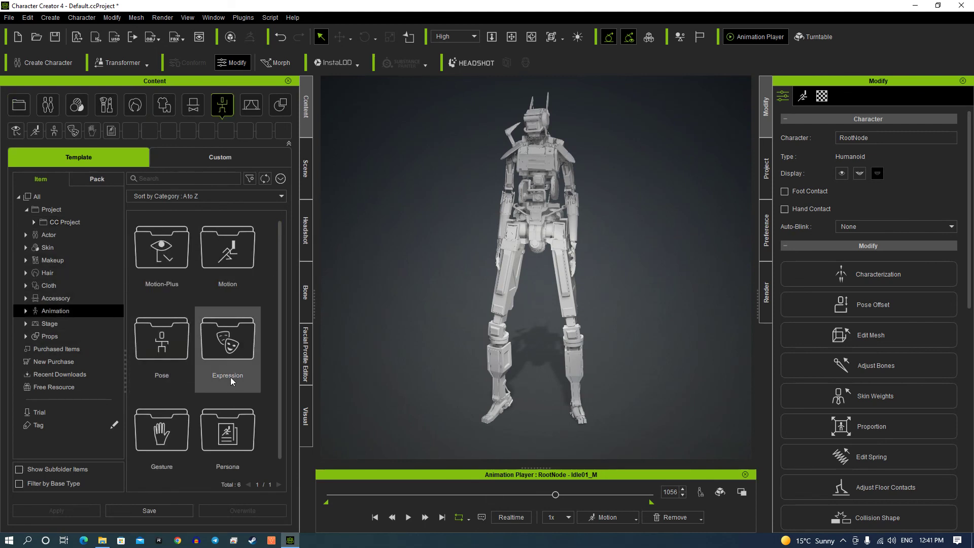
scroll(231, 390, "down", 1)
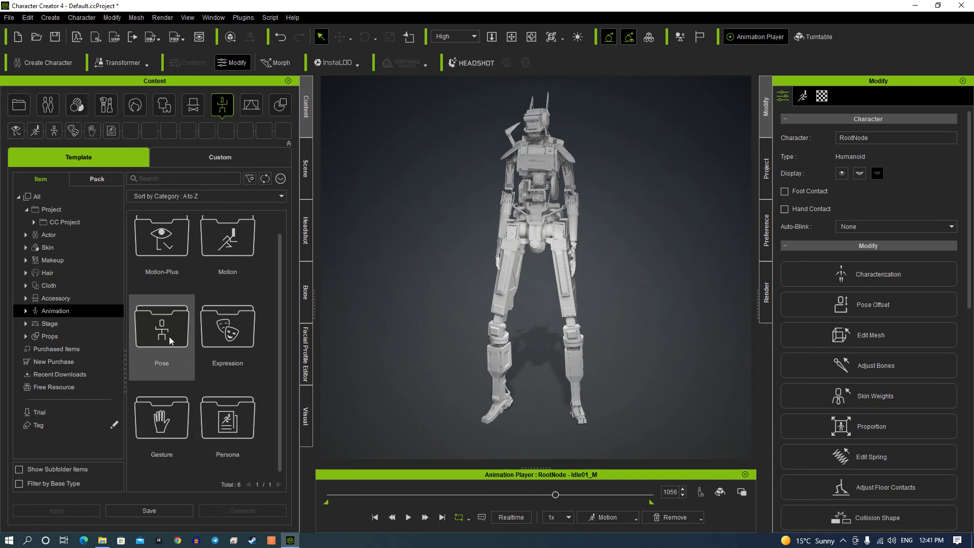
double_click(230, 337)
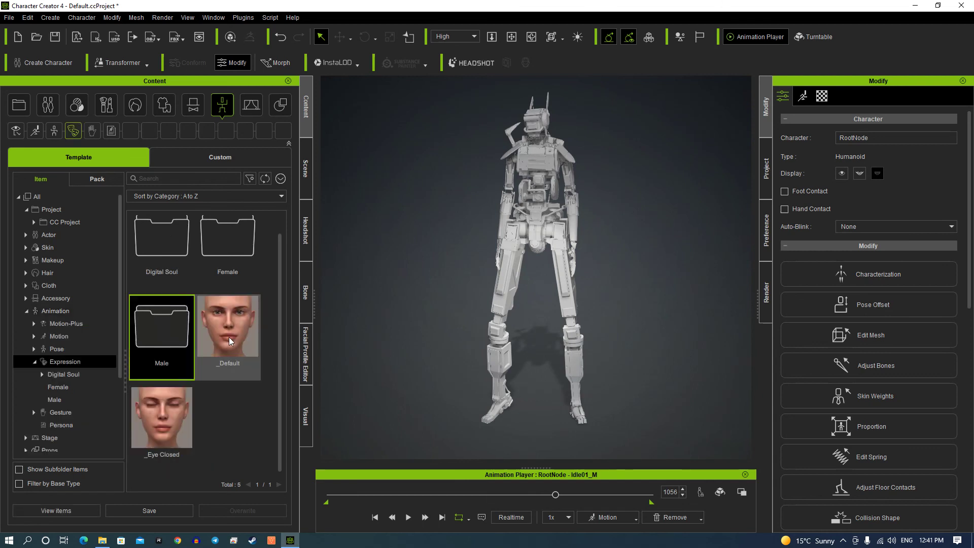
double_click(166, 325)
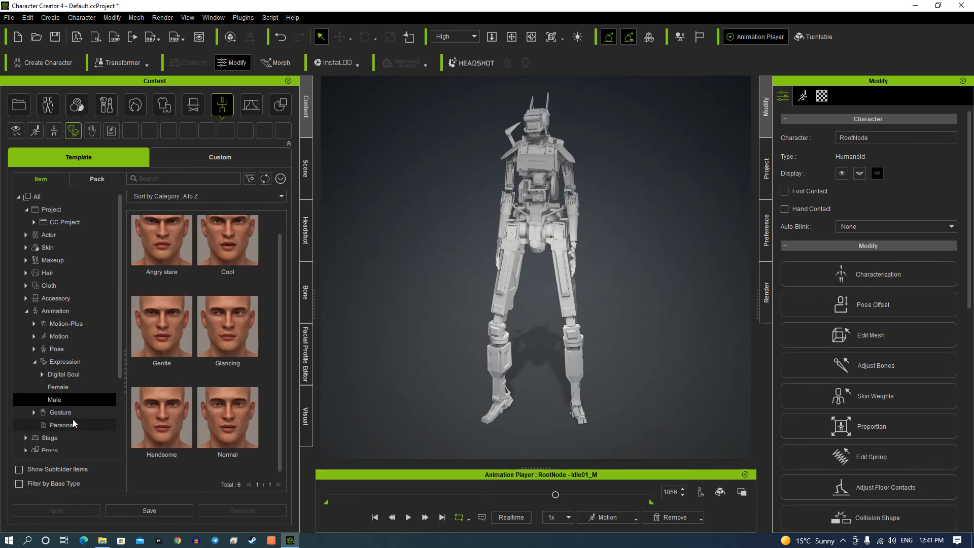
left_click(65, 362)
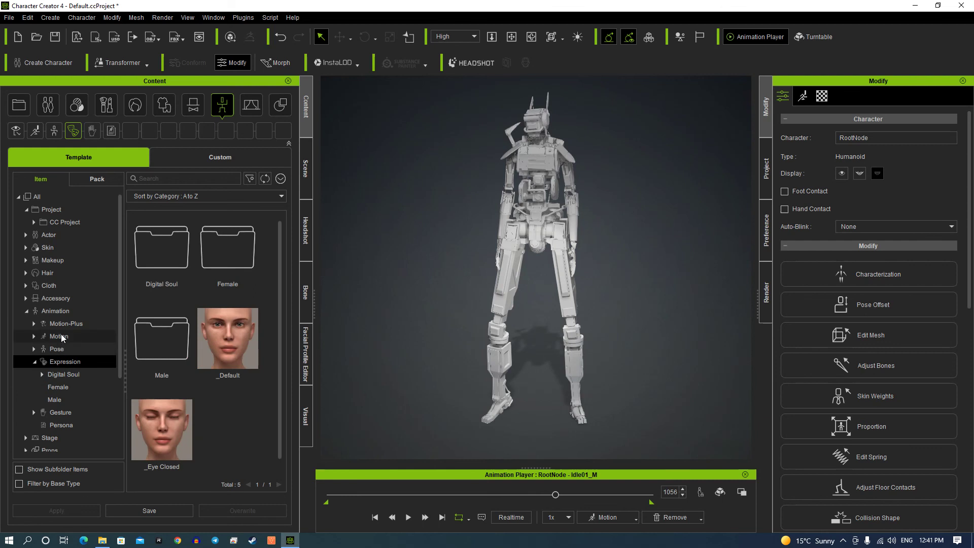
left_click(63, 338)
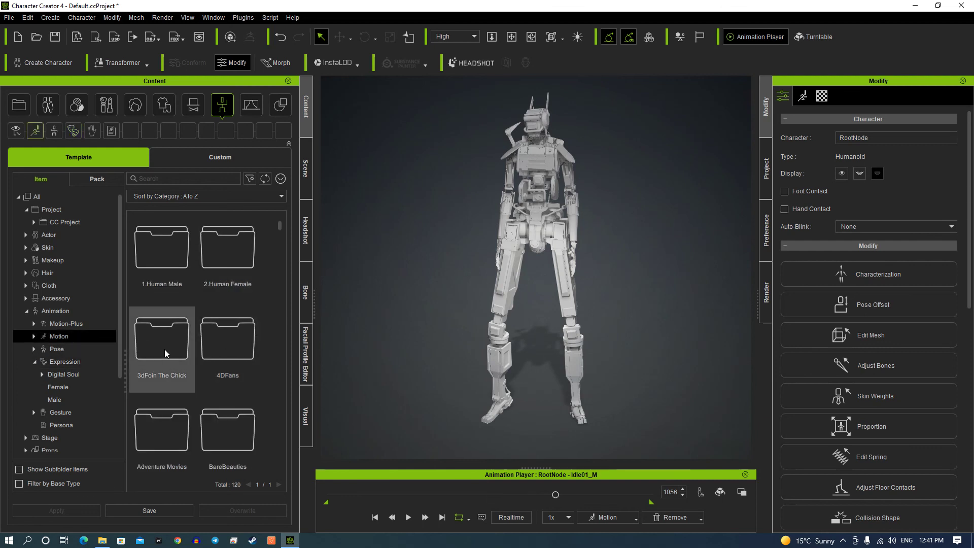
left_click(75, 325)
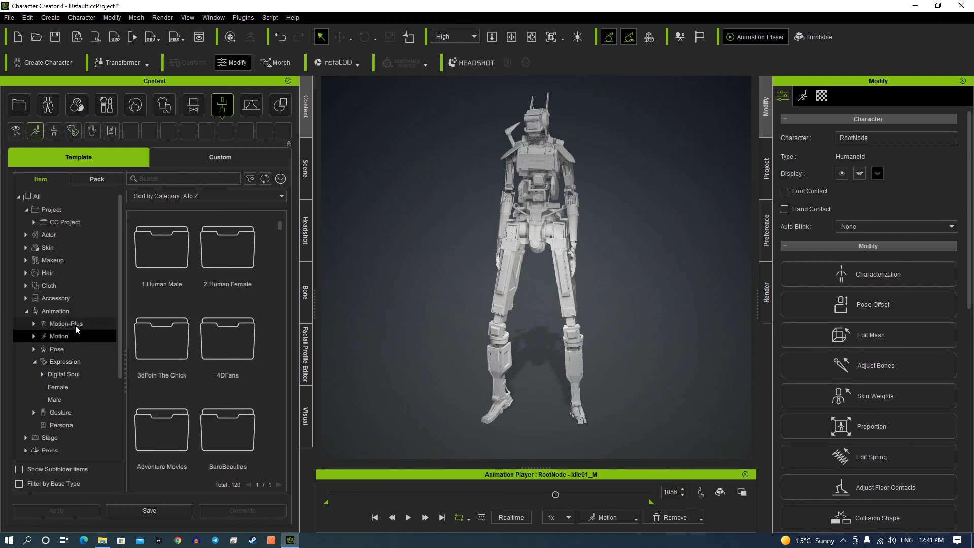
Step: Open Animated > 2.Calibration > 01_Body Rig, rewind the timeline, and try the Body motion
double_click(227, 263)
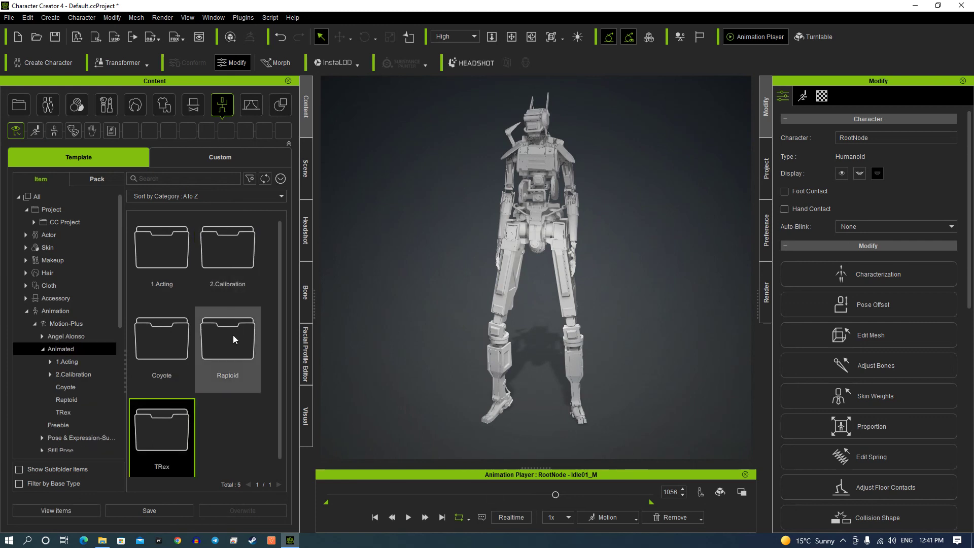
double_click(223, 263)
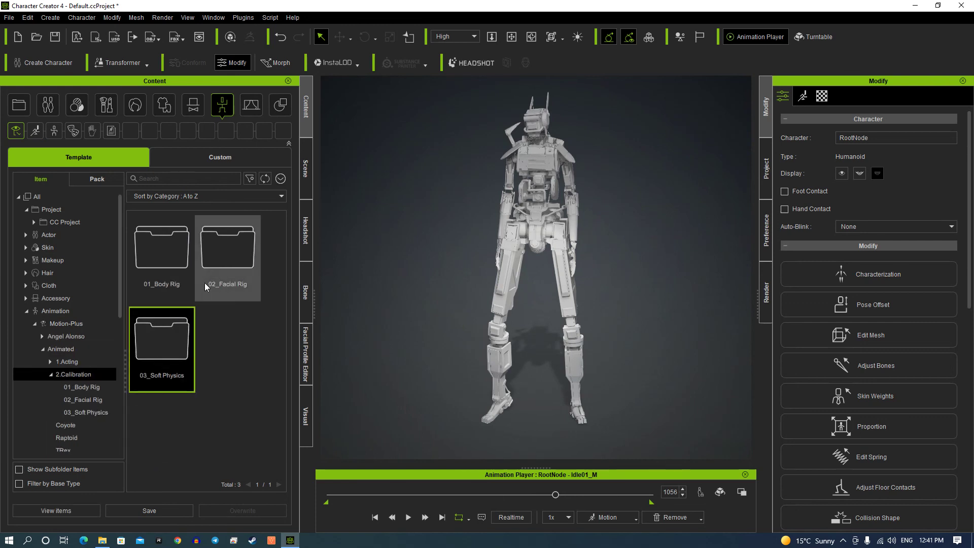
left_click(240, 254)
double_click(170, 251)
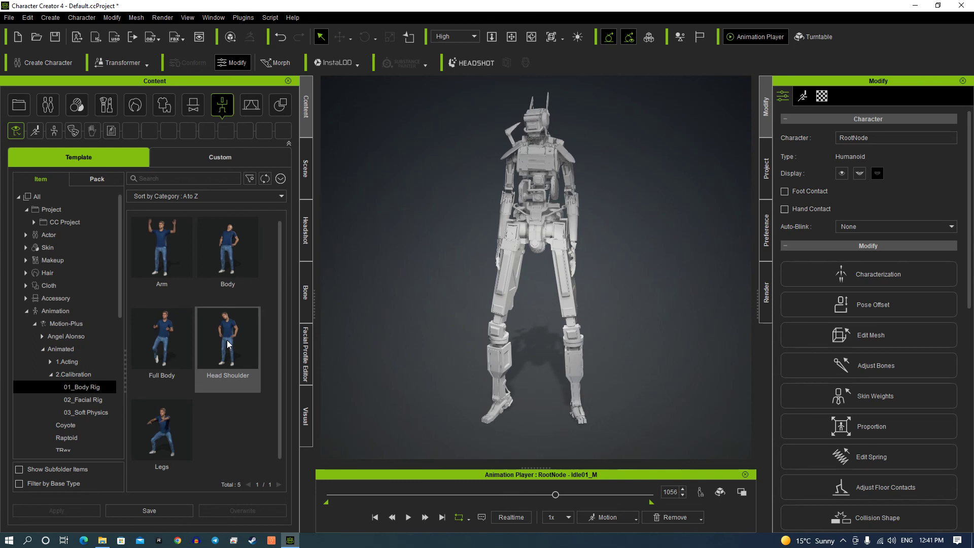
left_click(329, 496)
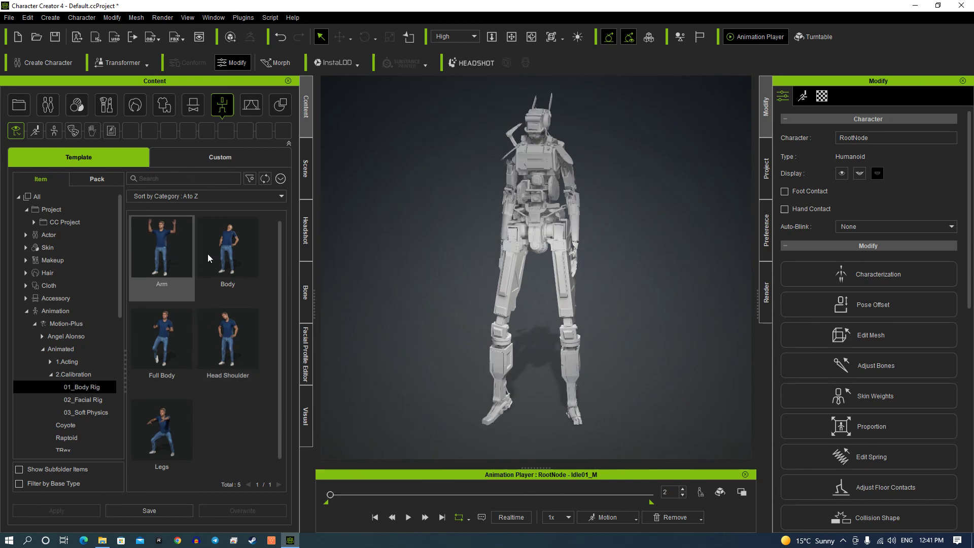
double_click(232, 248)
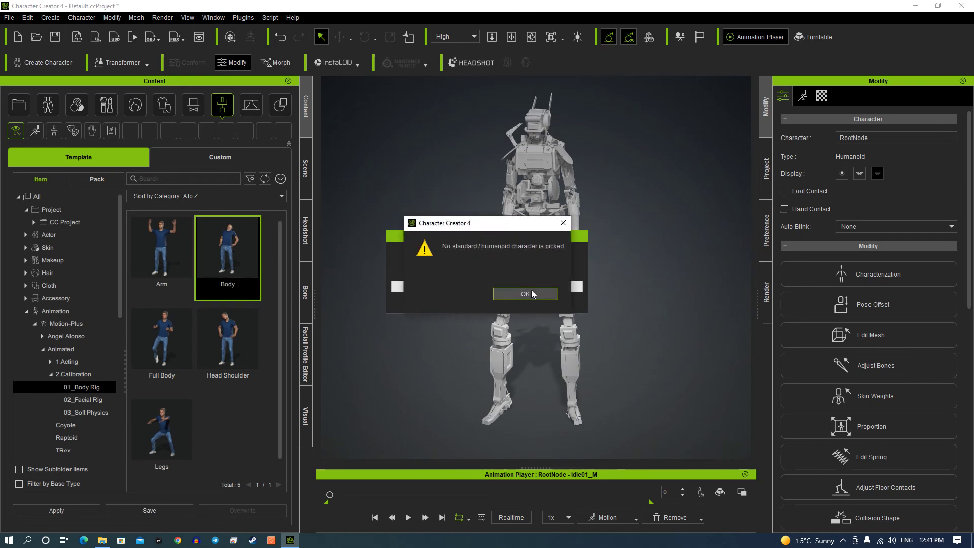
Step: Select the RootNode robot, apply the Body calibration motion to it, then pause playback
left_click(525, 294)
left_click(526, 201)
double_click(233, 262)
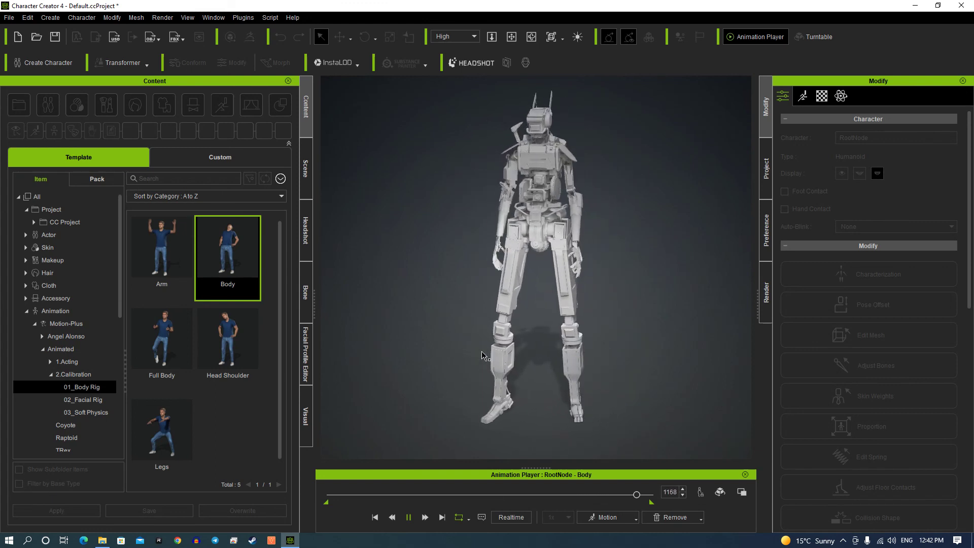
key("space")
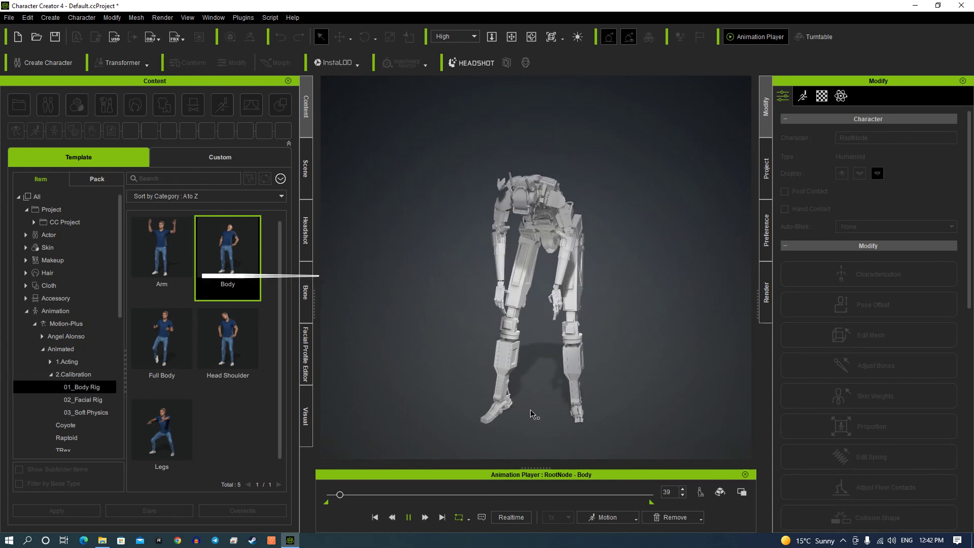